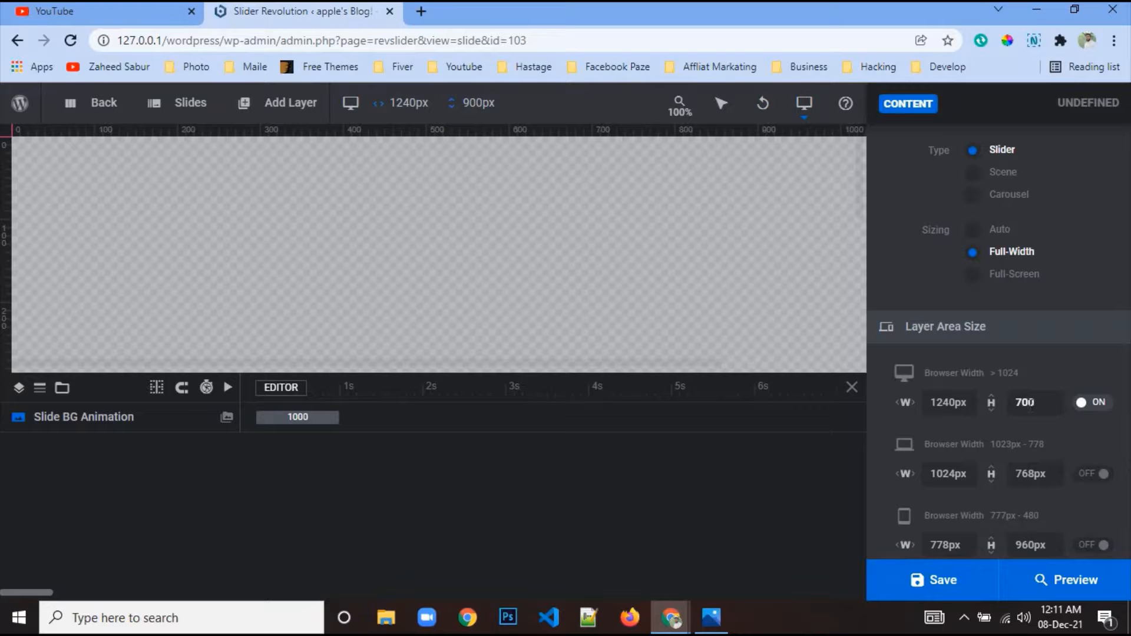
Set the desktop layer area height to 700px and save the slider module.
{"action": "key", "text": "Return"}
{"action": "left_click", "coordinate": [938, 582]}
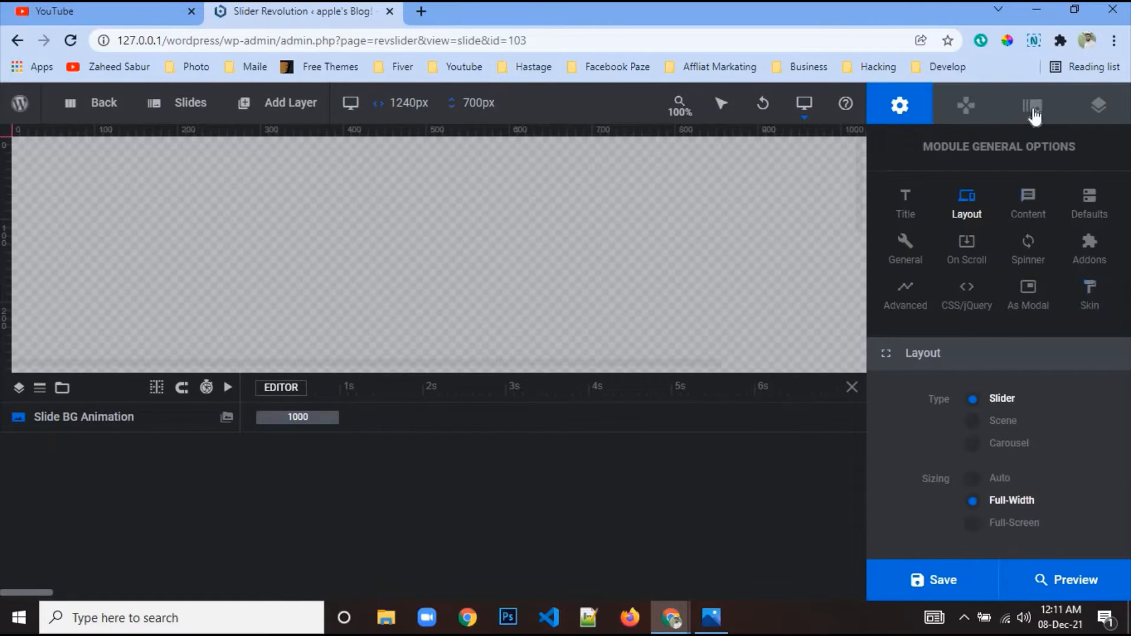
Enlarge the canvas area above the timeline and set the slide's background source type to Image.
{"action": "left_click", "coordinate": [1008, 115]}
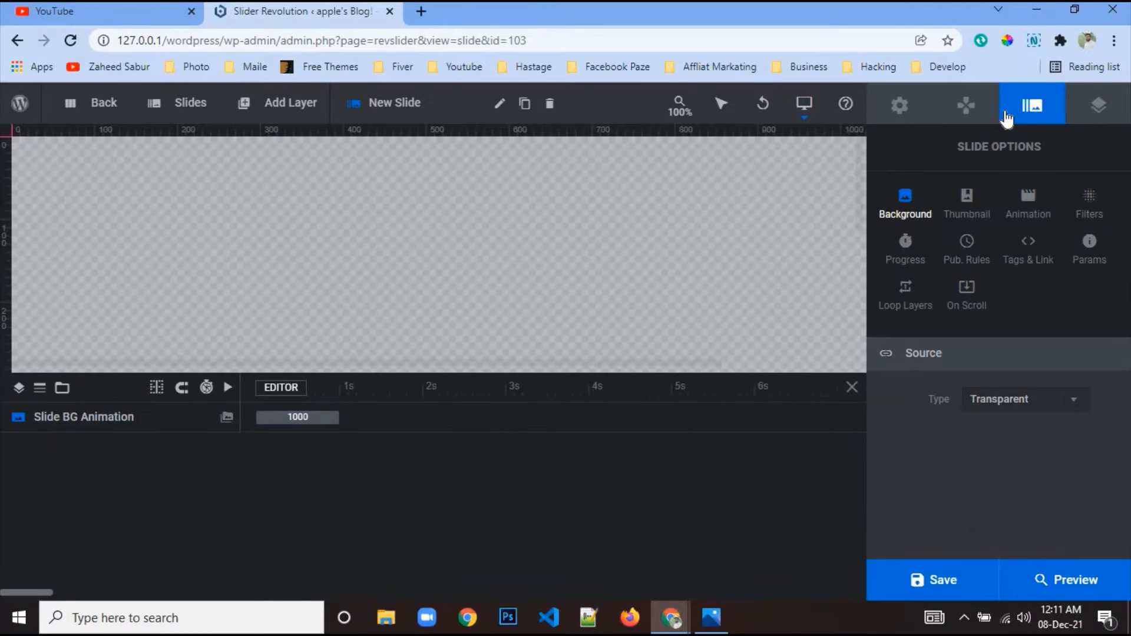
{"action": "left_click_drag", "start_coordinate": [603, 384], "coordinate": [624, 529]}
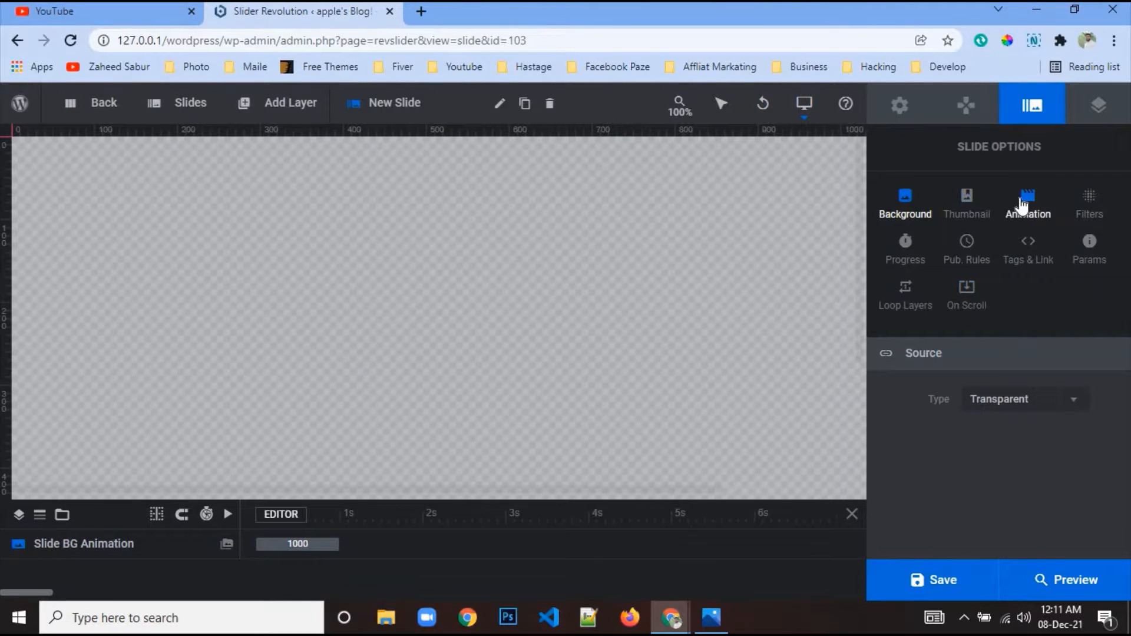
{"action": "left_click", "coordinate": [1023, 206]}
{"action": "left_click", "coordinate": [967, 208]}
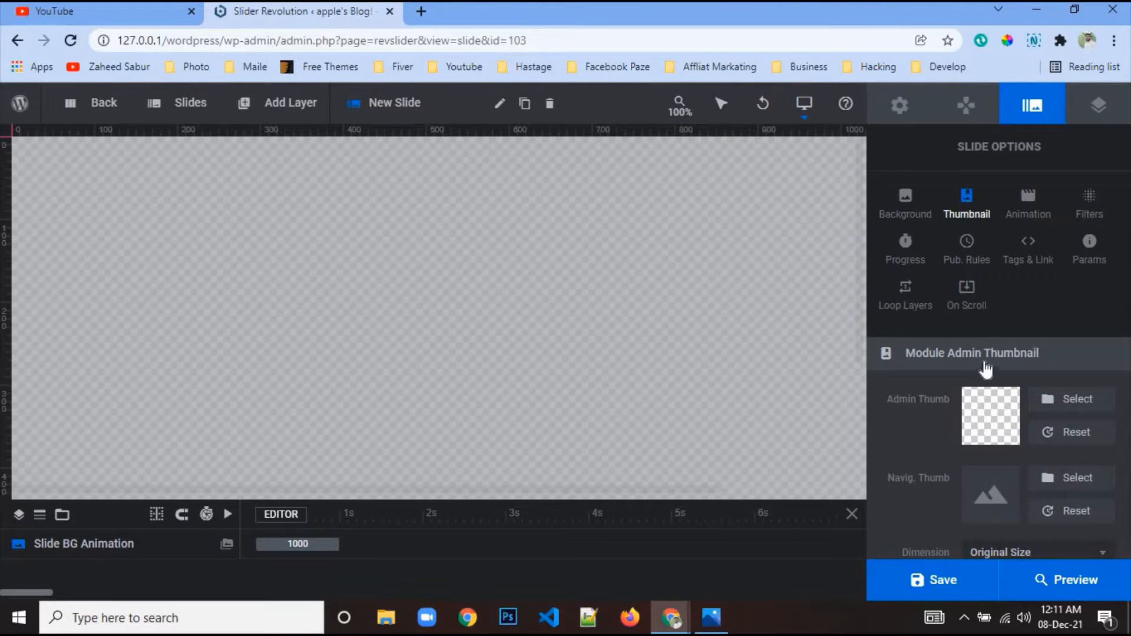
{"action": "left_click", "coordinate": [906, 218]}
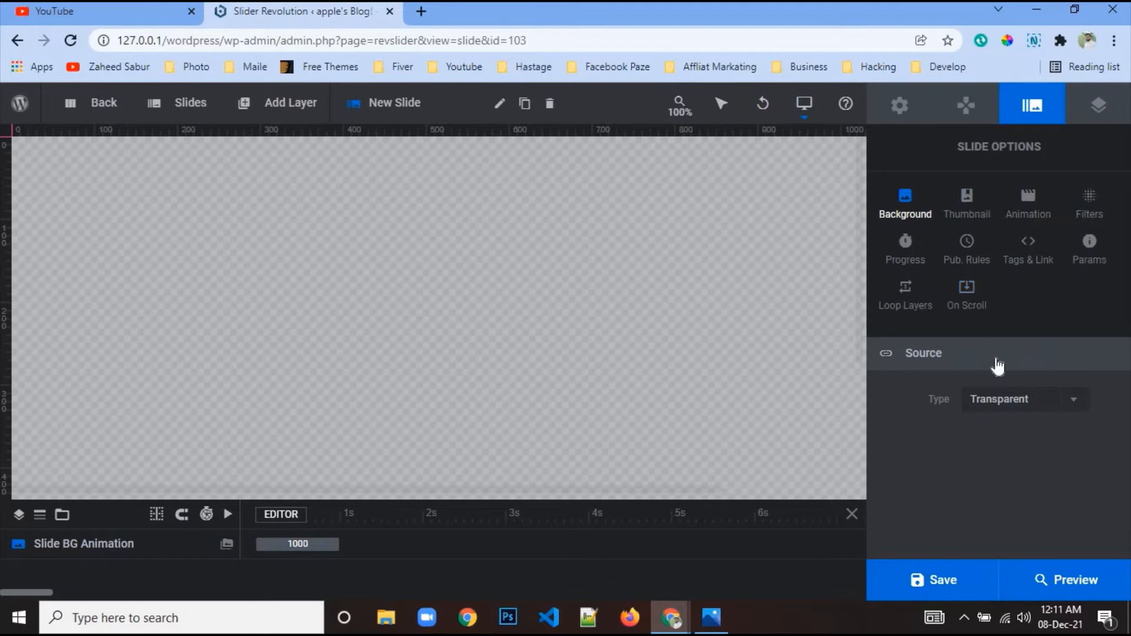
{"action": "left_click", "coordinate": [1013, 407]}
{"action": "left_click", "coordinate": [1018, 436]}
Upload burger-g4bfd6ccb4_1920.jpg and pexels-daniel-reche-3616956.jpg from Downloads to the media library.
{"action": "left_click", "coordinate": [1006, 434]}
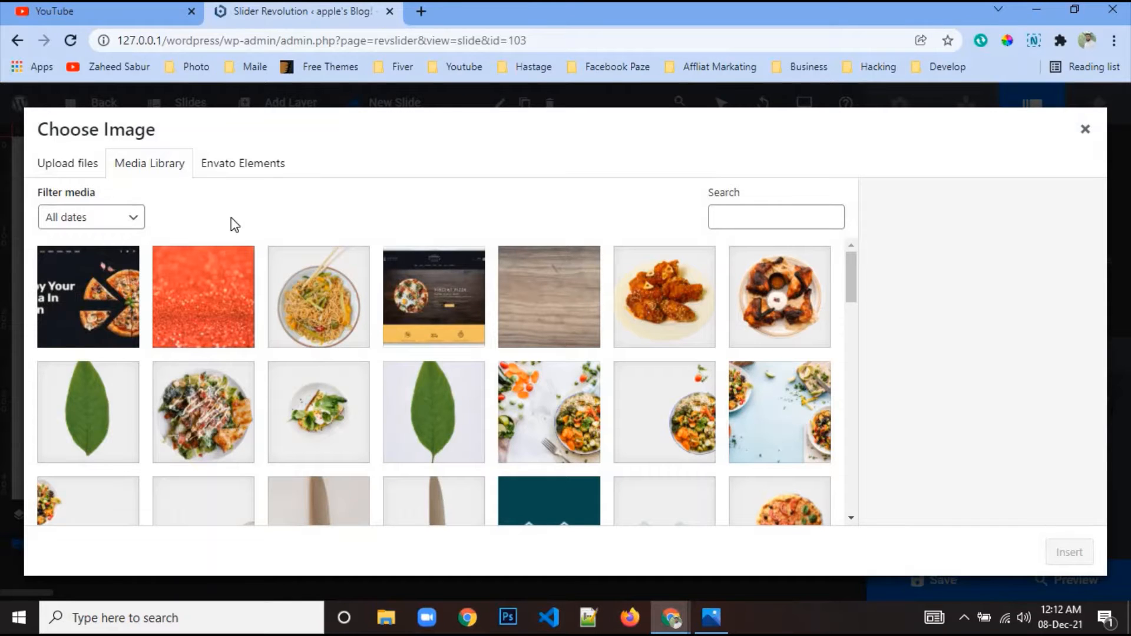
{"action": "left_click", "coordinate": [70, 166]}
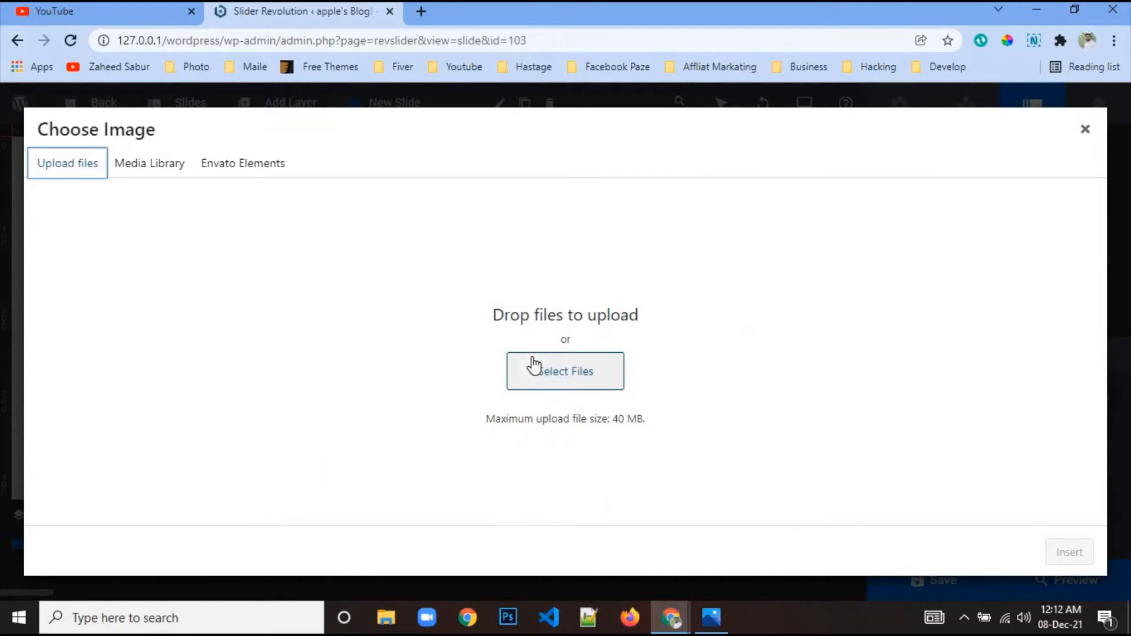
{"action": "left_click", "coordinate": [533, 365]}
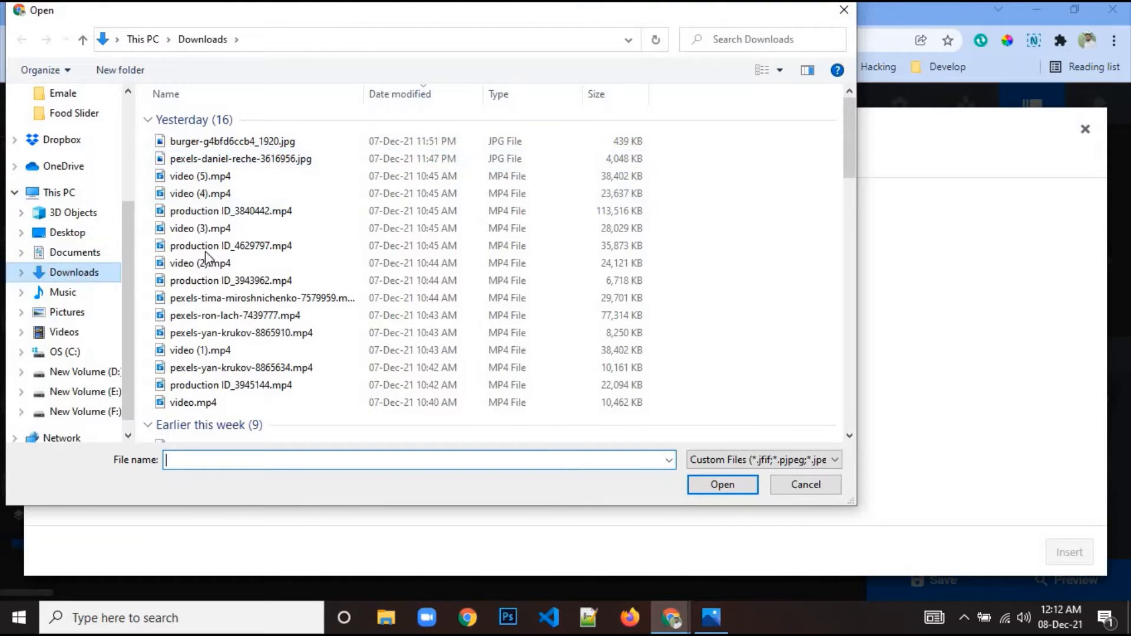
{"action": "left_click", "coordinate": [396, 145]}
{"action": "left_click", "coordinate": [399, 159], "text": "shift"}
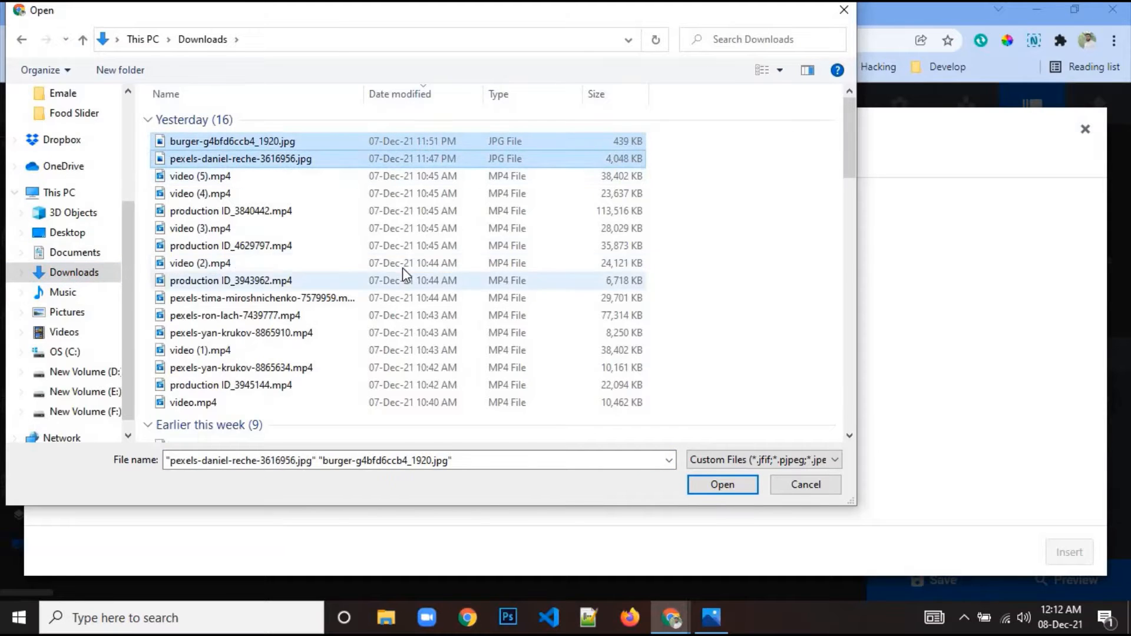
{"action": "scroll", "coordinate": [402, 268], "scroll_direction": "down", "scroll_amount": 1}
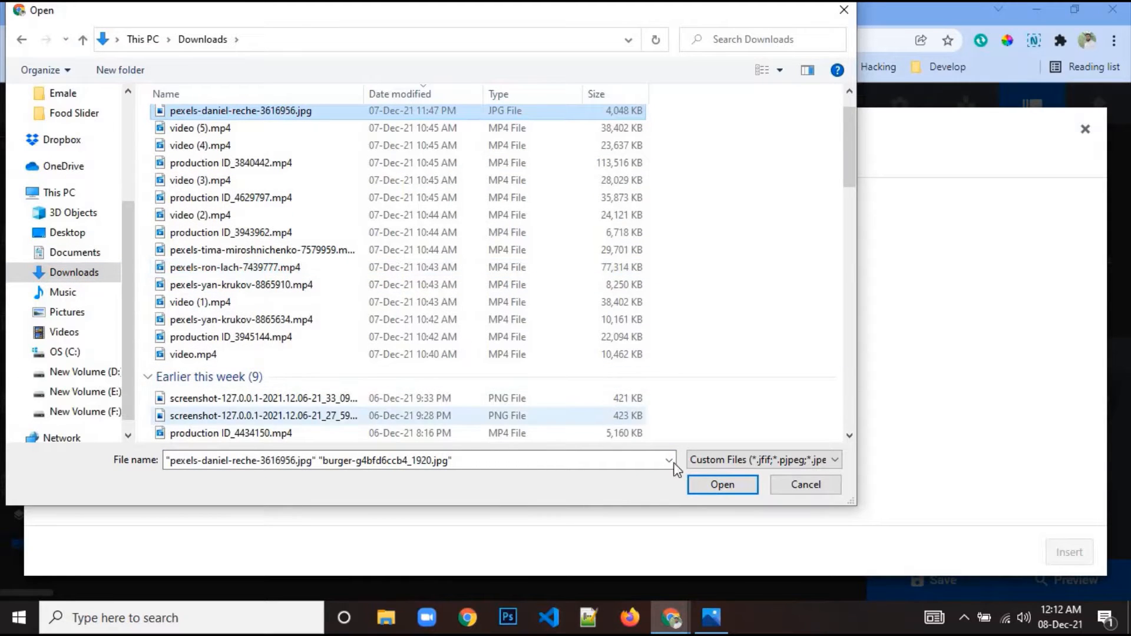
{"action": "left_click", "coordinate": [720, 484]}
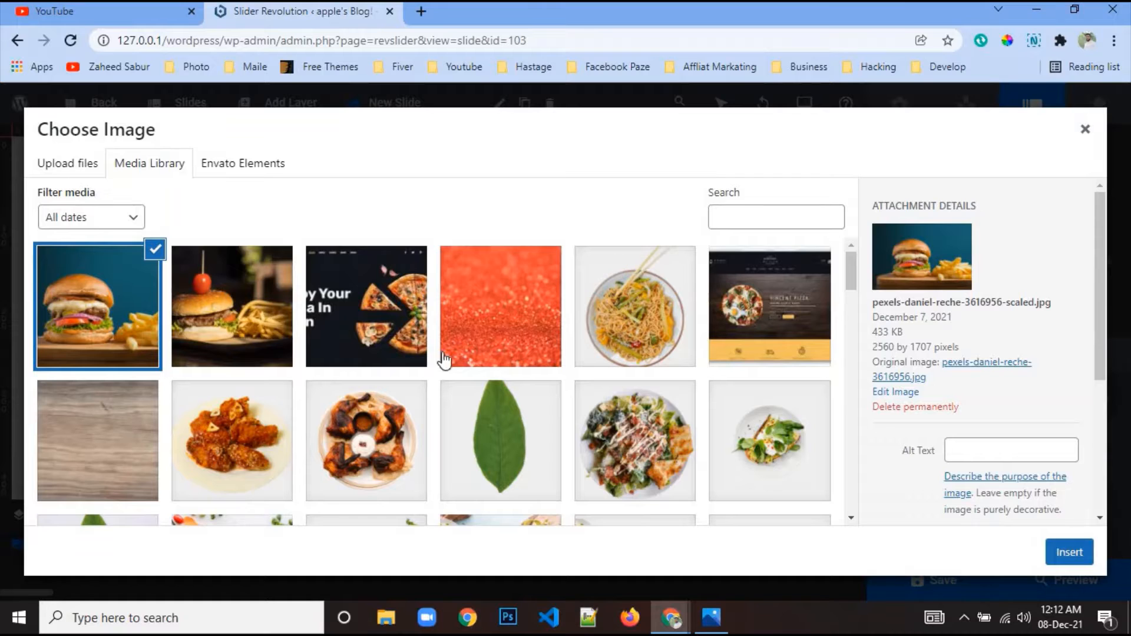
Insert burger-g4bfd6ccb4_1920.jpg as the slide's background image and review it on the canvas.
{"action": "left_click", "coordinate": [261, 335]}
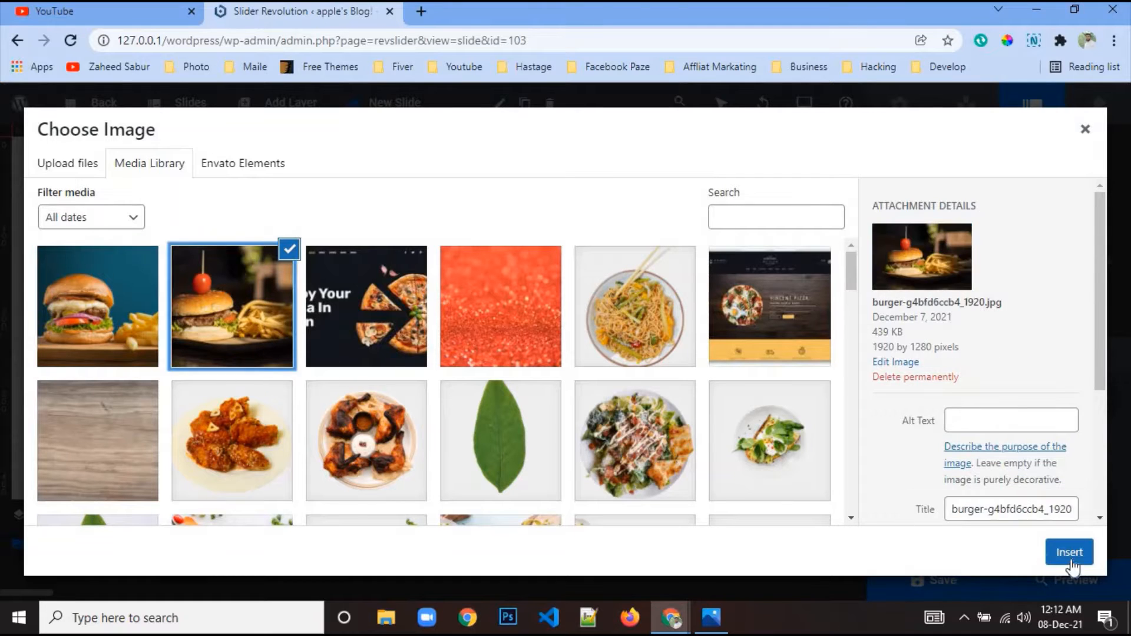
{"action": "left_click", "coordinate": [1073, 557]}
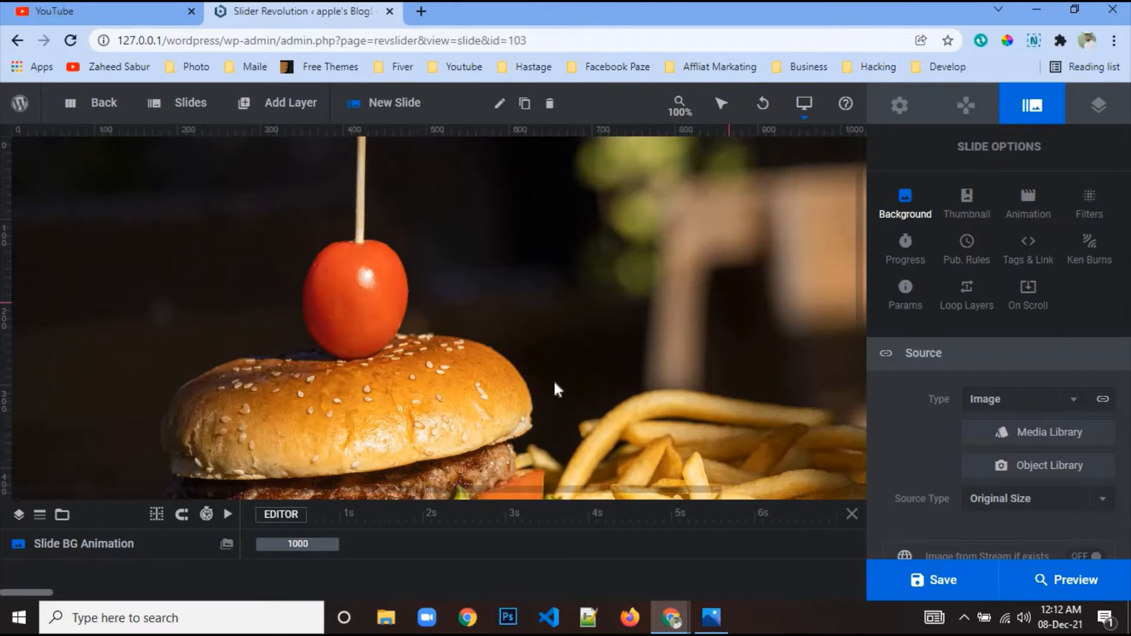
{"action": "scroll", "coordinate": [551, 384], "scroll_direction": "down", "scroll_amount": 3}
{"action": "scroll", "coordinate": [553, 387], "scroll_direction": "up", "scroll_amount": 3}
Check the reference design Slider 11.jpg in Photos and add a text layer to the slide in Slider Revolution.
{"action": "left_click", "coordinate": [712, 619]}
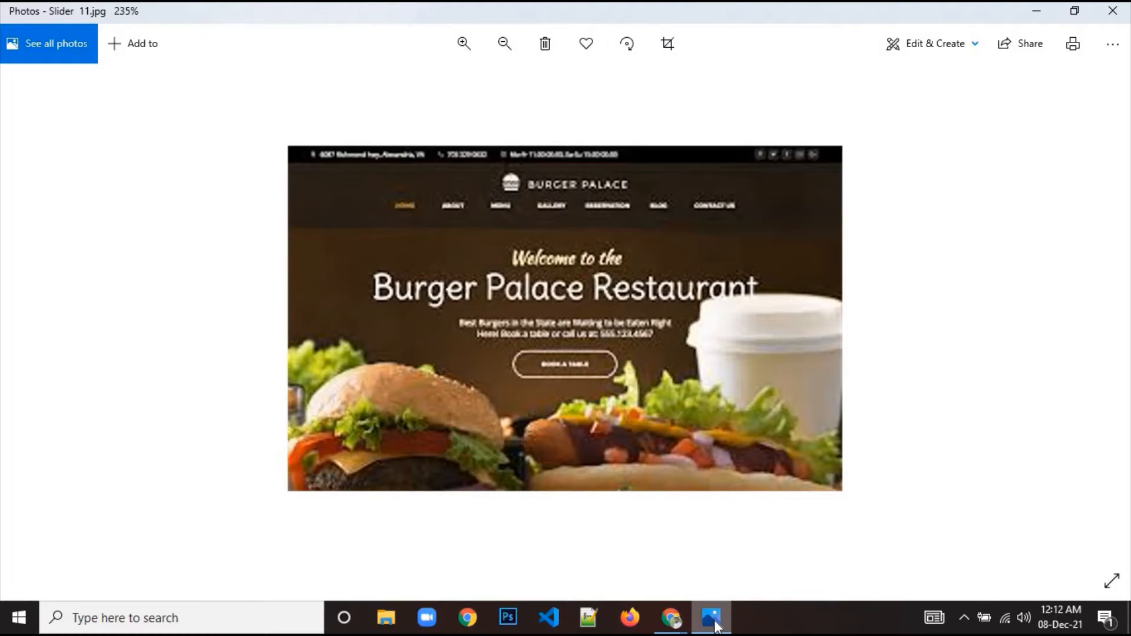
{"action": "left_click", "coordinate": [713, 619]}
{"action": "mouse_move", "coordinate": [278, 113]}
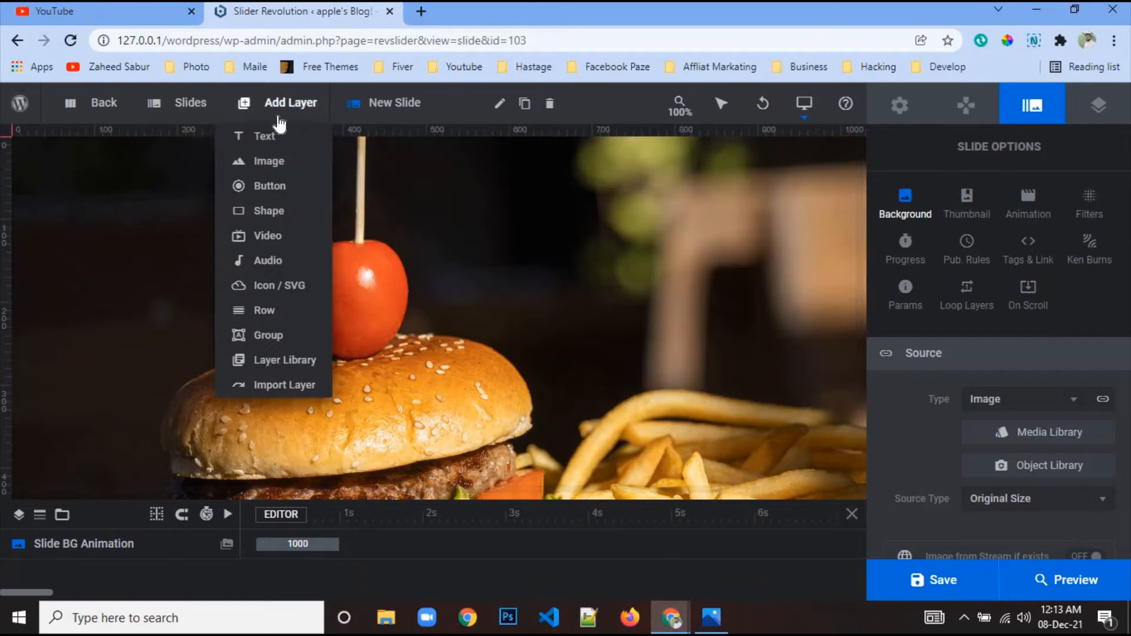
{"action": "mouse_move", "coordinate": [270, 140]}
{"action": "left_click", "coordinate": [402, 162]}
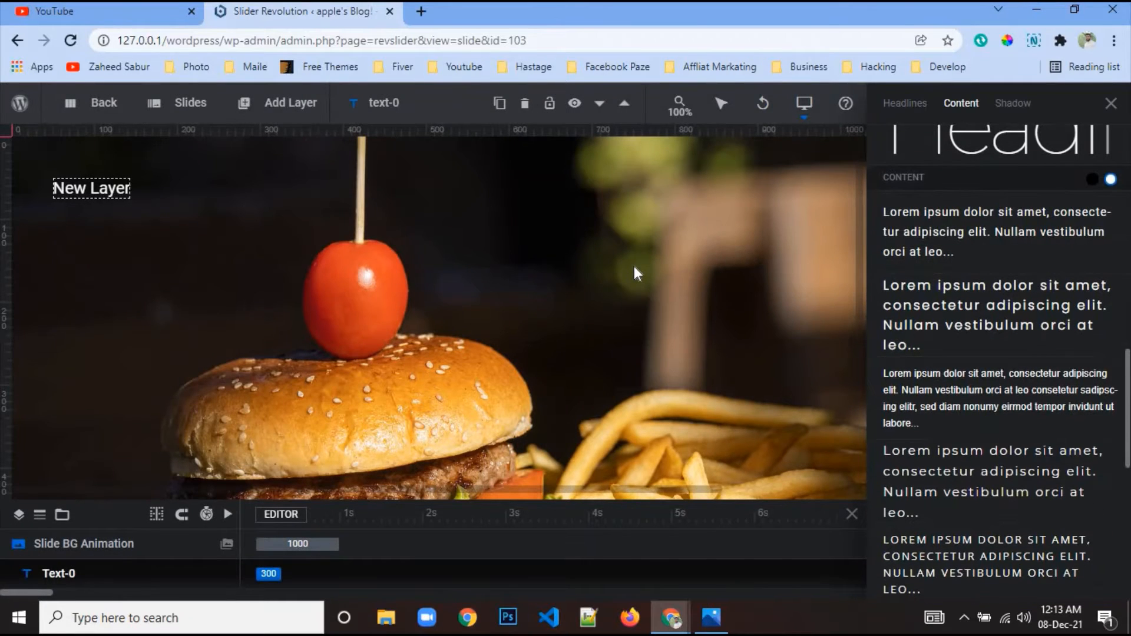
Apply the uppercase Poppins 60px, weight 500 headline quick style to the new text layer.
{"action": "scroll", "coordinate": [951, 351], "scroll_direction": "up", "scroll_amount": 5}
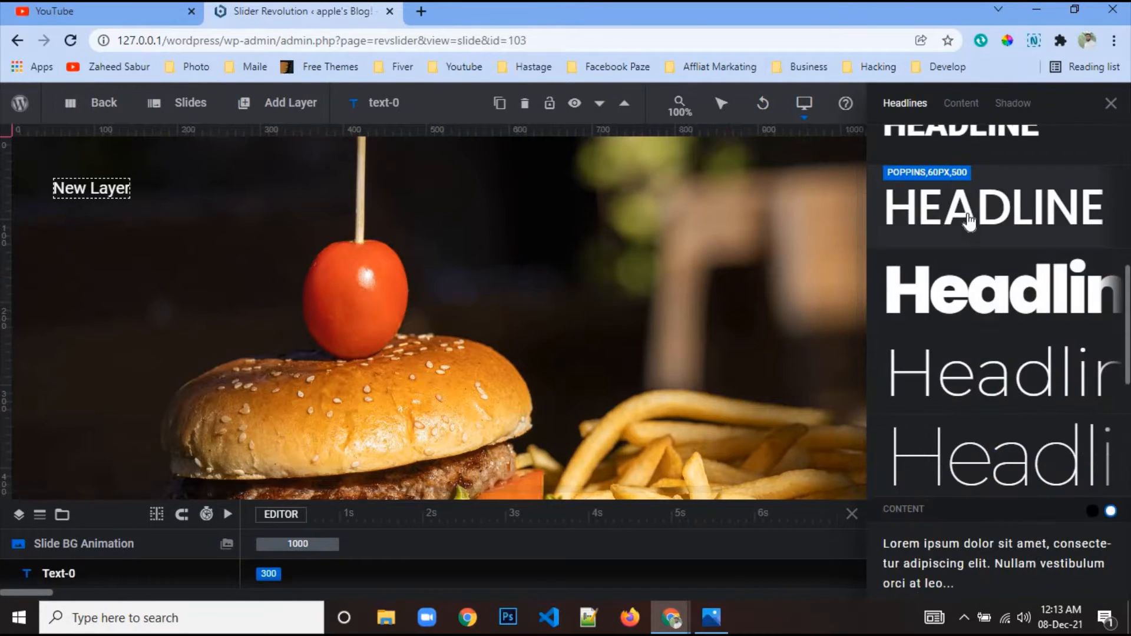
{"action": "left_click", "coordinate": [1099, 177]}
{"action": "left_click", "coordinate": [1111, 103]}
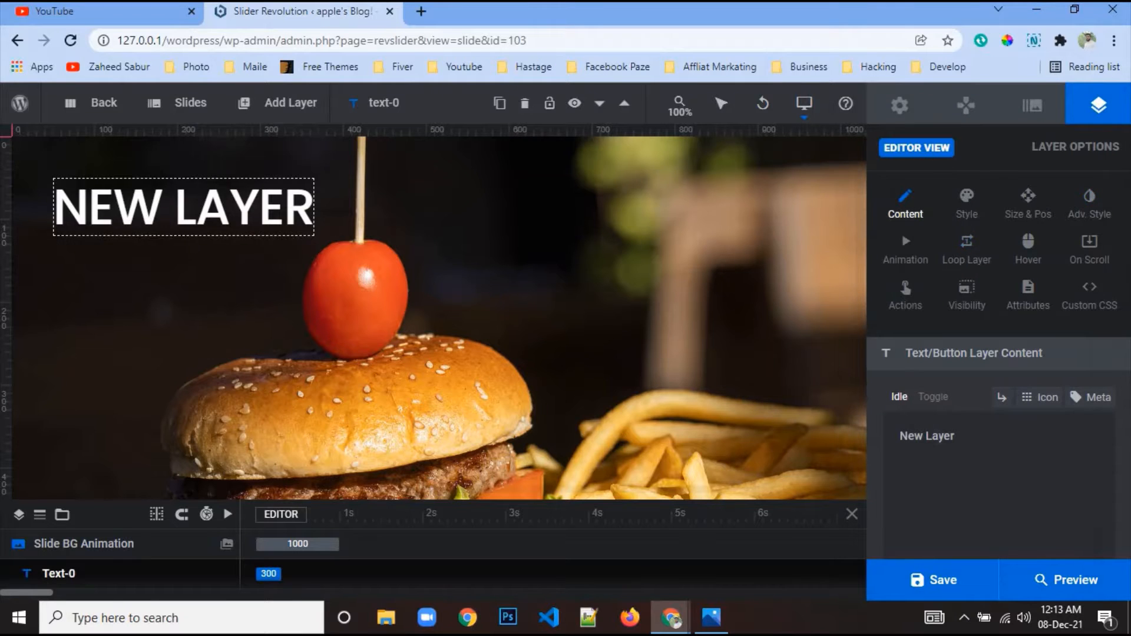
Replace the text layer's placeholder content with "welcome to bfc".
{"action": "triple_click", "coordinate": [939, 436]}
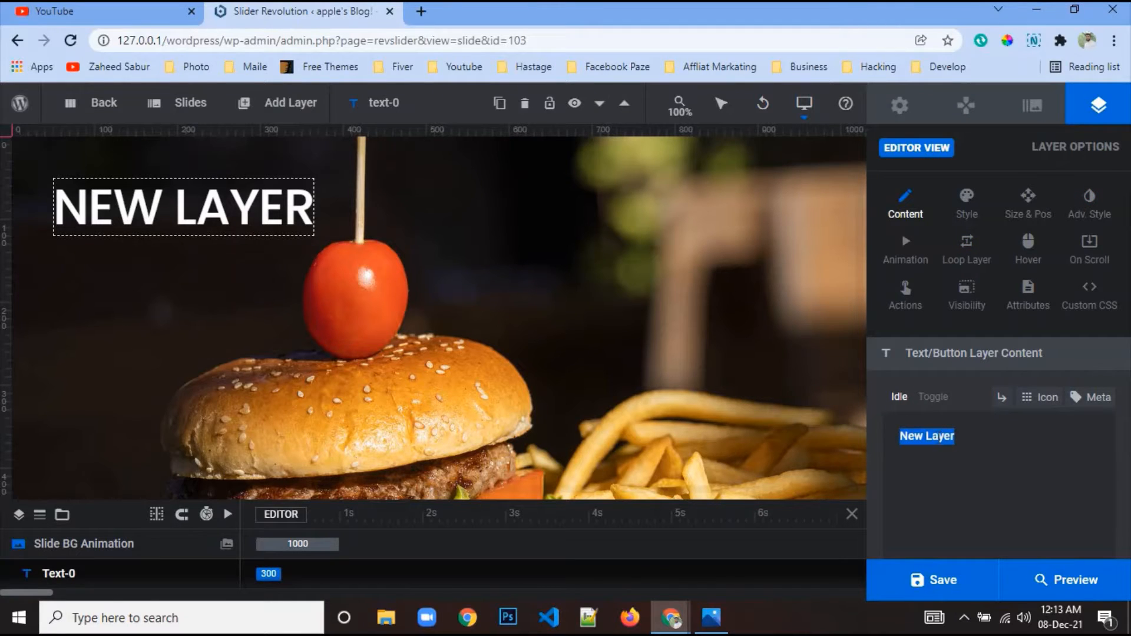
{"action": "type", "text": "welco"}
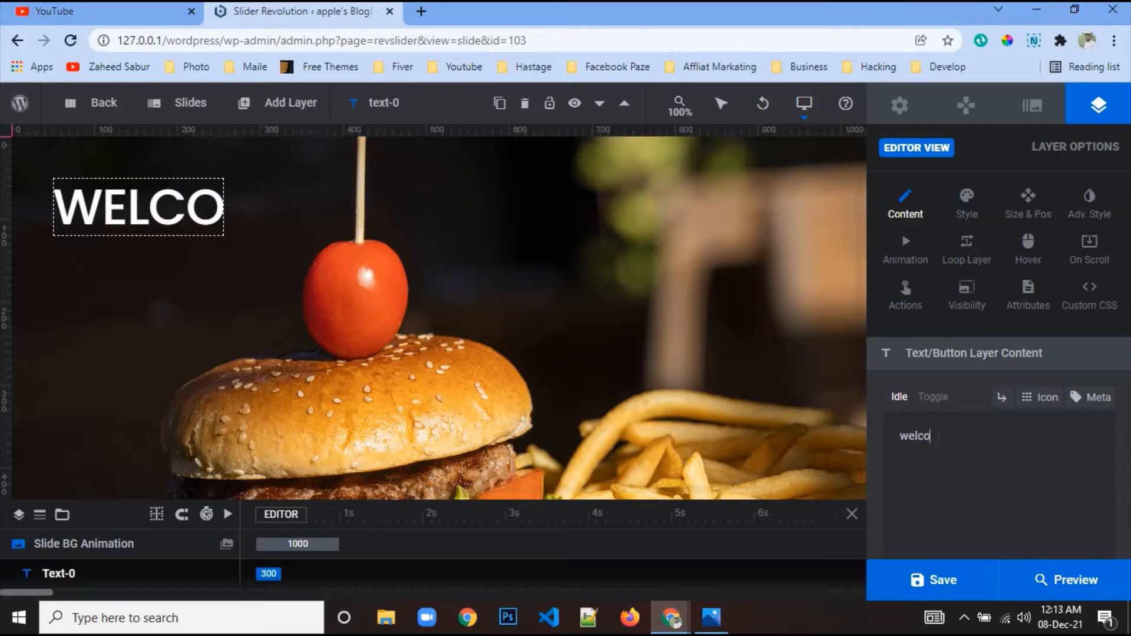
{"action": "type", "text": "me"}
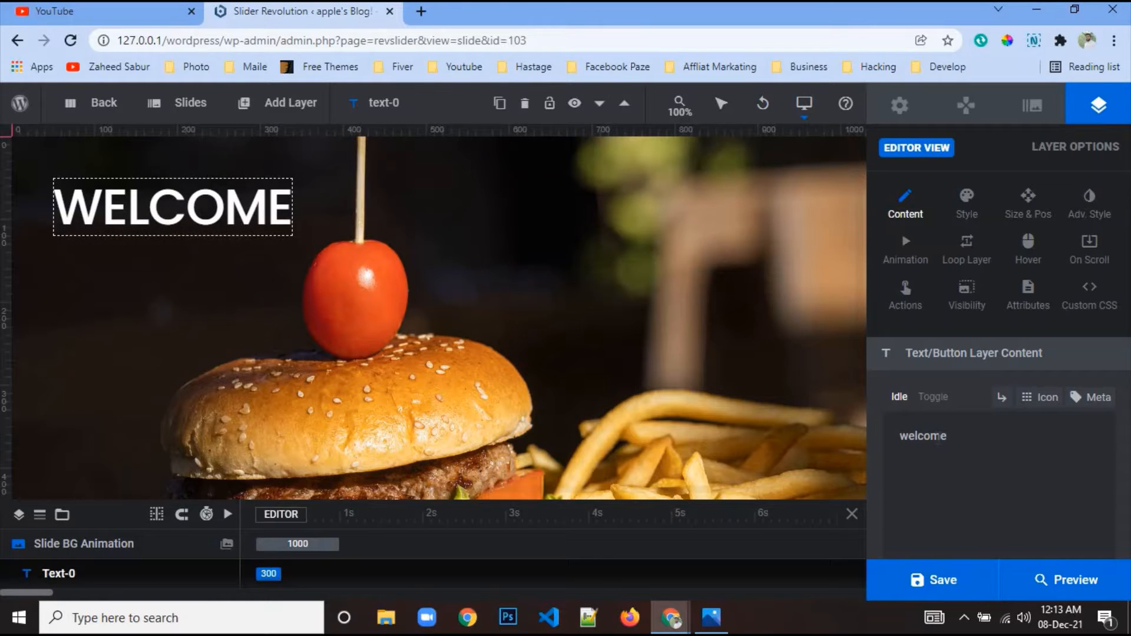
{"action": "type", "text": " t"}
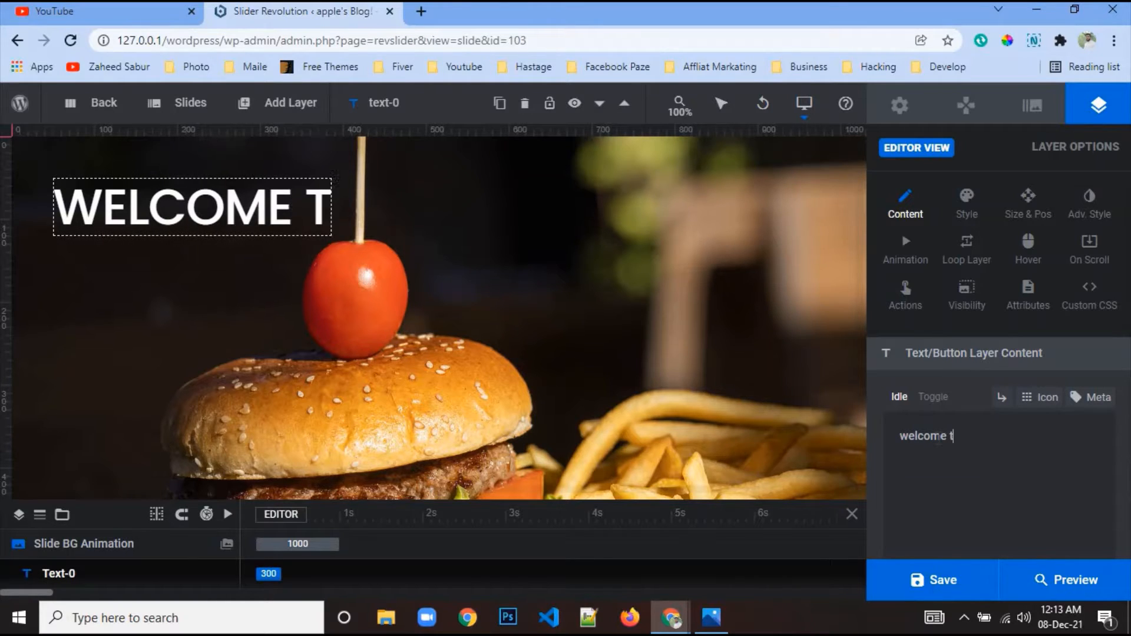
{"action": "type", "text": "o t"}
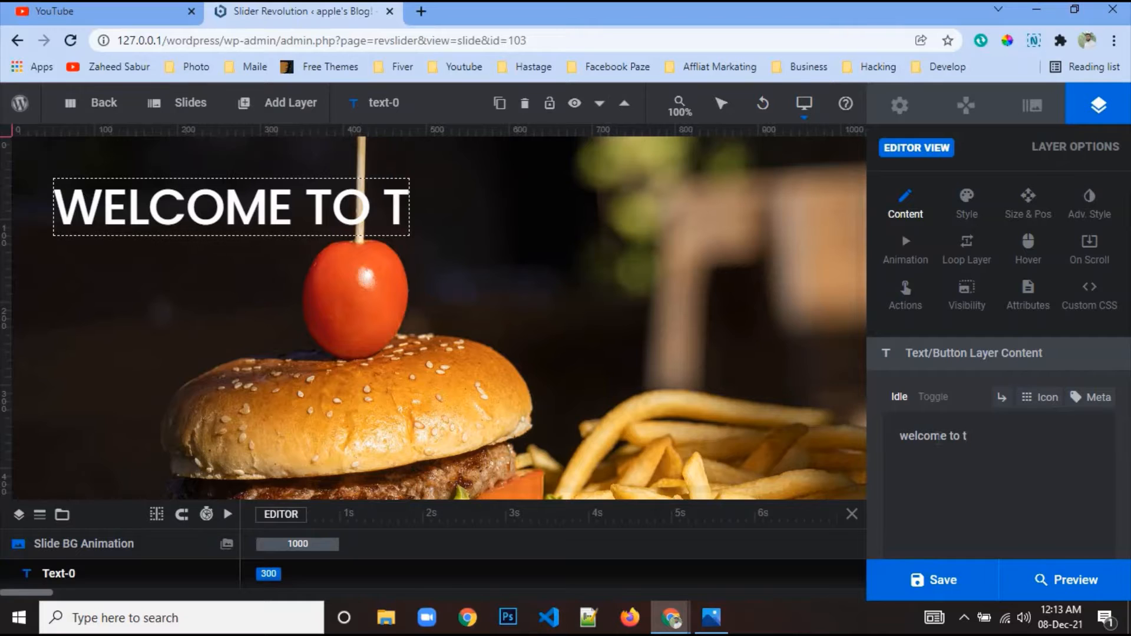
{"action": "type", "text": "a"}
{"action": "key", "text": "BackSpace"}
{"action": "key", "text": "BackSpace"}
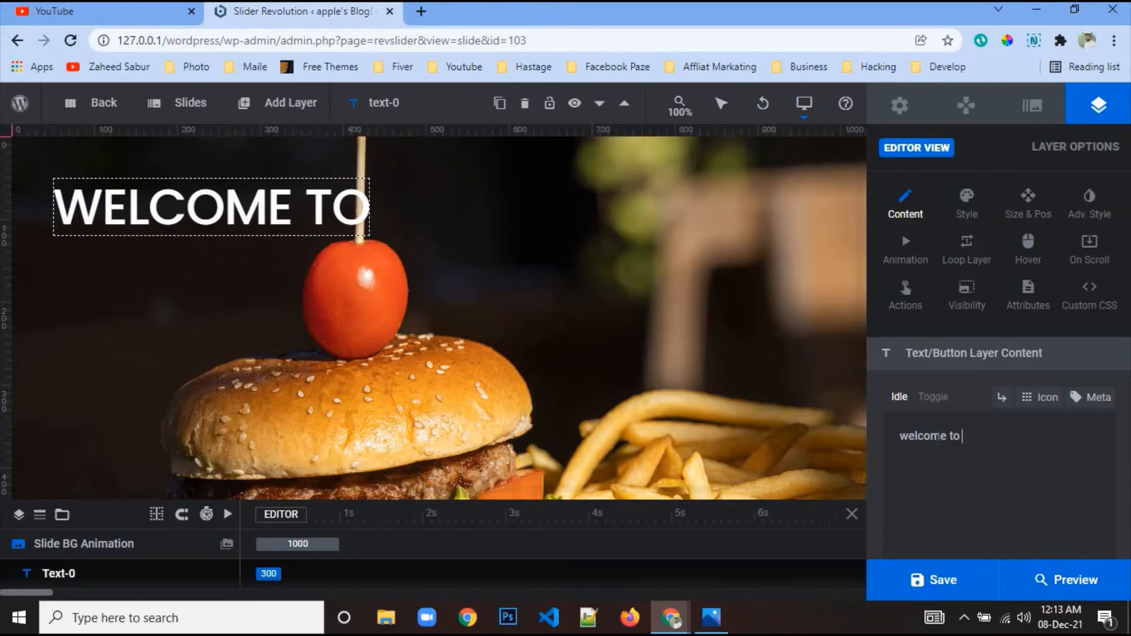
{"action": "type", "text": "b"}
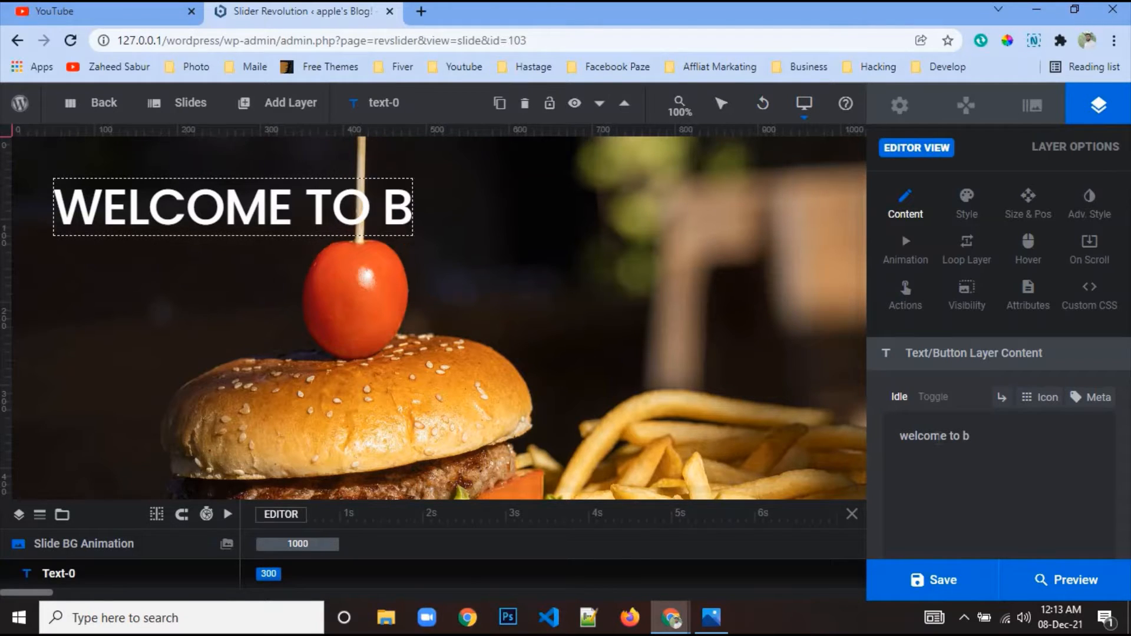
{"action": "type", "text": "fc"}
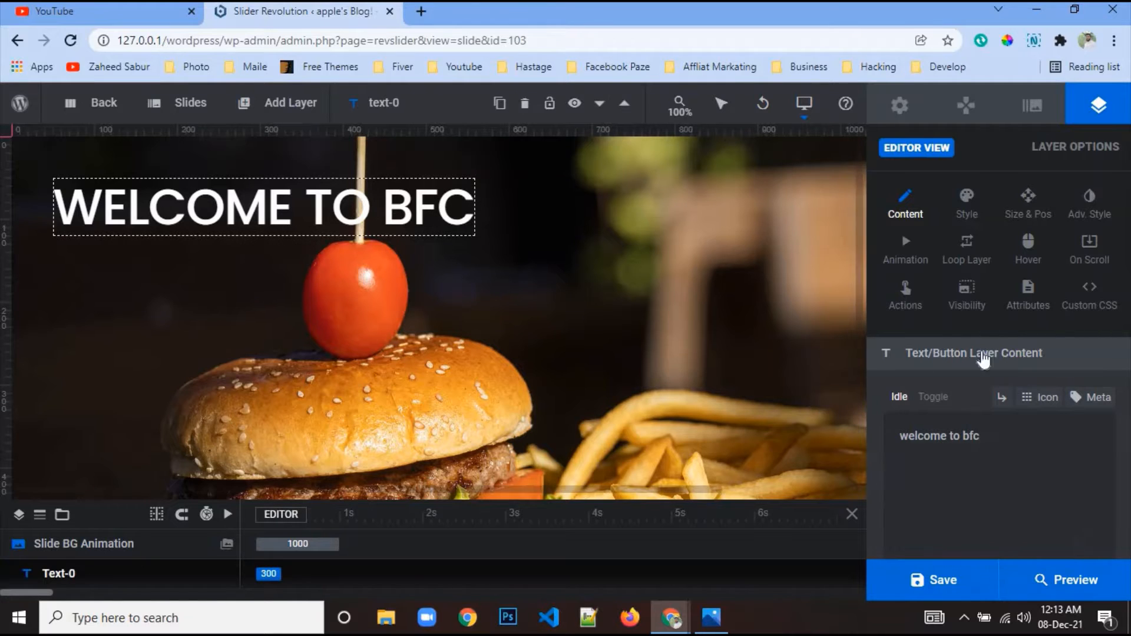
Expand the heading's additional font options and set its text transform to Capitalize.
{"action": "left_click", "coordinate": [959, 200]}
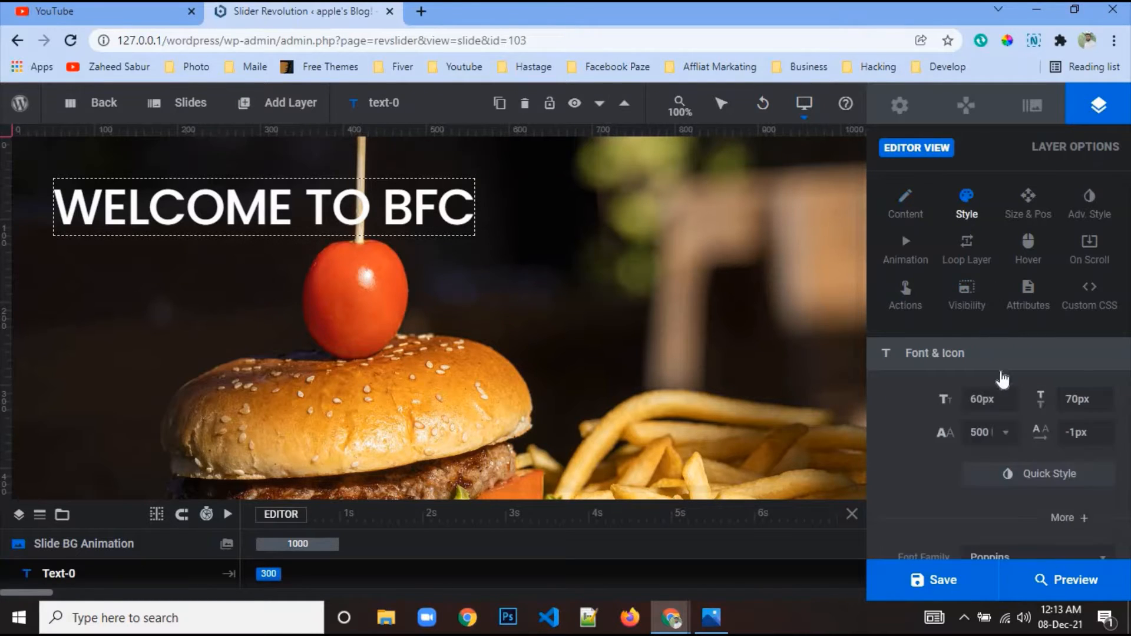
{"action": "scroll", "coordinate": [996, 377], "scroll_direction": "down", "scroll_amount": 3}
{"action": "left_click", "coordinate": [1064, 354]}
{"action": "scroll", "coordinate": [996, 375], "scroll_direction": "down", "scroll_amount": 2}
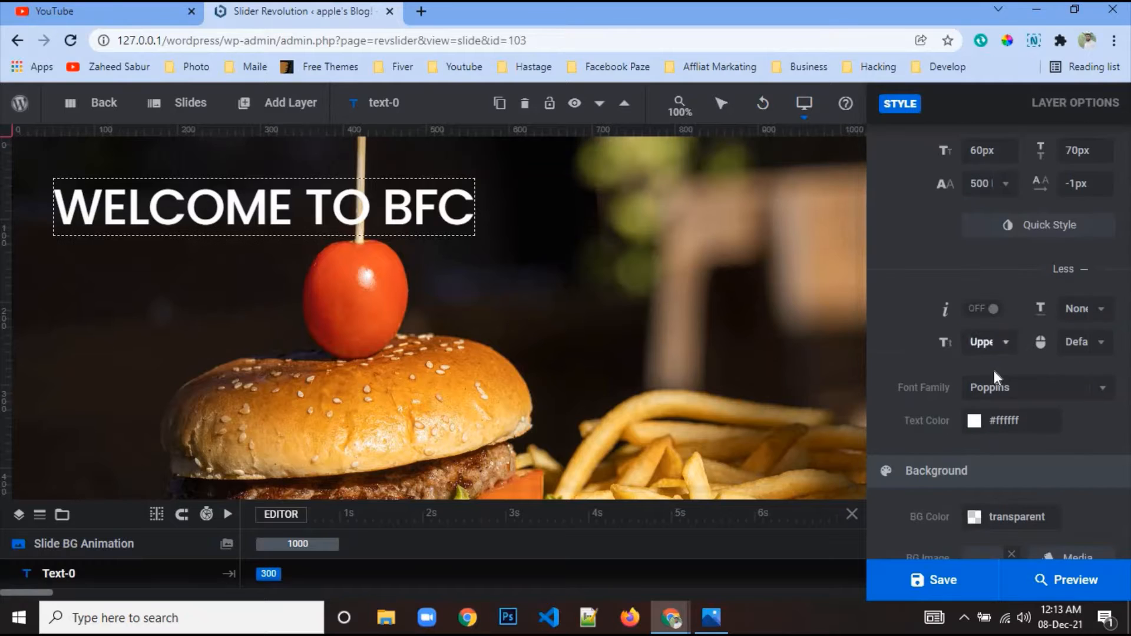
{"action": "left_click", "coordinate": [996, 351]}
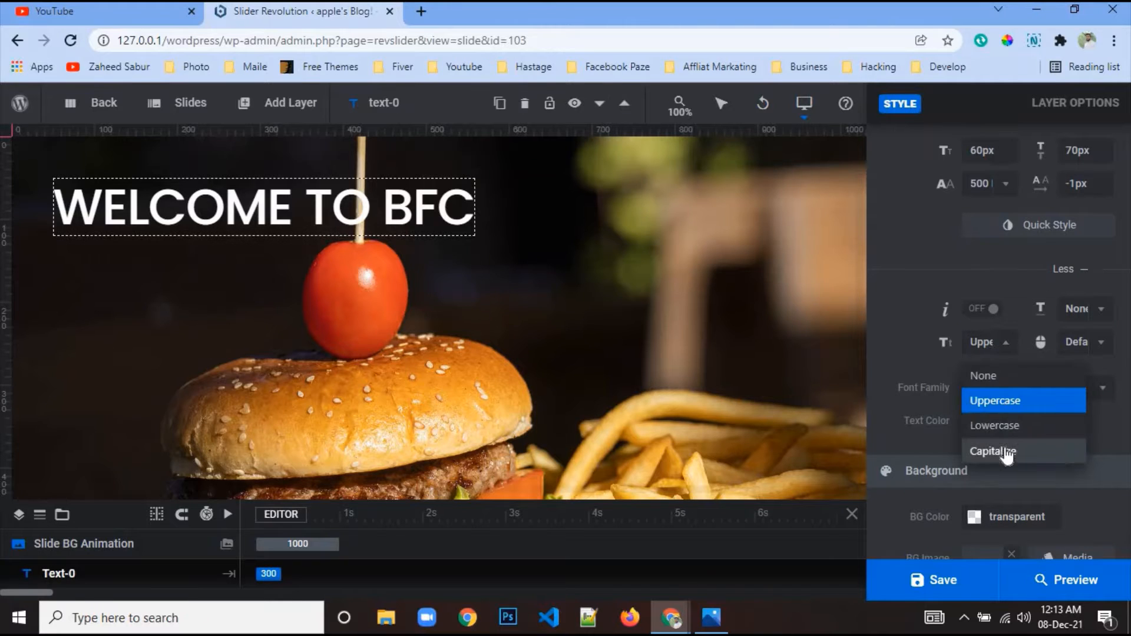
{"action": "left_click", "coordinate": [1002, 452]}
Change the heading's font family to Roboto Mono.
{"action": "scroll", "coordinate": [991, 292], "scroll_direction": "up", "scroll_amount": 2}
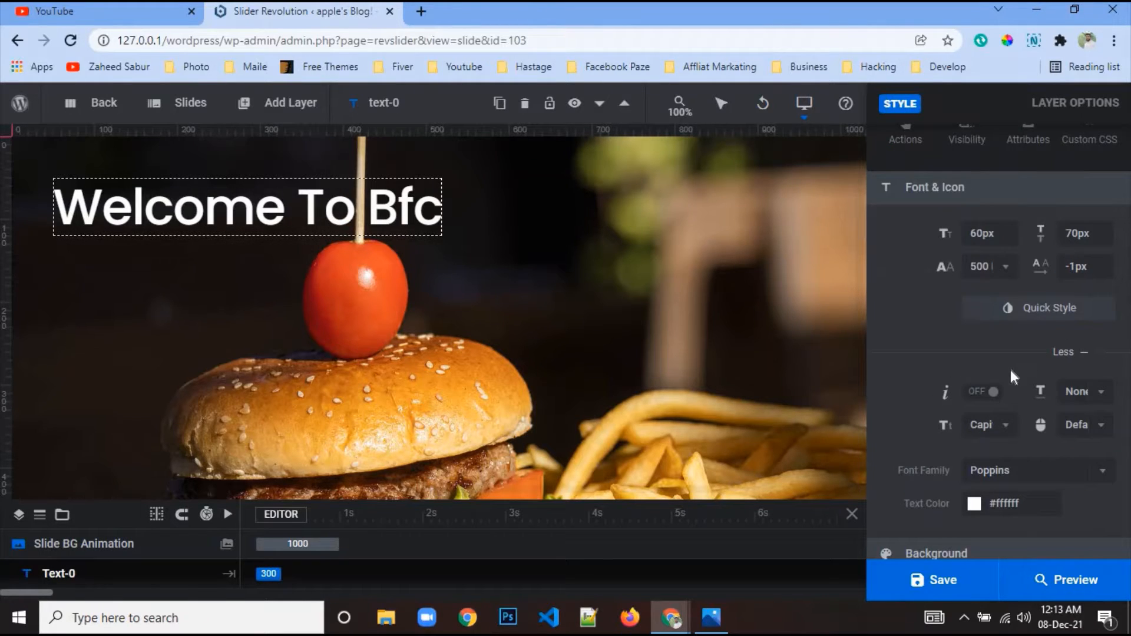
{"action": "scroll", "coordinate": [1014, 389], "scroll_direction": "up", "scroll_amount": 2}
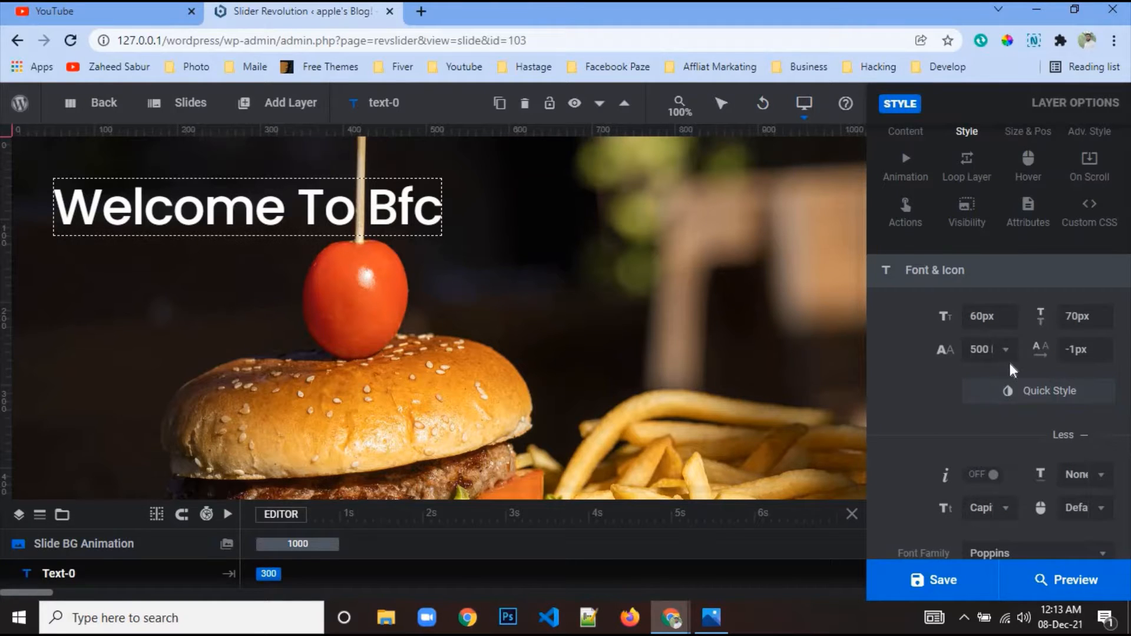
{"action": "scroll", "coordinate": [1078, 368], "scroll_direction": "down", "scroll_amount": 3}
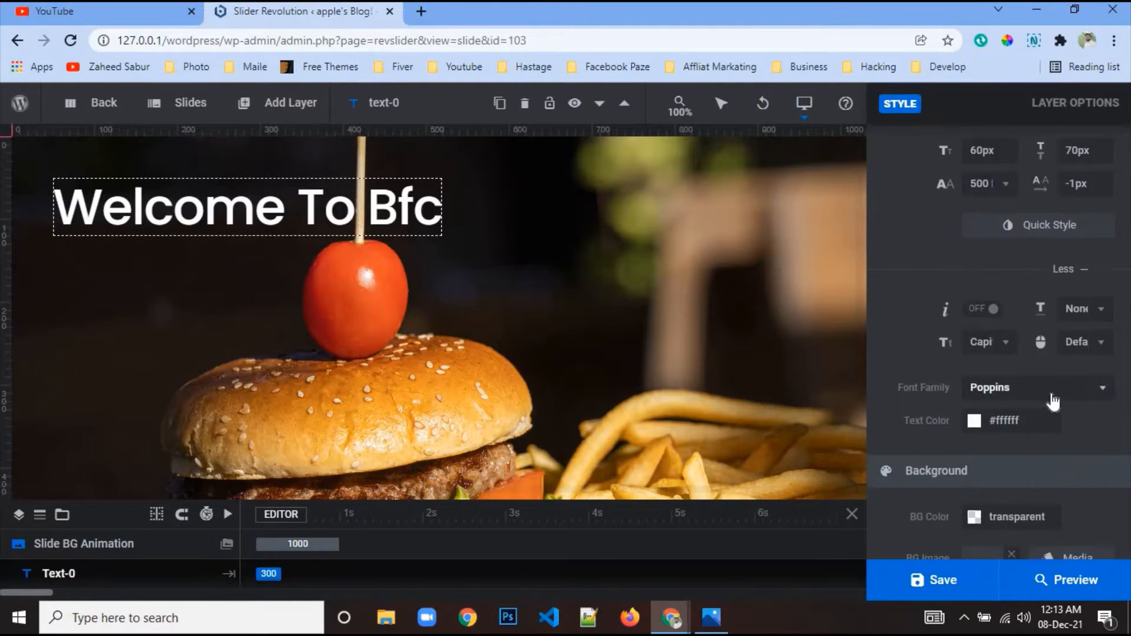
{"action": "left_click", "coordinate": [1053, 400]}
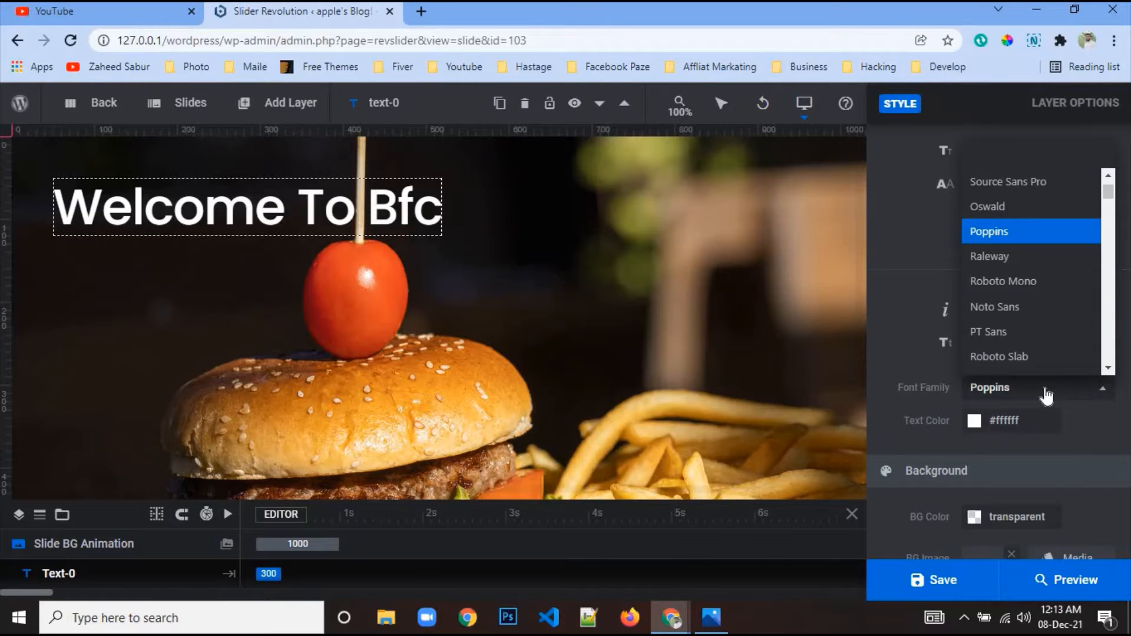
{"action": "left_click", "coordinate": [1027, 281]}
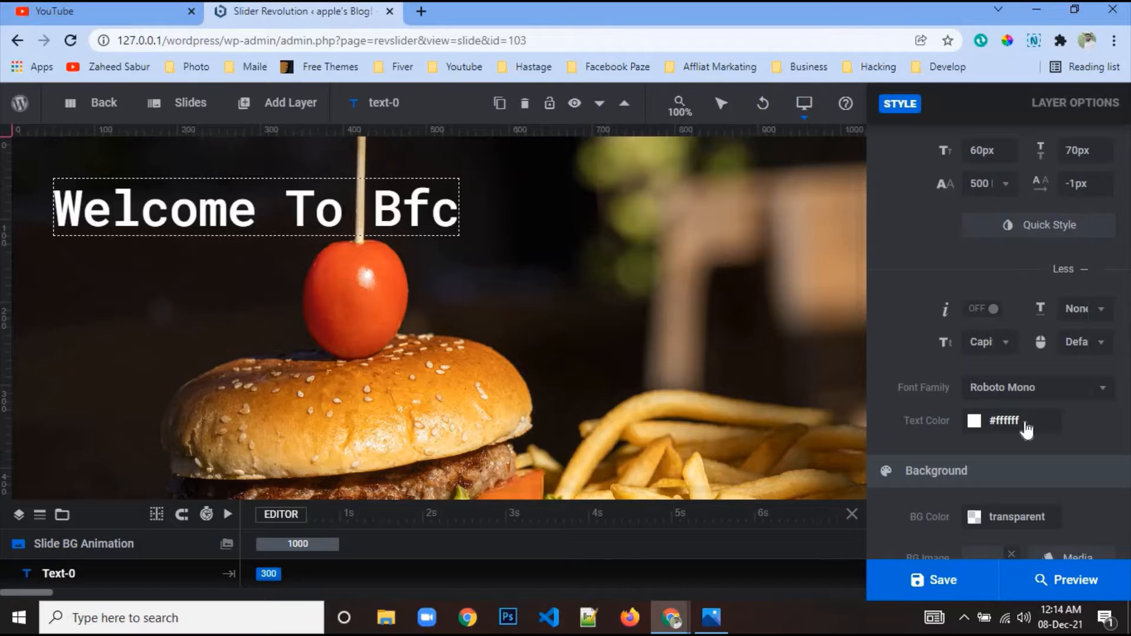
Change "bfc" to uppercase "BFC" in the heading's text content.
{"action": "double_click", "coordinate": [416, 202]}
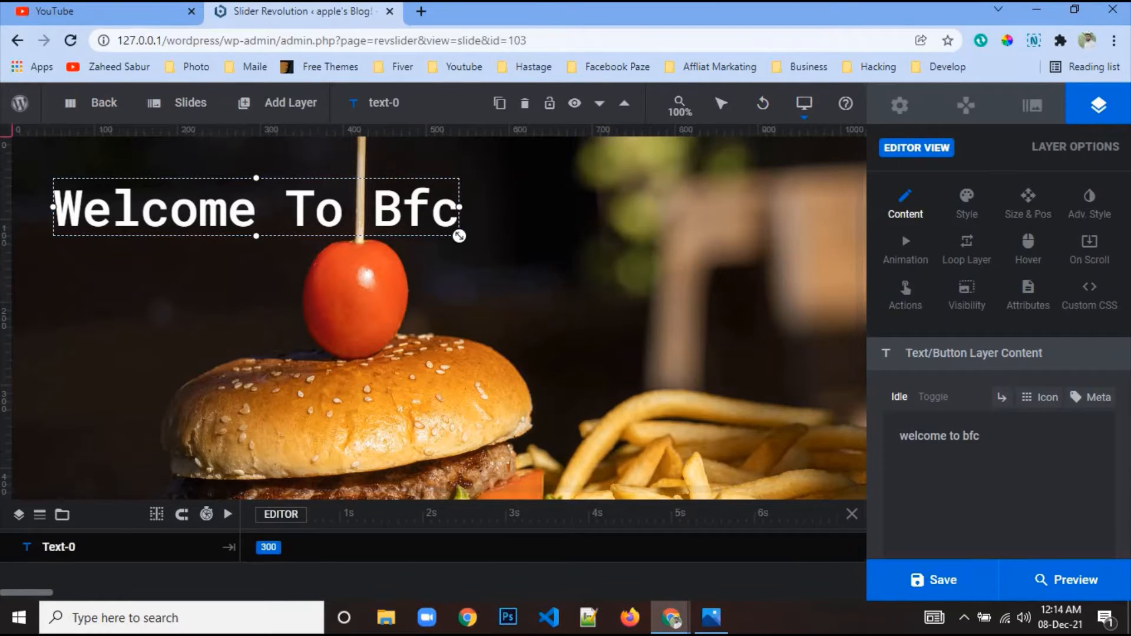
{"action": "scroll", "coordinate": [1080, 411], "scroll_direction": "down", "scroll_amount": 2}
{"action": "left_click_drag", "start_coordinate": [964, 353], "coordinate": [982, 354]}
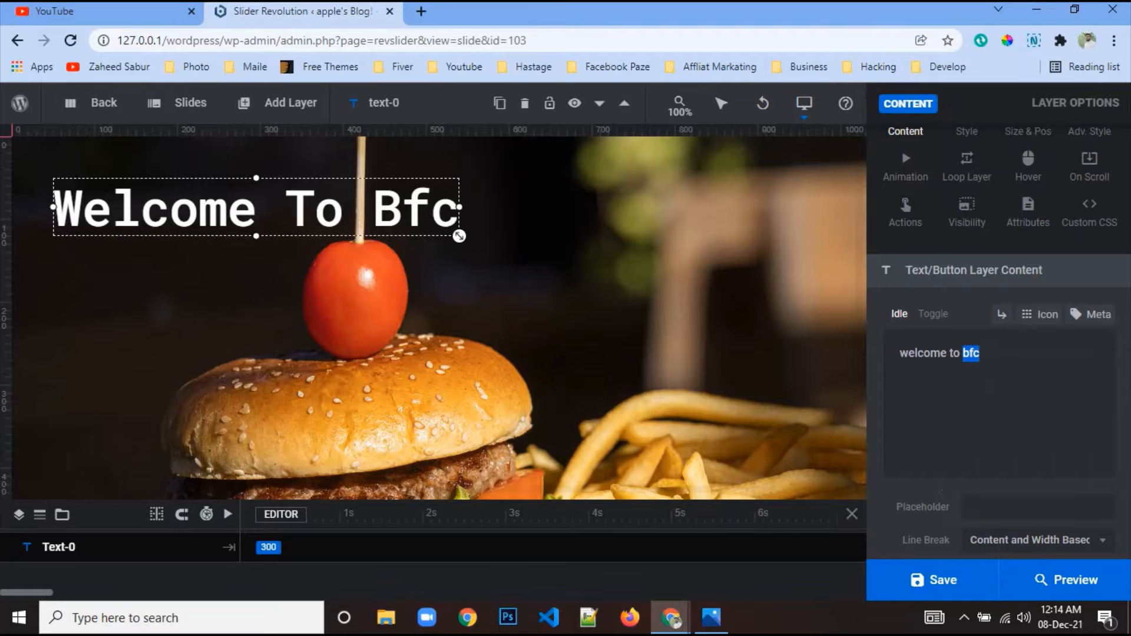
{"action": "mouse_move", "coordinate": [978, 354]}
{"action": "left_click", "coordinate": [976, 393]}
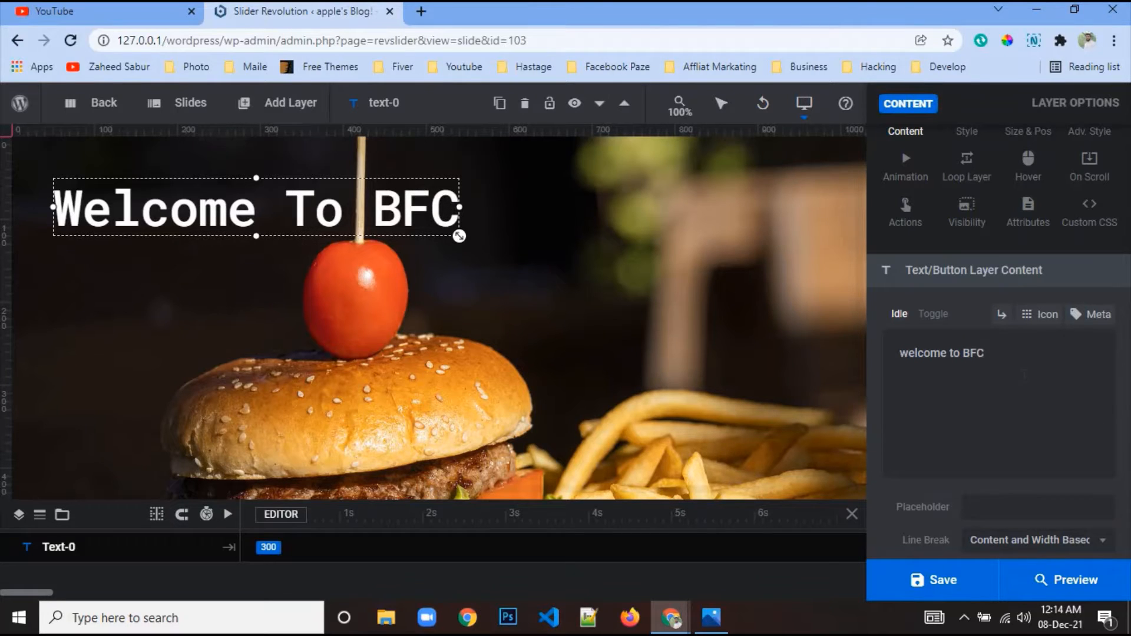
{"action": "scroll", "coordinate": [1026, 375], "scroll_direction": "up", "scroll_amount": 2}
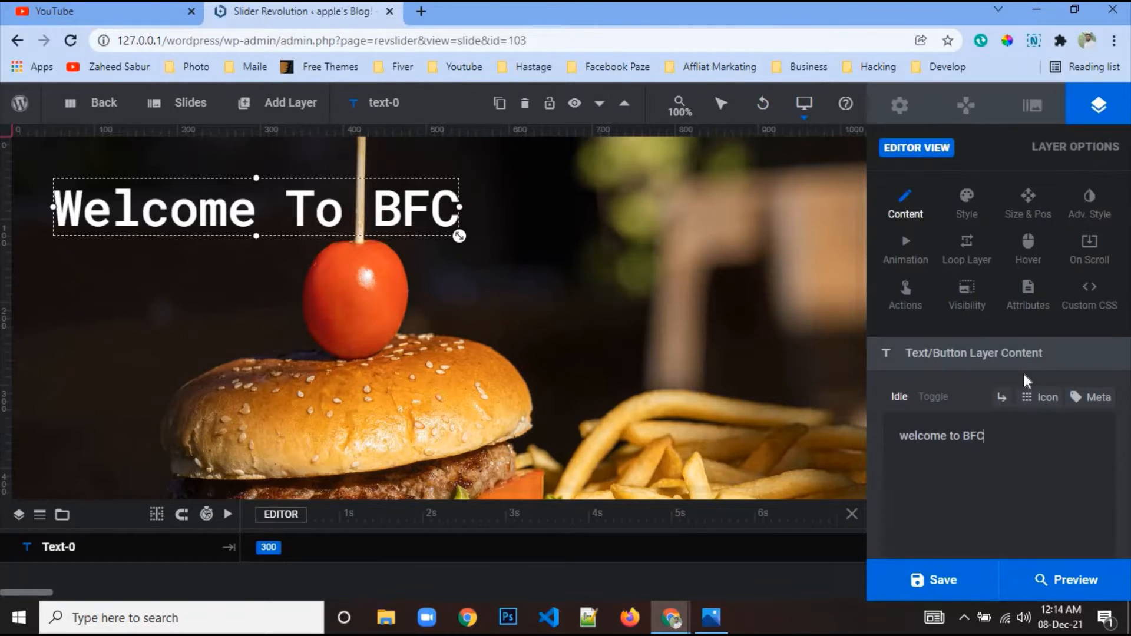
Change the heading's font family to PT Sans.
{"action": "left_click", "coordinate": [967, 200]}
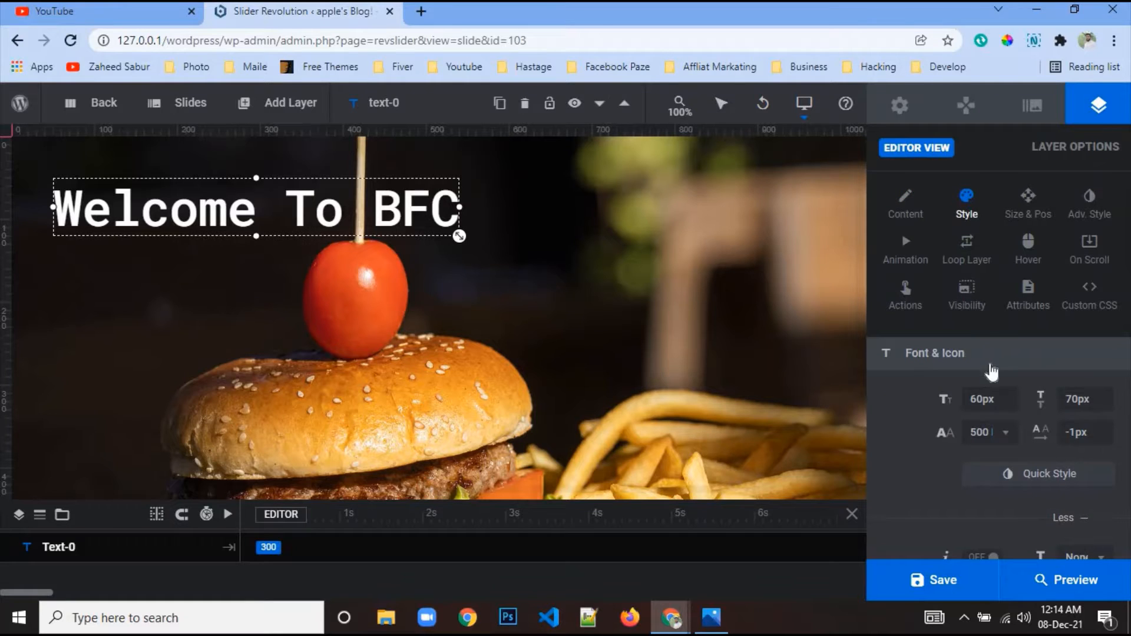
{"action": "scroll", "coordinate": [1062, 416], "scroll_direction": "down", "scroll_amount": 3}
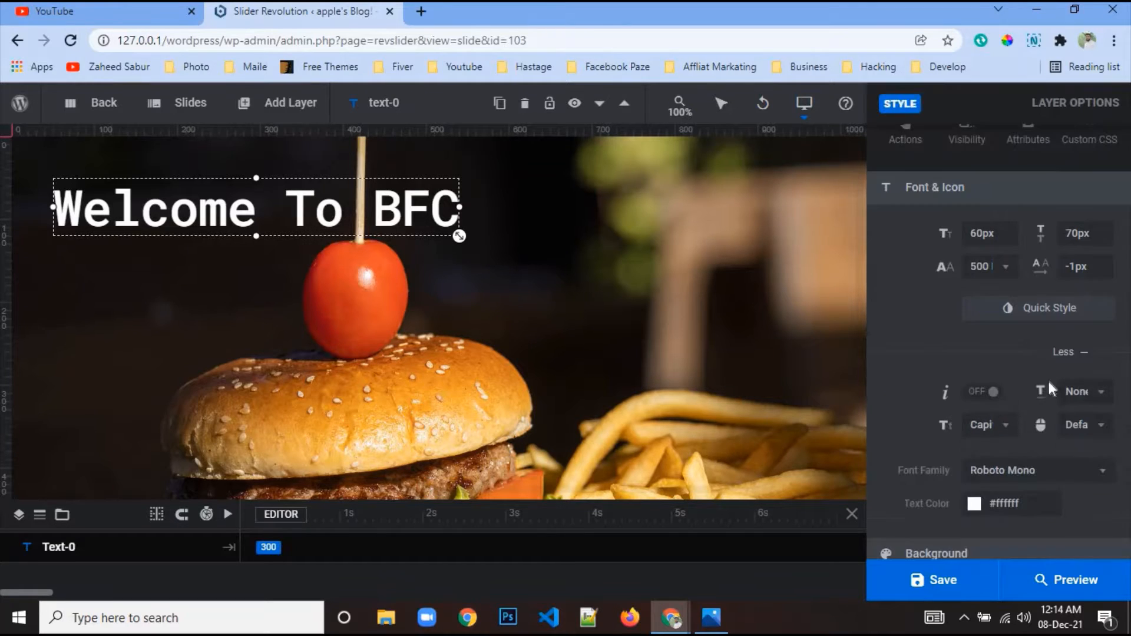
{"action": "scroll", "coordinate": [1067, 318], "scroll_direction": "down", "scroll_amount": 2}
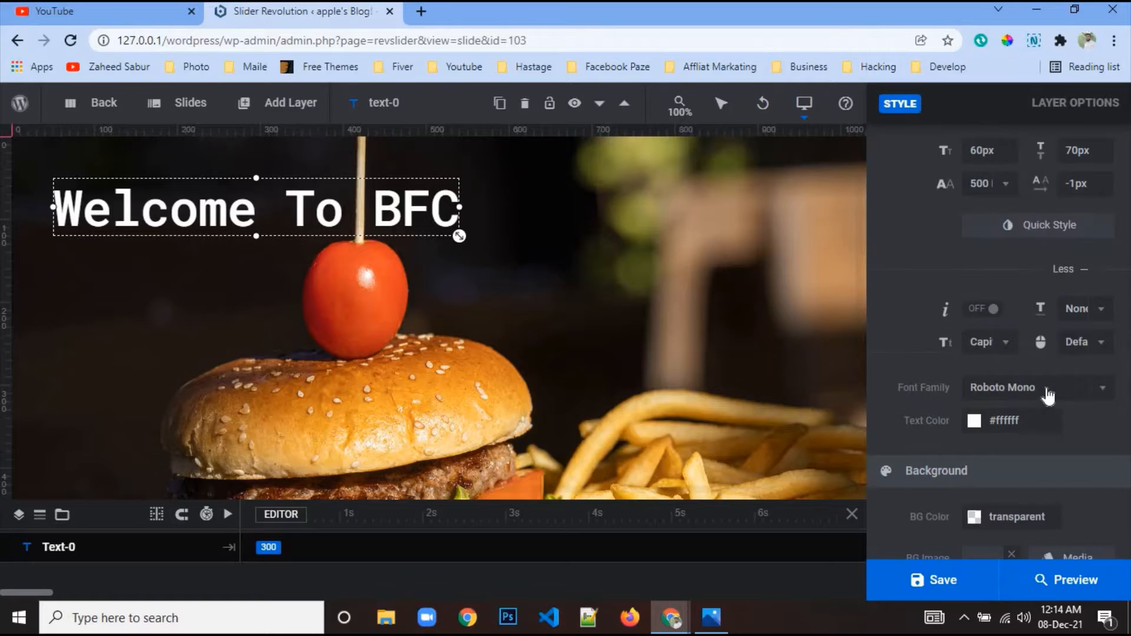
{"action": "left_click", "coordinate": [1036, 389]}
{"action": "left_click", "coordinate": [998, 283]}
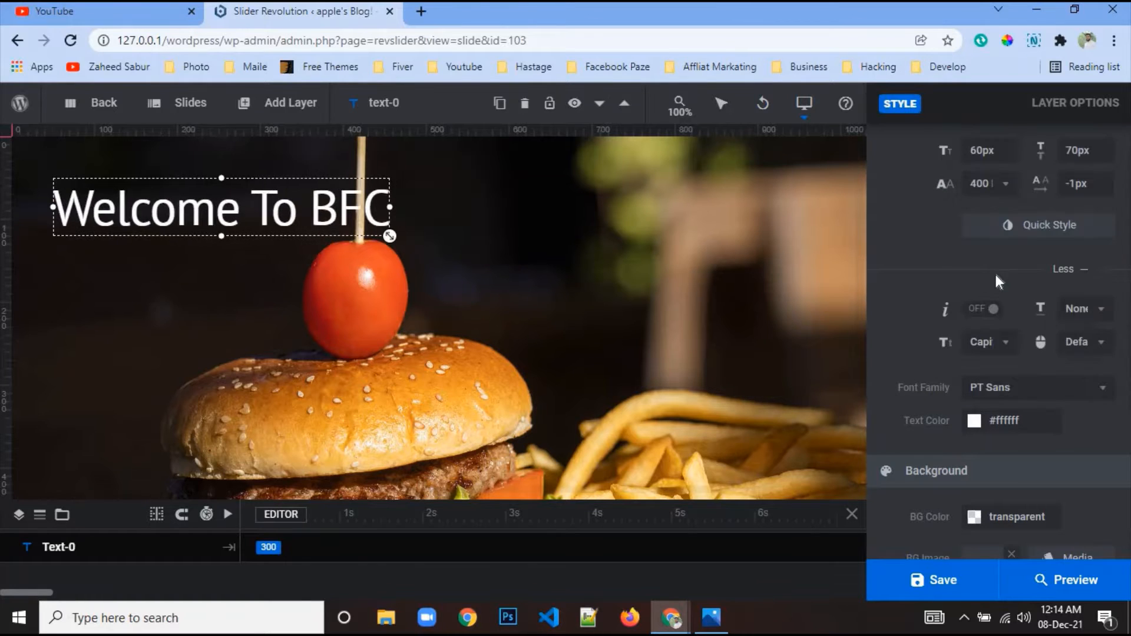
Change the heading's font family to Nunito and set its font weight to 600 Semi-Bold.
{"action": "left_click", "coordinate": [1026, 392]}
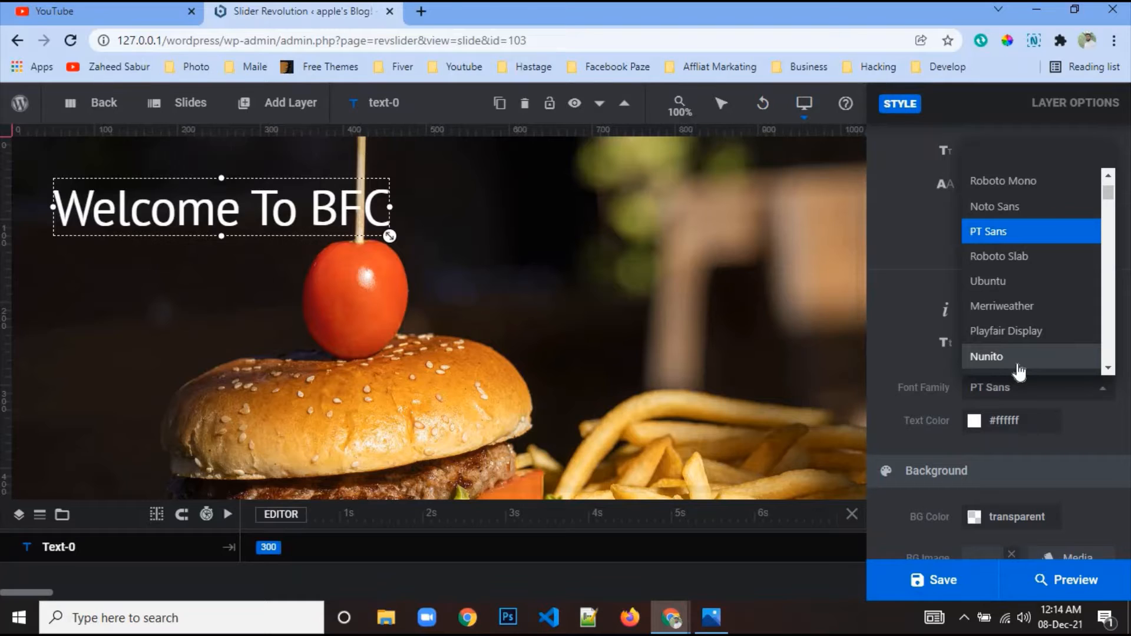
{"action": "key", "text": "ctrl+f"}
{"action": "type", "text": "nu"}
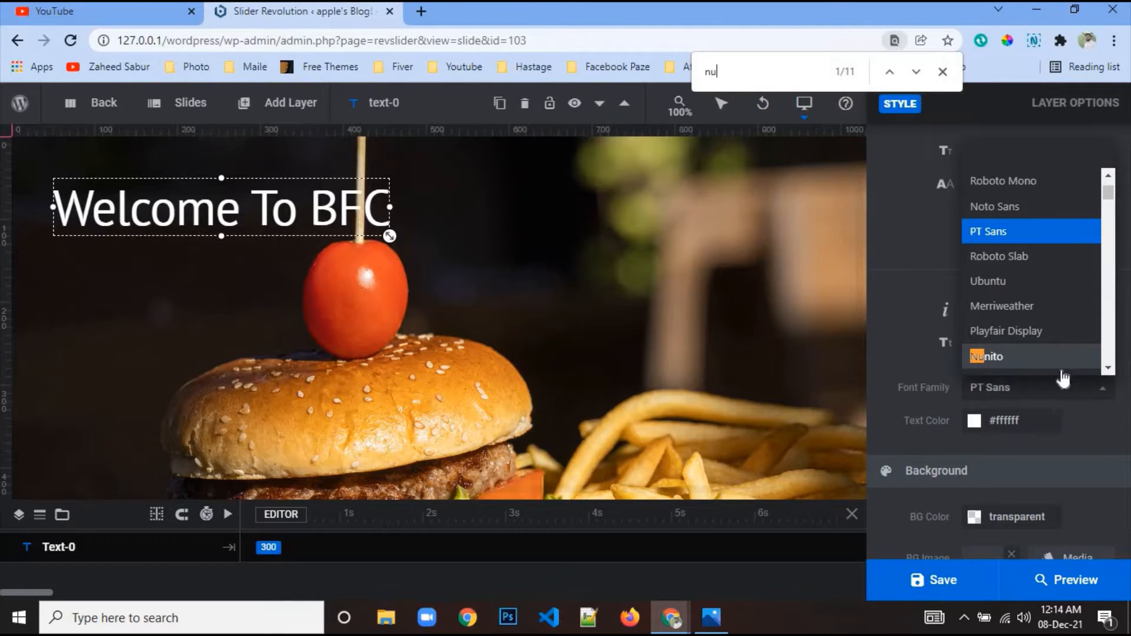
{"action": "left_click", "coordinate": [1036, 358]}
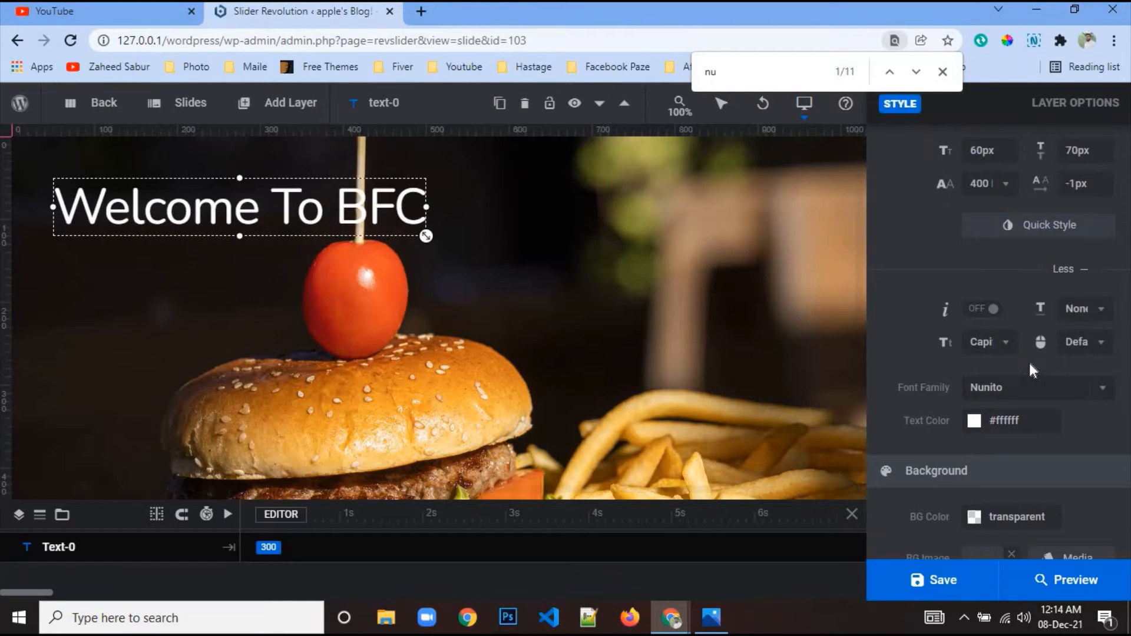
{"action": "scroll", "coordinate": [1030, 363], "scroll_direction": "up", "scroll_amount": 2}
{"action": "left_click", "coordinate": [996, 267]}
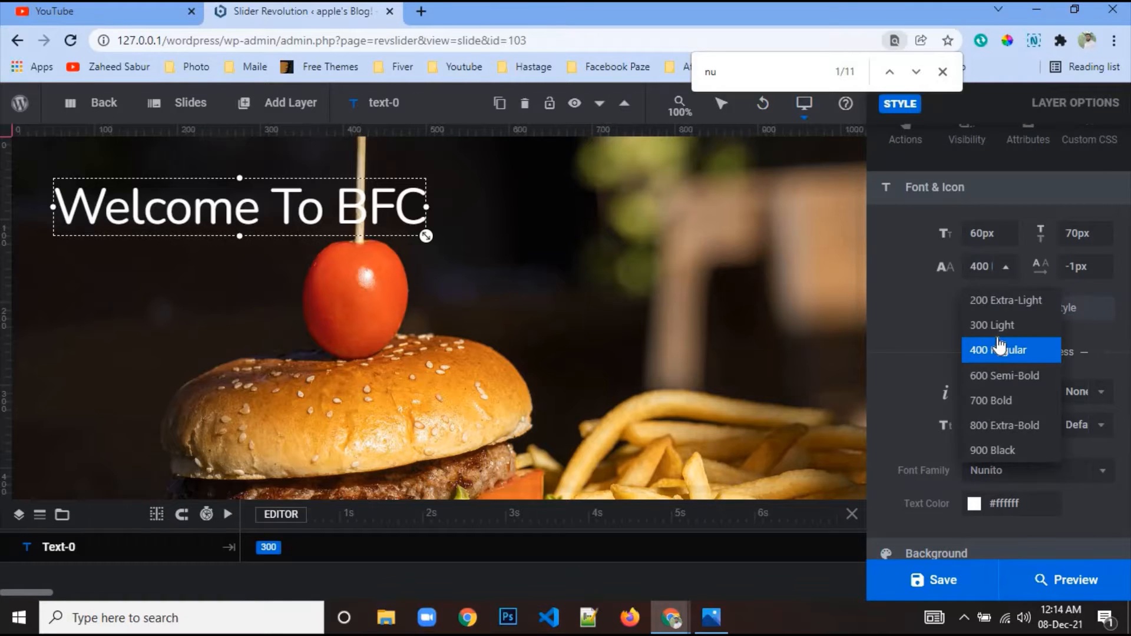
{"action": "left_click", "coordinate": [1008, 380]}
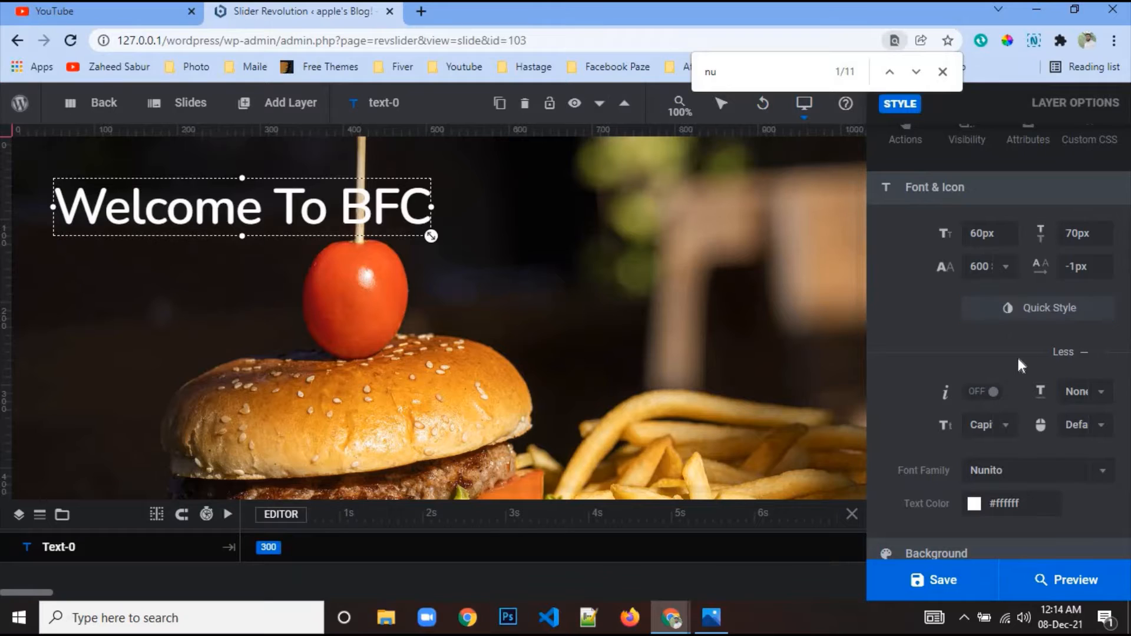
Set the heading's font size to 50px.
{"action": "scroll", "coordinate": [993, 353], "scroll_direction": "up", "scroll_amount": 1}
{"action": "double_click", "coordinate": [982, 315]}
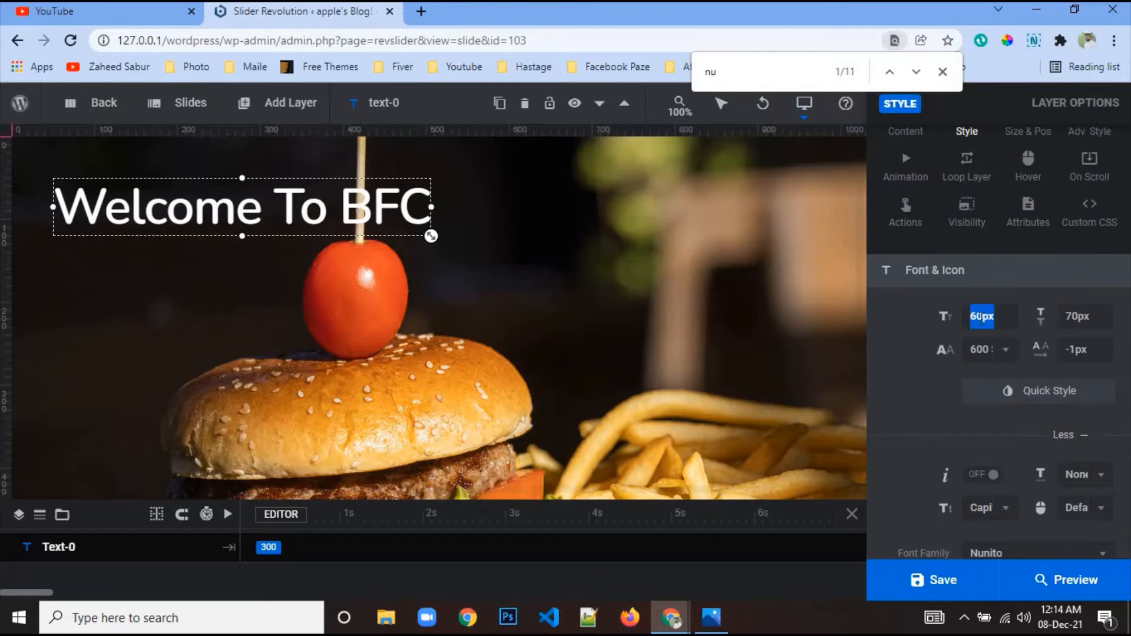
{"action": "type", "text": "50px"}
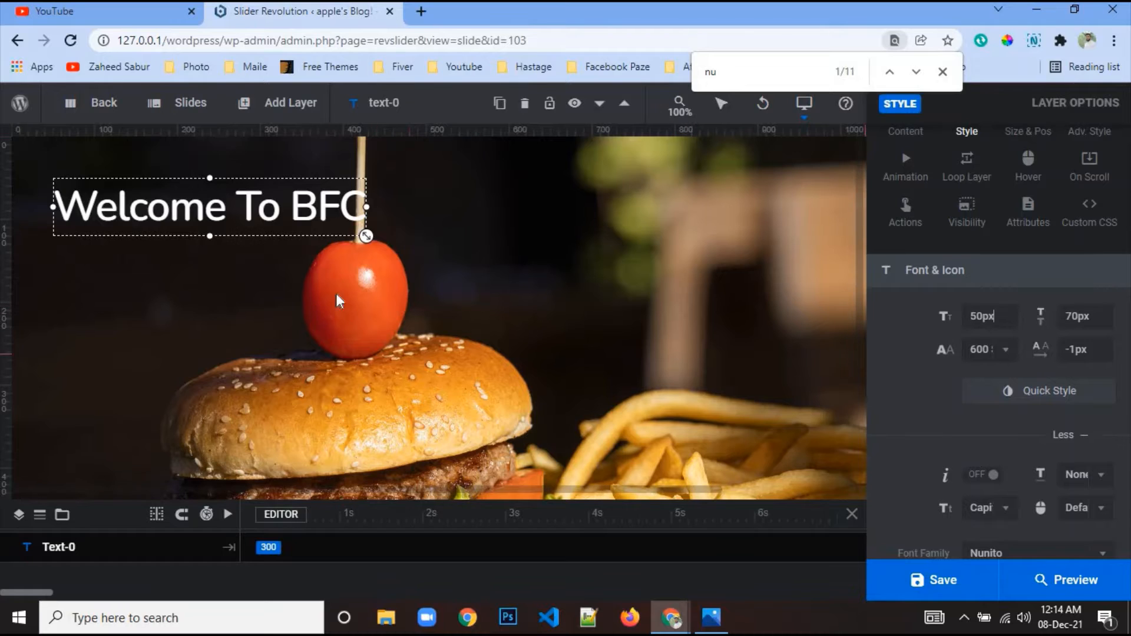
Centre the welcome heading horizontally within the layer area.
{"action": "left_click_drag", "start_coordinate": [213, 237], "coordinate": [237, 236]}
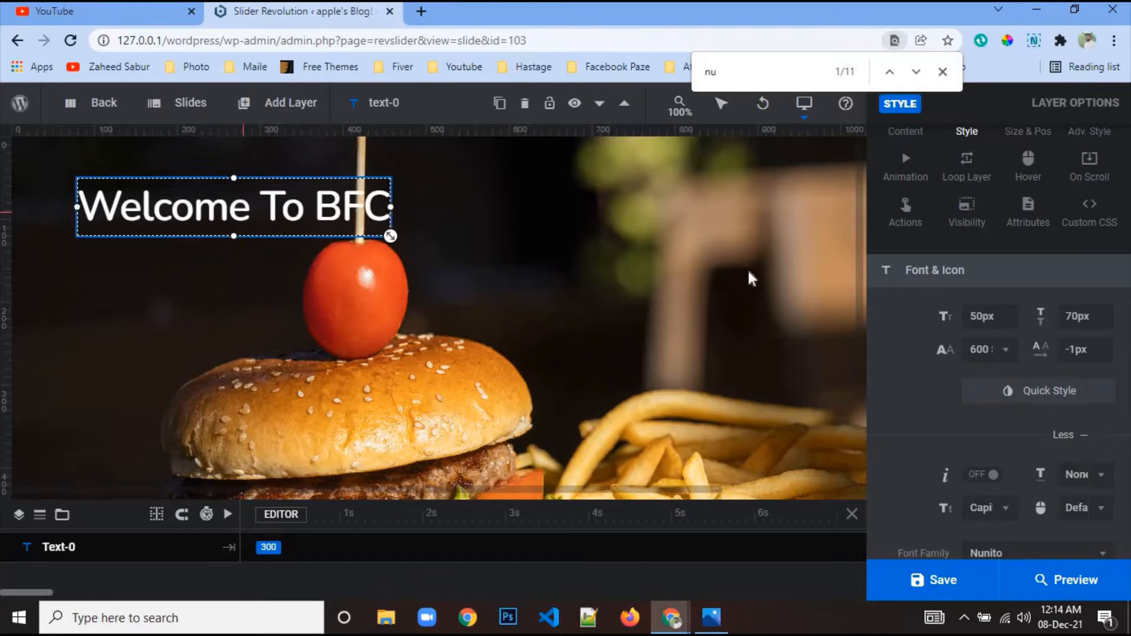
{"action": "scroll", "coordinate": [1091, 320], "scroll_direction": "up", "scroll_amount": 1}
{"action": "left_click", "coordinate": [1032, 223]}
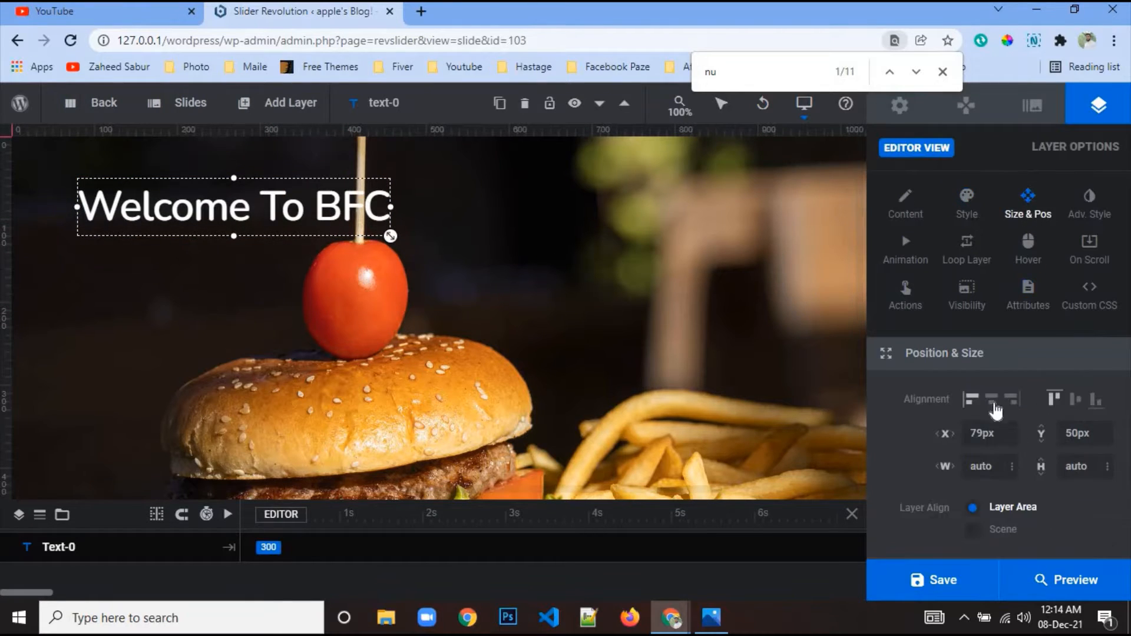
{"action": "left_click", "coordinate": [992, 404]}
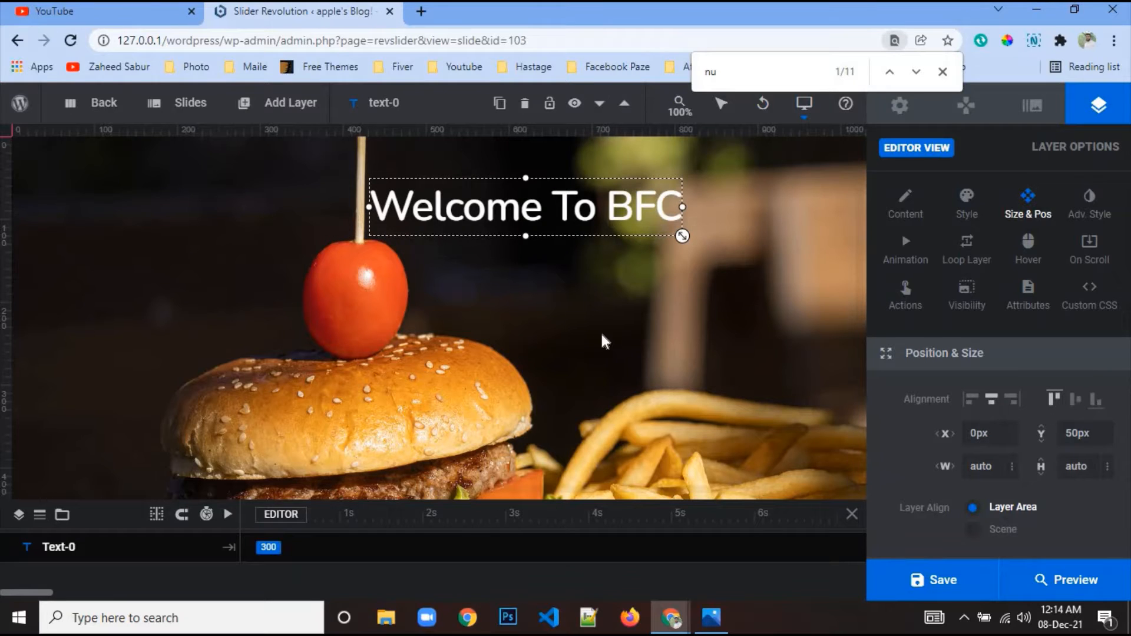
{"action": "scroll", "coordinate": [598, 330], "scroll_direction": "down", "scroll_amount": 3}
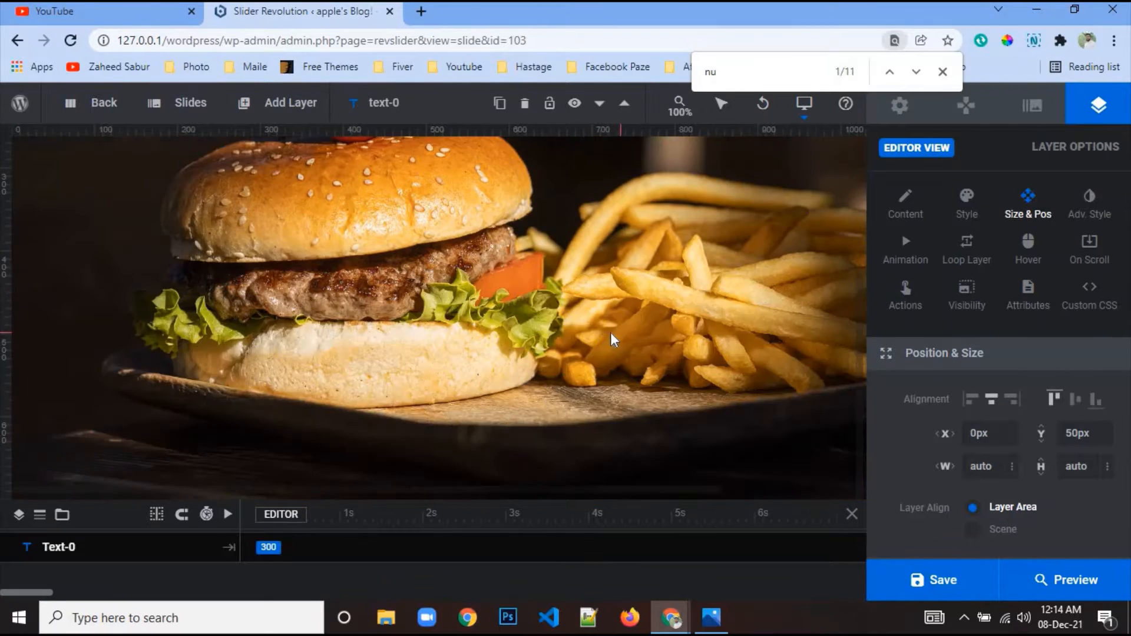
{"action": "scroll", "coordinate": [611, 332], "scroll_direction": "up", "scroll_amount": 3}
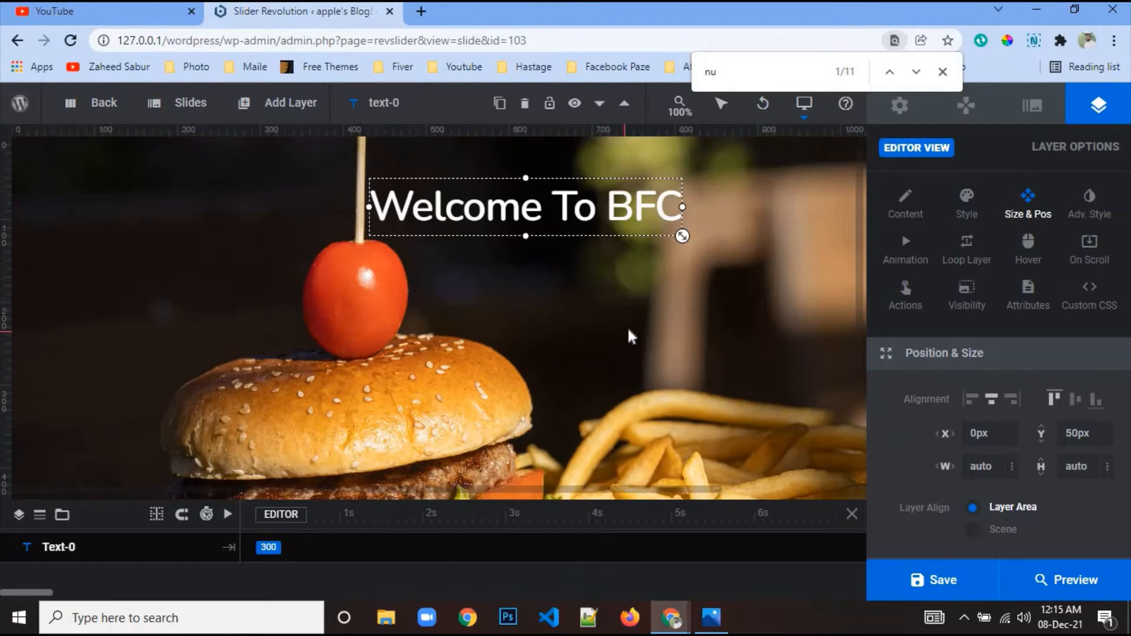
Compare the heading with the reference design image and set its font size to 45px.
{"action": "left_click", "coordinate": [713, 626]}
{"action": "left_click", "coordinate": [714, 626]}
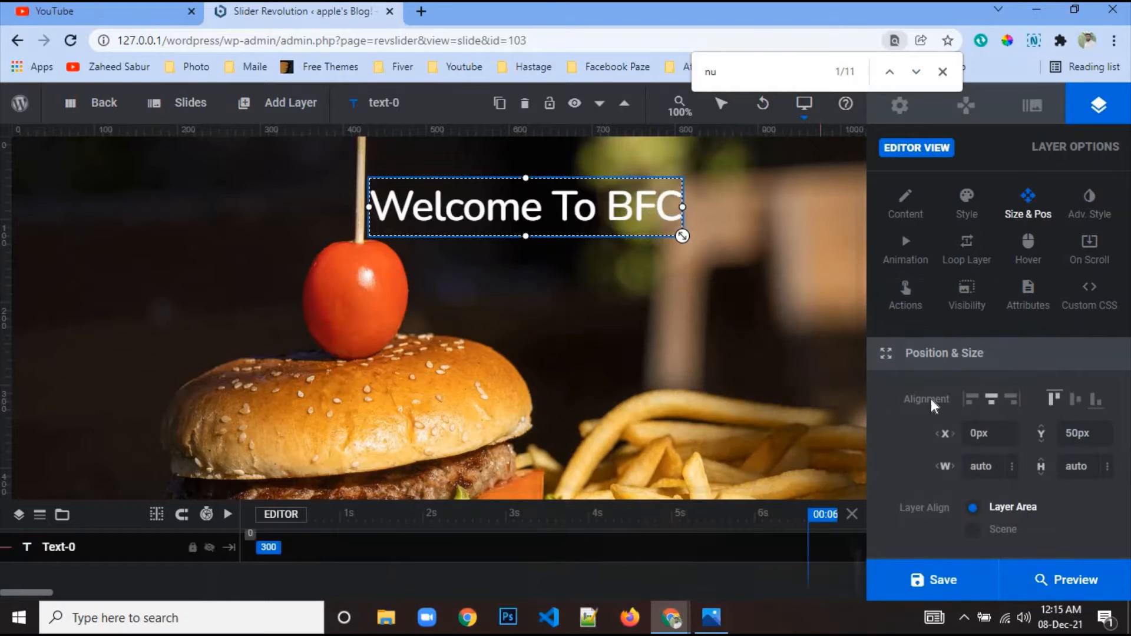
{"action": "left_click", "coordinate": [967, 203]}
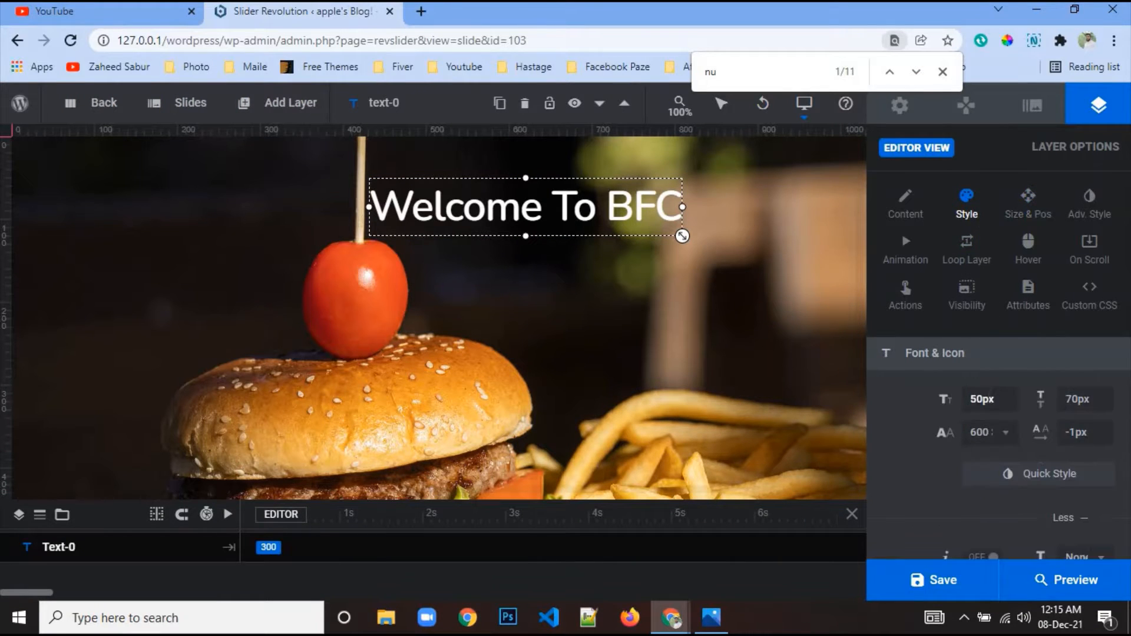
{"action": "double_click", "coordinate": [982, 399]}
{"action": "type", "text": "454"}
{"action": "key", "text": "Return"}
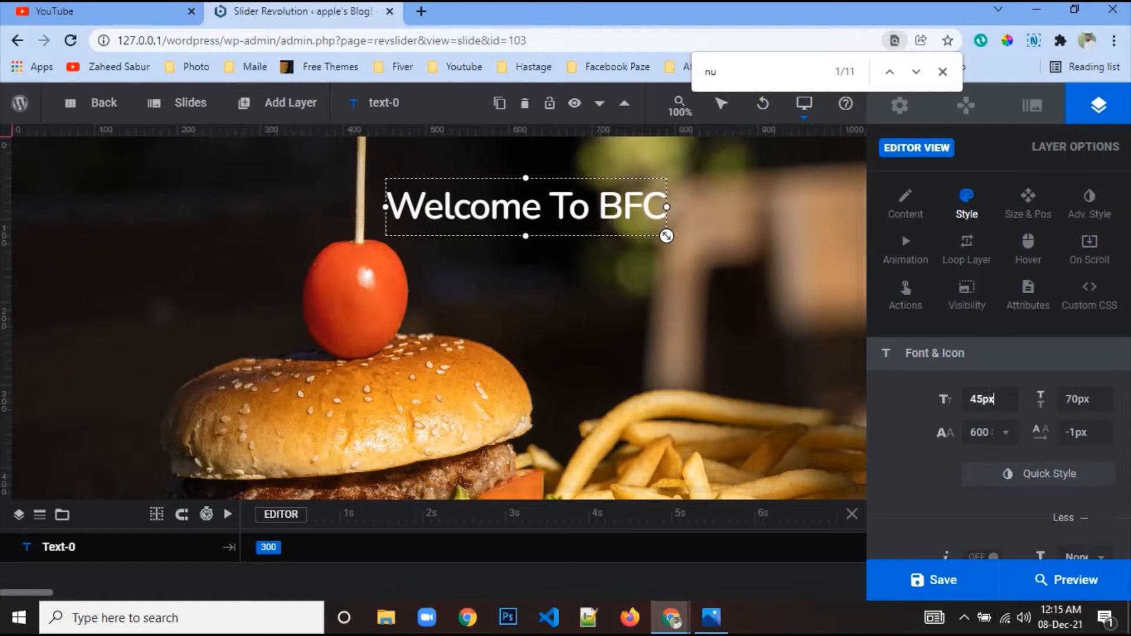
Check the reference design again and set the heading's font size to 40px.
{"action": "left_click", "coordinate": [1029, 209]}
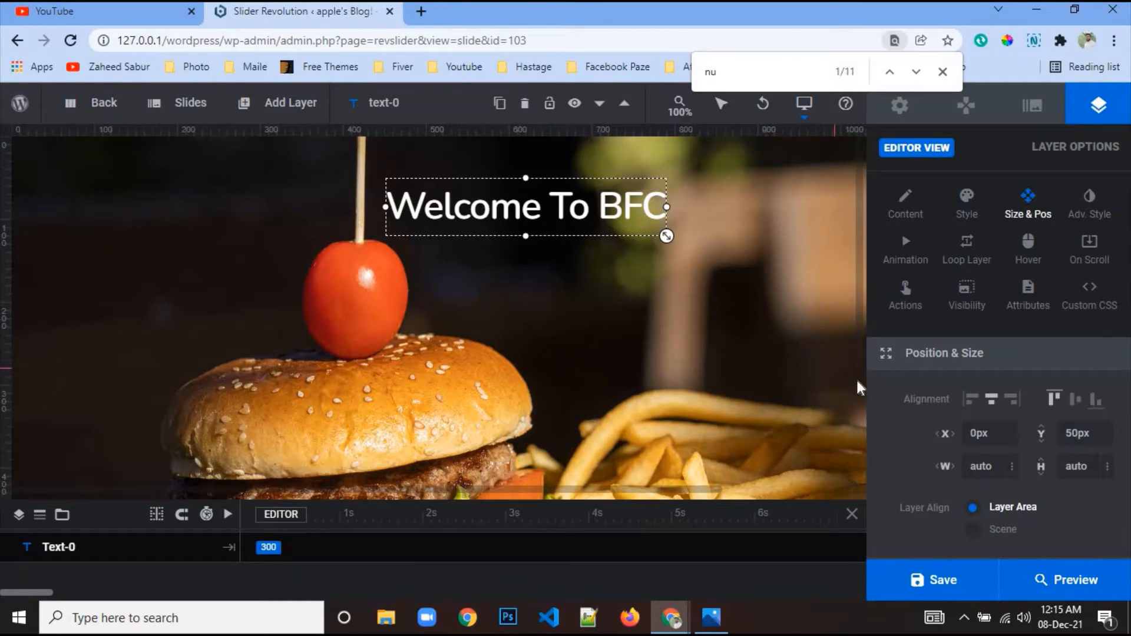
{"action": "left_click", "coordinate": [710, 617]}
{"action": "left_click", "coordinate": [710, 617]}
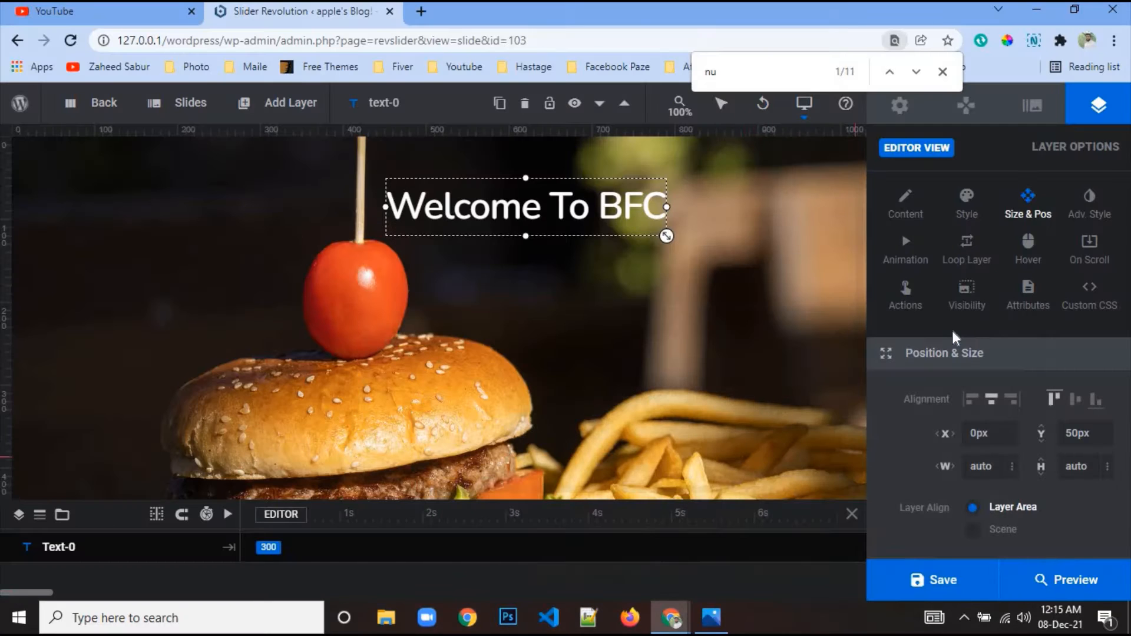
{"action": "left_click", "coordinate": [967, 205]}
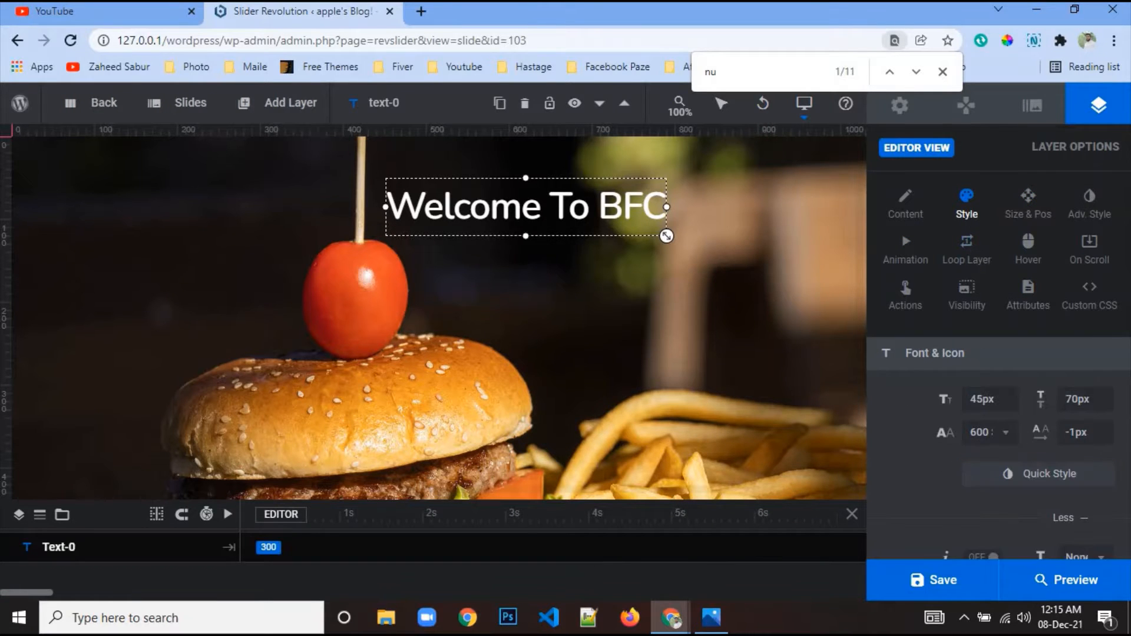
{"action": "double_click", "coordinate": [1002, 399]}
{"action": "type", "text": "40"}
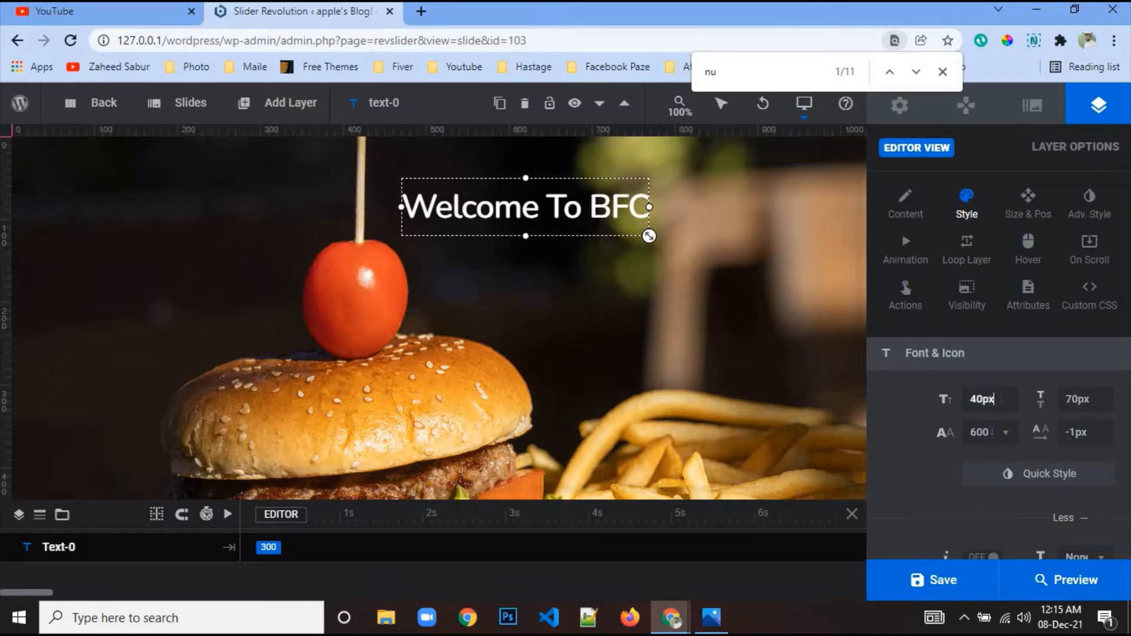
Consult the reference design, duplicate the welcome heading, and move one of the two text layers just below the other.
{"action": "left_click", "coordinate": [718, 625]}
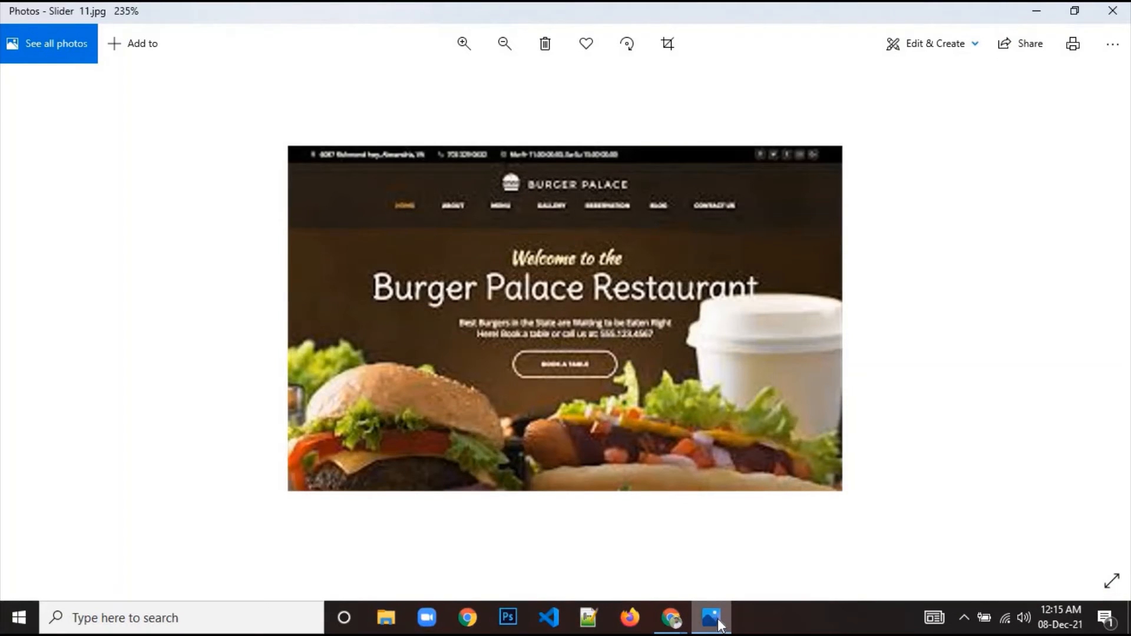
{"action": "left_click", "coordinate": [718, 623]}
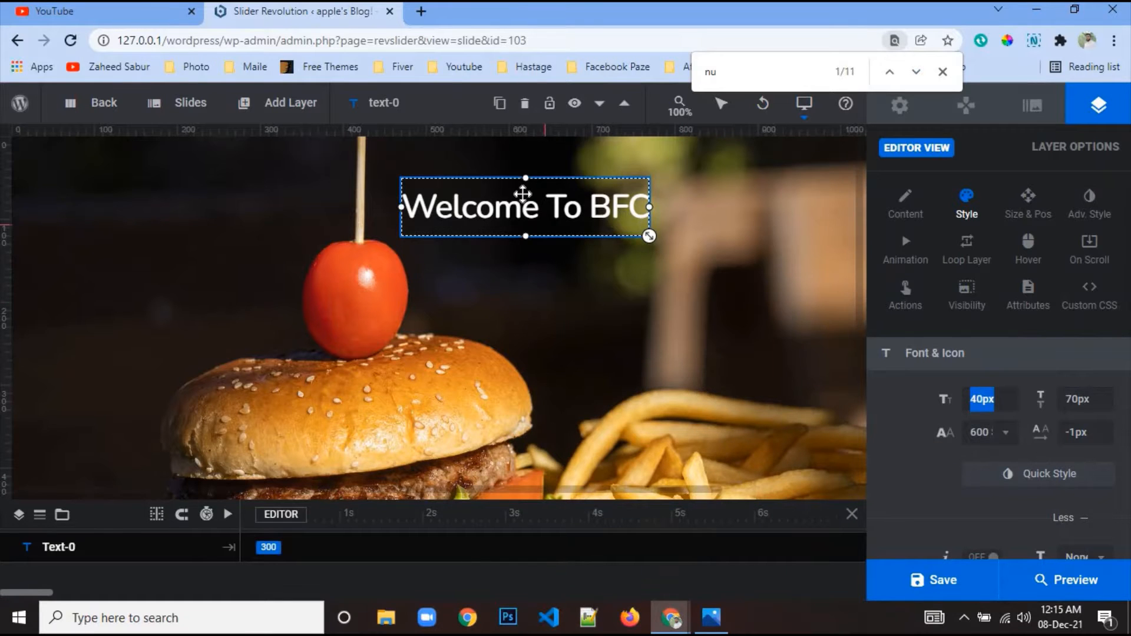
{"action": "right_click", "coordinate": [532, 203]}
{"action": "left_click", "coordinate": [592, 290]}
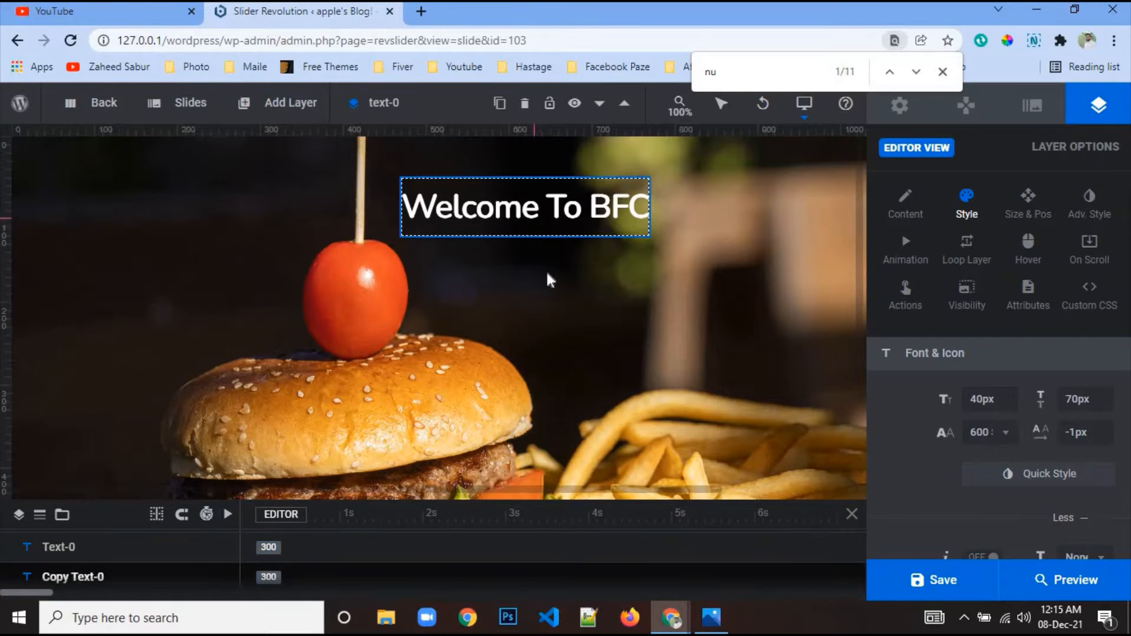
{"action": "left_click_drag", "start_coordinate": [522, 209], "coordinate": [549, 290]}
Replace the lower text layer's content with "burger place", consulting the reference design for the wording.
{"action": "left_click", "coordinate": [905, 203]}
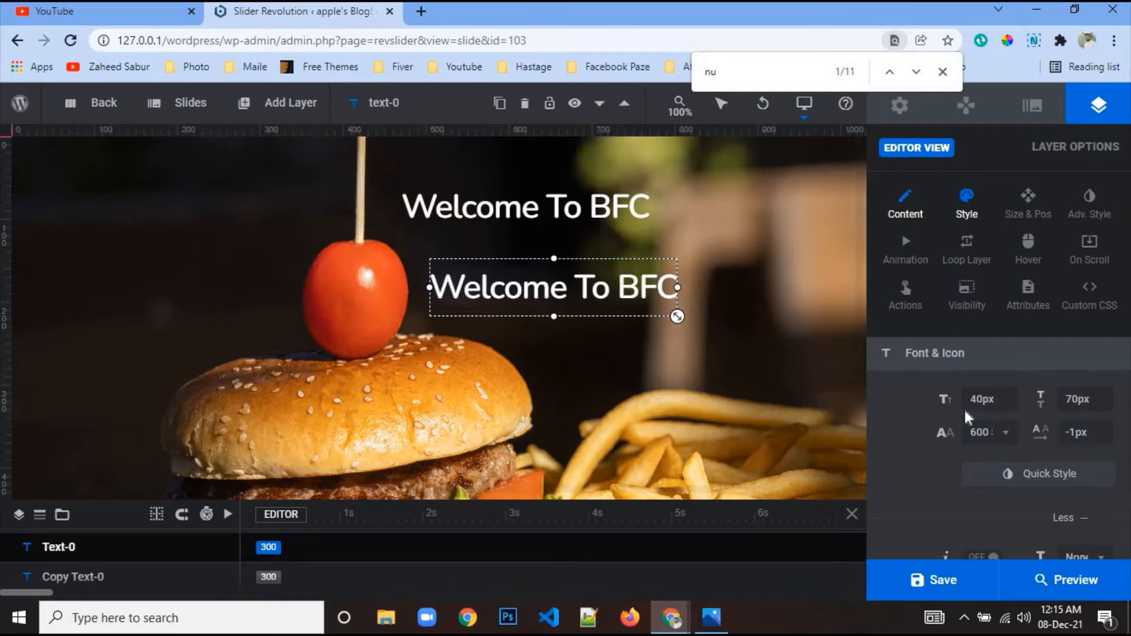
{"action": "triple_click", "coordinate": [964, 436]}
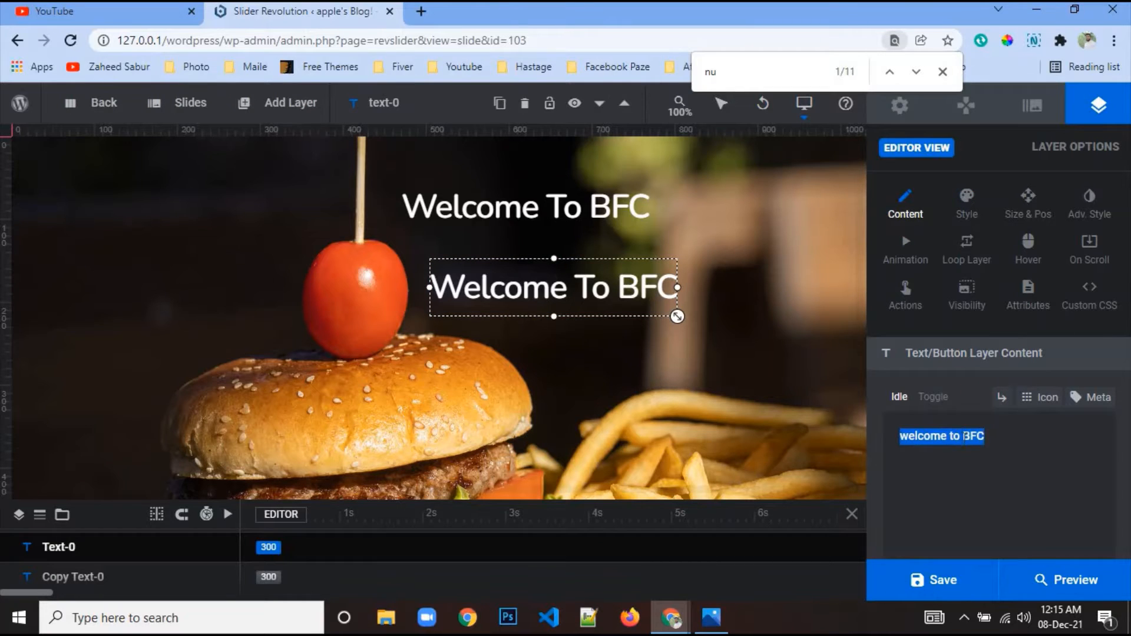
{"action": "type", "text": "bur"}
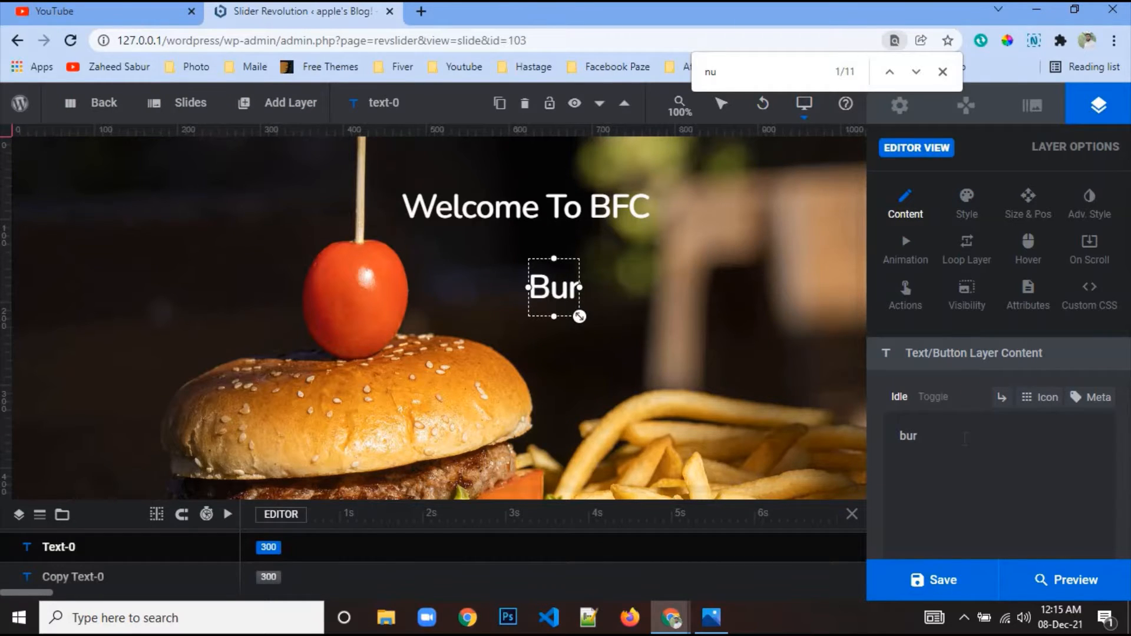
{"action": "type", "text": "ger"}
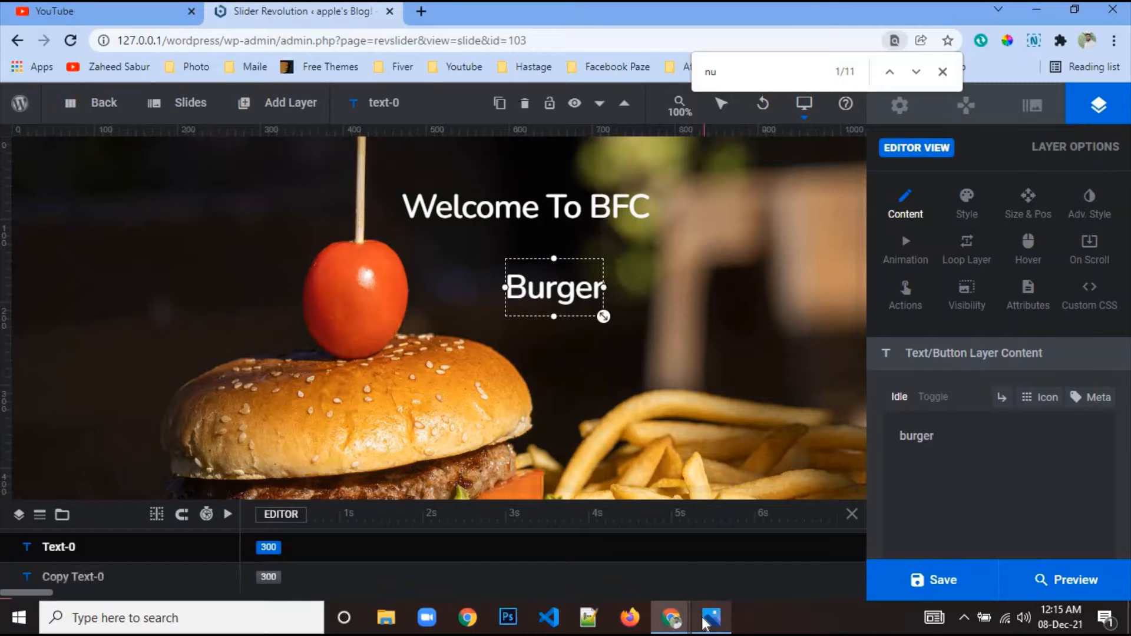
{"action": "left_click", "coordinate": [708, 619]}
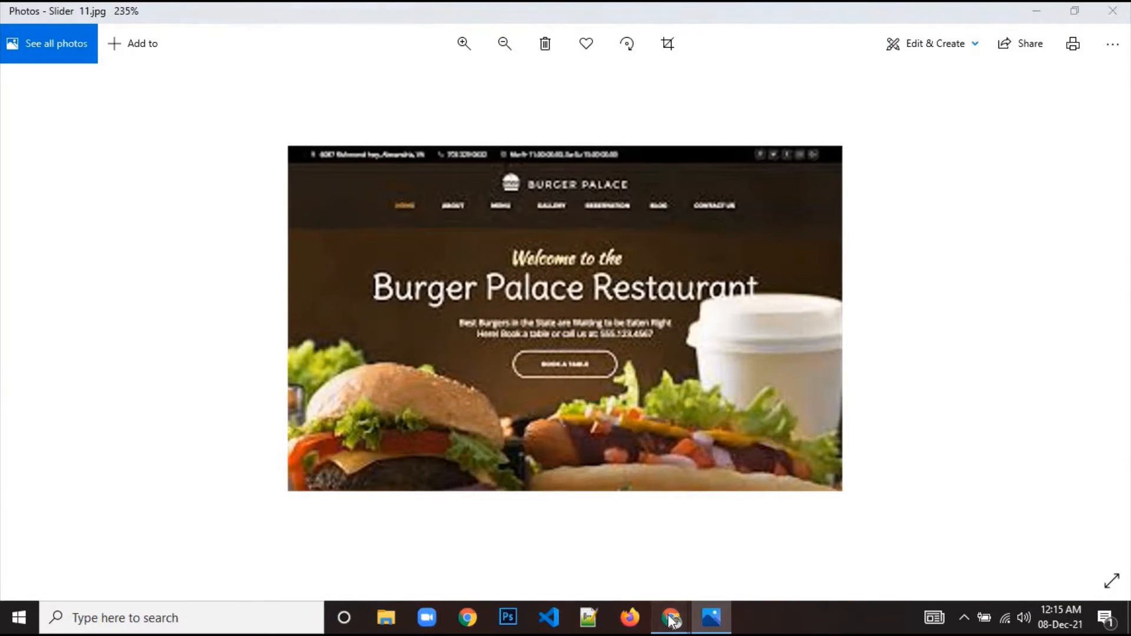
{"action": "mouse_move", "coordinate": [672, 617]}
{"action": "left_click", "coordinate": [761, 545]}
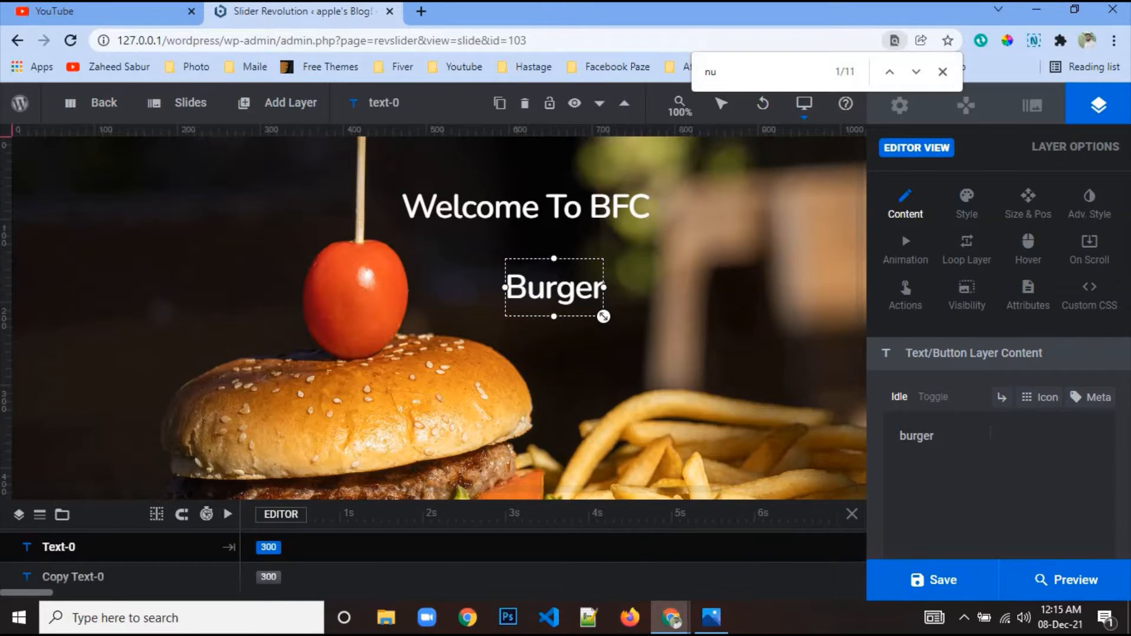
{"action": "left_click", "coordinate": [991, 433]}
{"action": "type", "text": "place"}
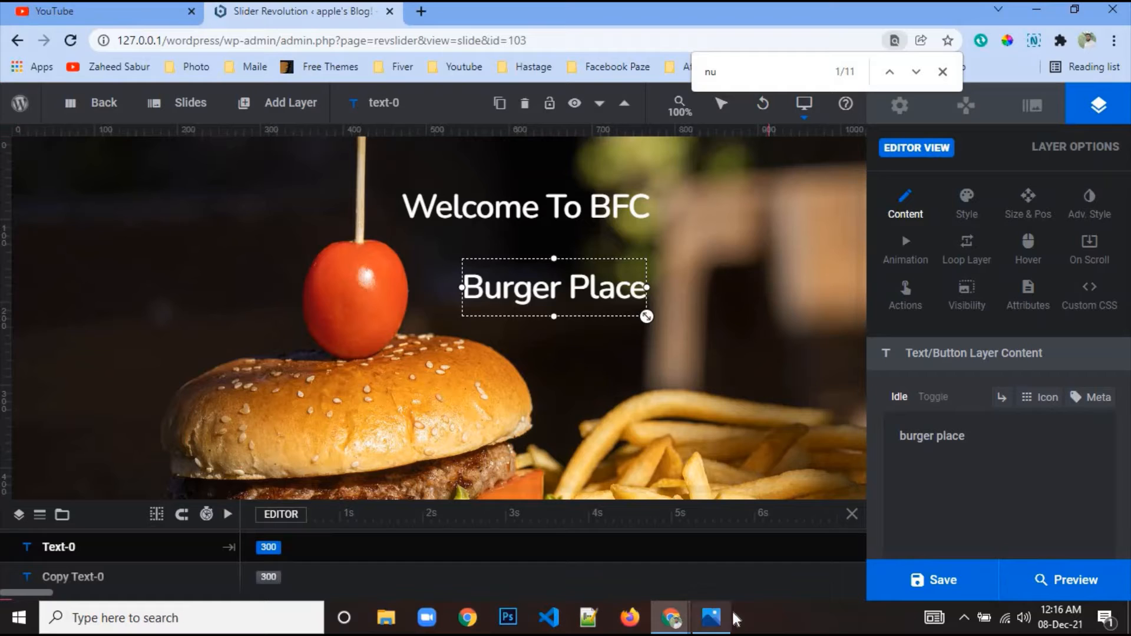
Extend the lower title's text to "burger place restaurant", checking the wording against the reference design.
{"action": "left_click", "coordinate": [712, 618]}
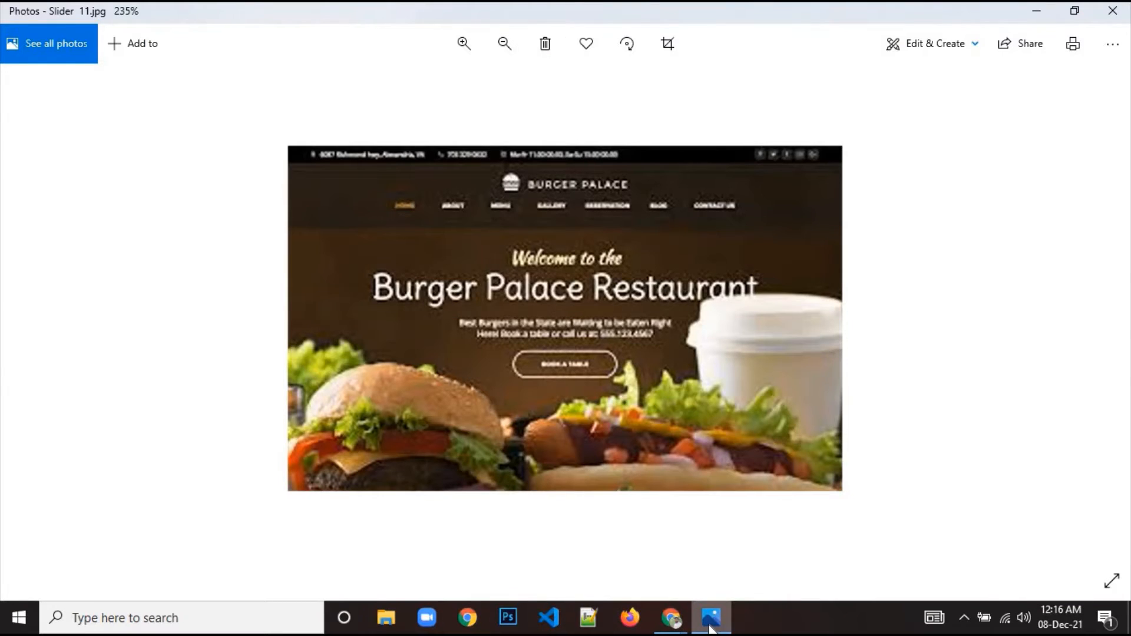
{"action": "mouse_move", "coordinate": [672, 619]}
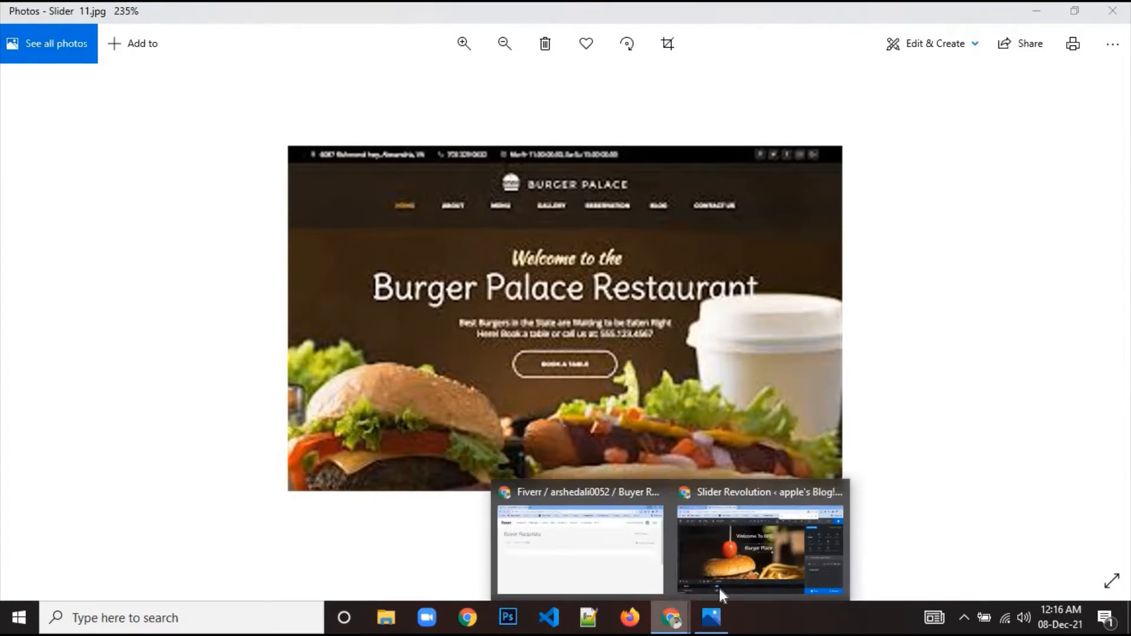
{"action": "left_click", "coordinate": [731, 571]}
{"action": "type", "text": "r"}
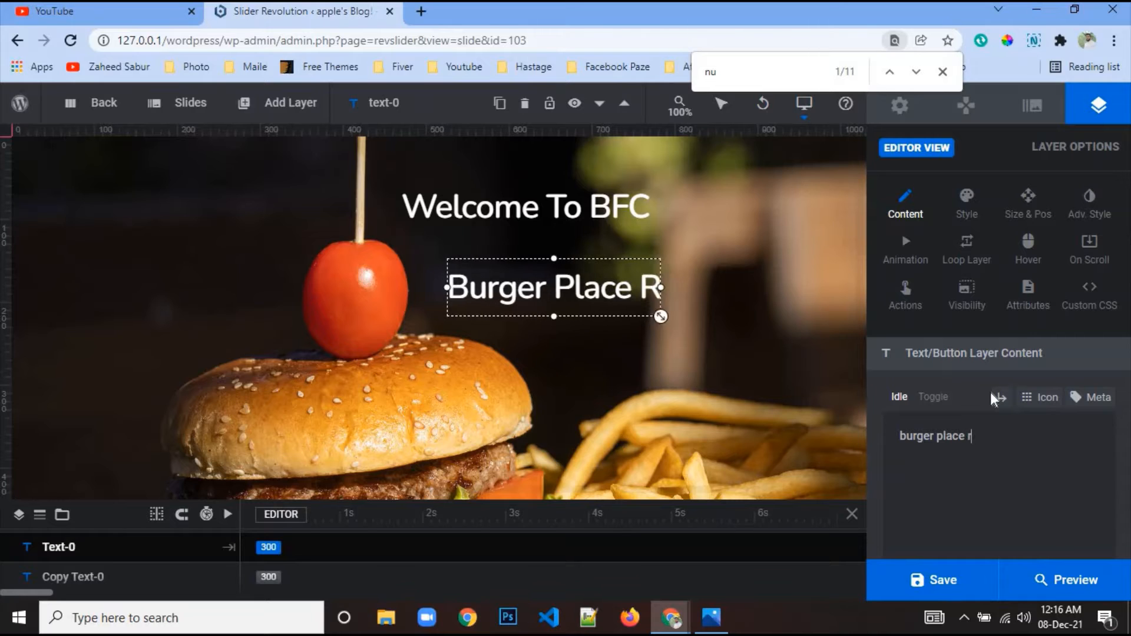
{"action": "type", "text": "estau"}
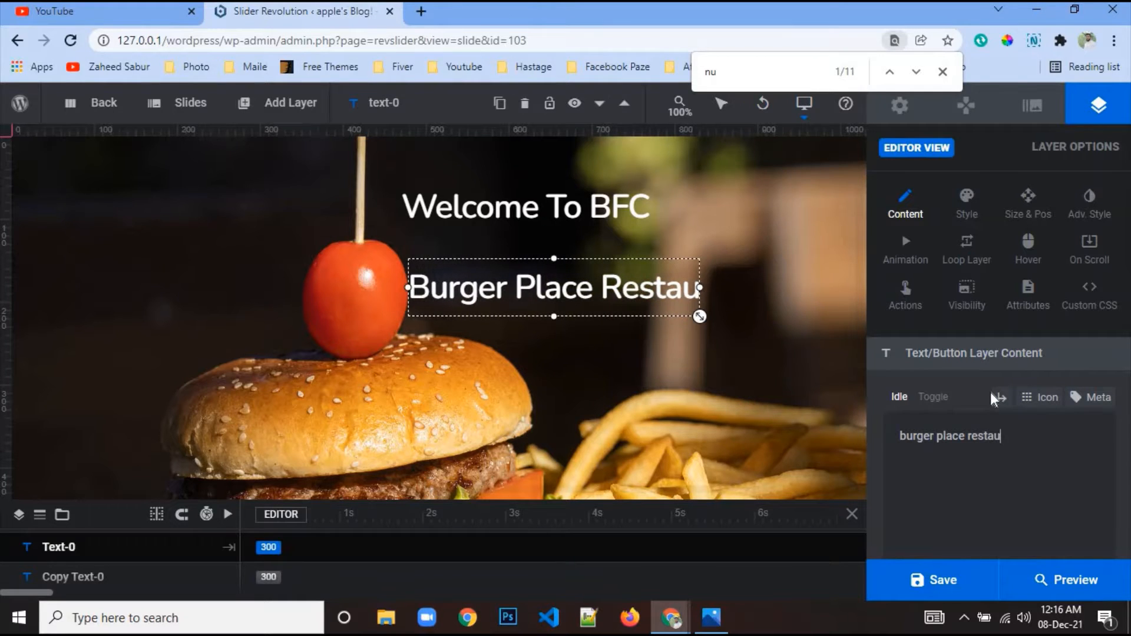
{"action": "left_click", "coordinate": [711, 619]}
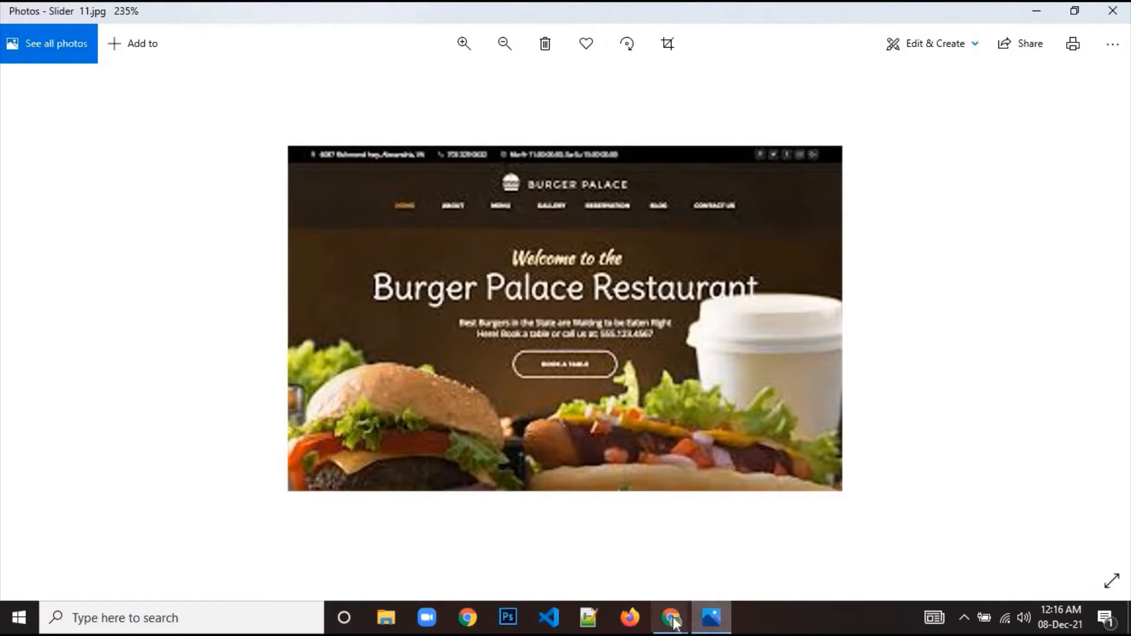
{"action": "mouse_move", "coordinate": [671, 618]}
{"action": "left_click", "coordinate": [824, 521]}
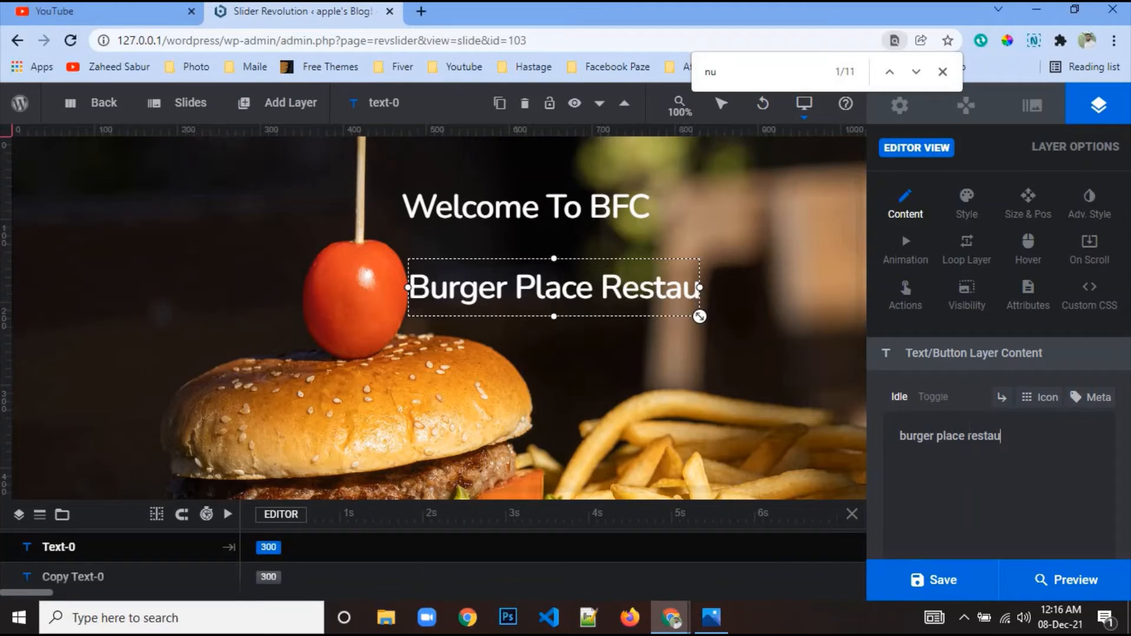
{"action": "type", "text": "rant"}
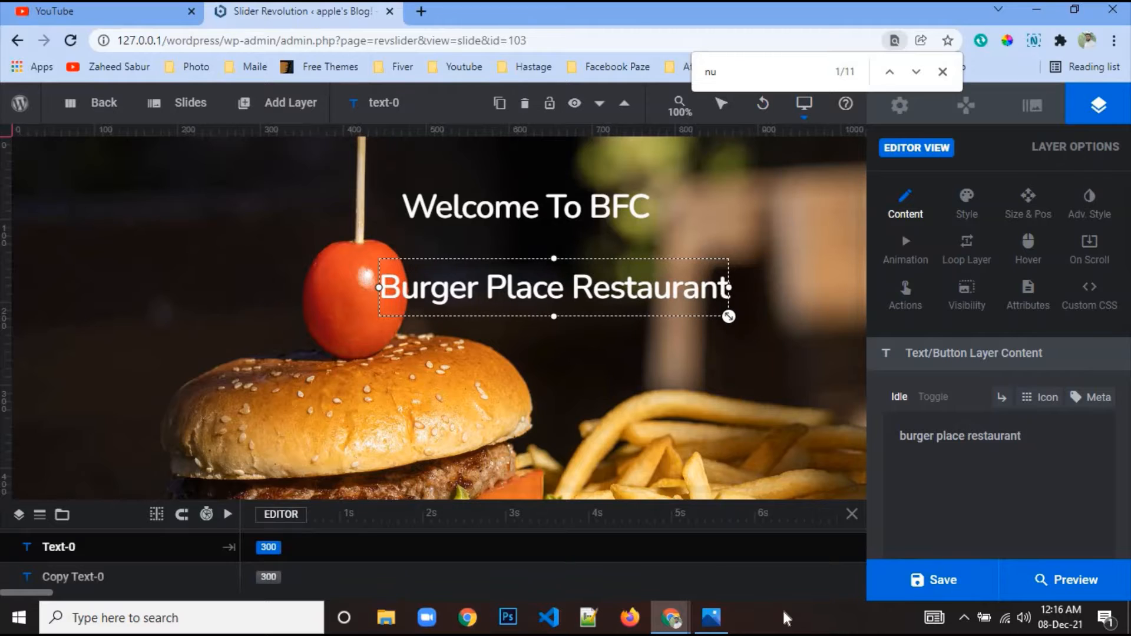
Compare the restaurant title with the reference design and set its font weight to 700.
{"action": "left_click", "coordinate": [720, 618]}
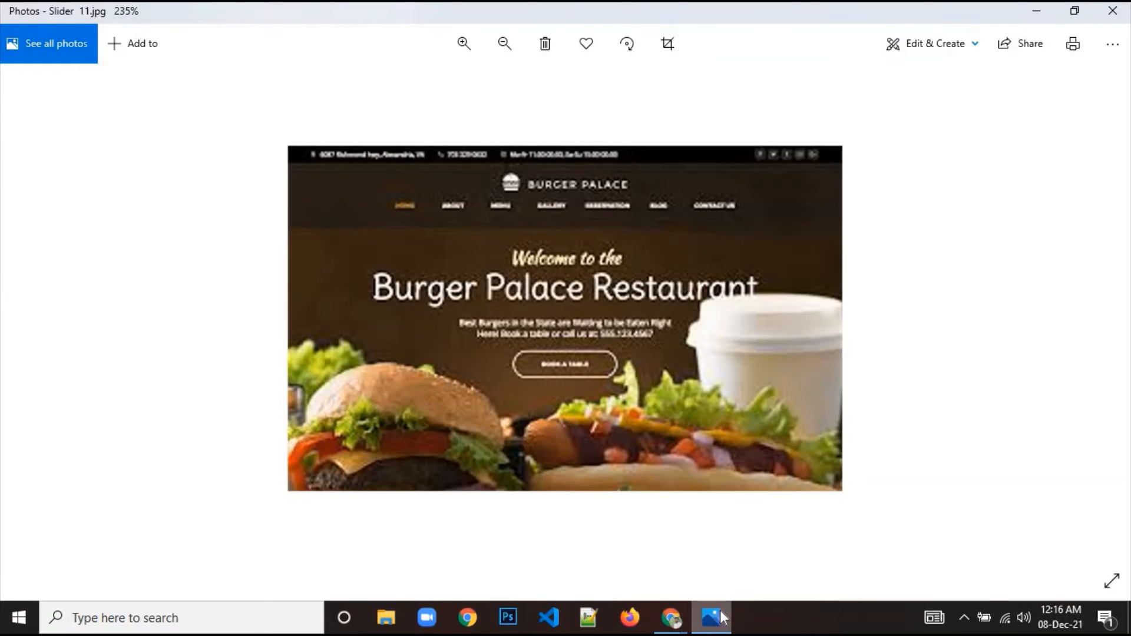
{"action": "left_click", "coordinate": [728, 619]}
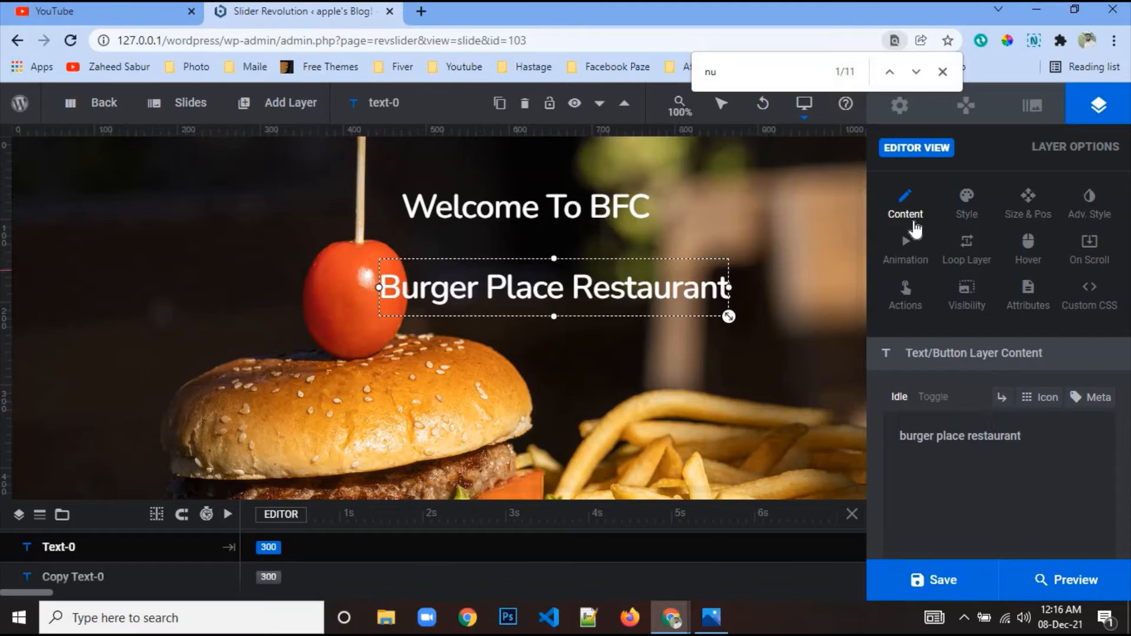
{"action": "left_click", "coordinate": [965, 213]}
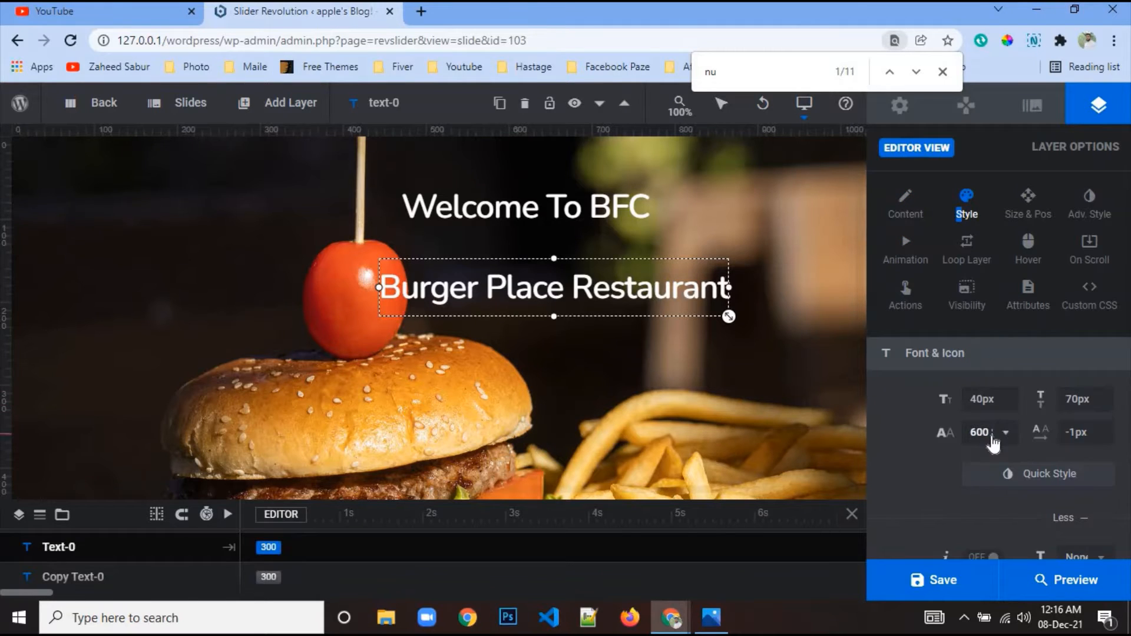
{"action": "left_click", "coordinate": [996, 433]}
{"action": "left_click", "coordinate": [996, 358]}
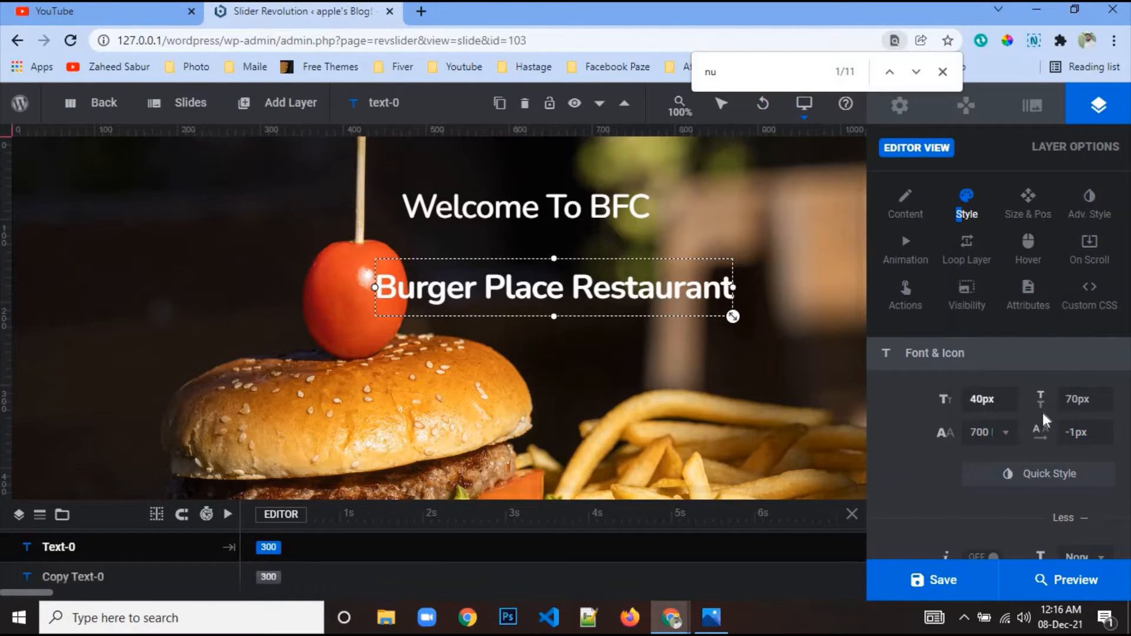
Try a font size of 50px on the restaurant title and settle on 70px.
{"action": "left_click", "coordinate": [982, 399]}
{"action": "type", "text": "50"}
{"action": "key", "text": "Return"}
{"action": "left_click", "coordinate": [993, 399]}
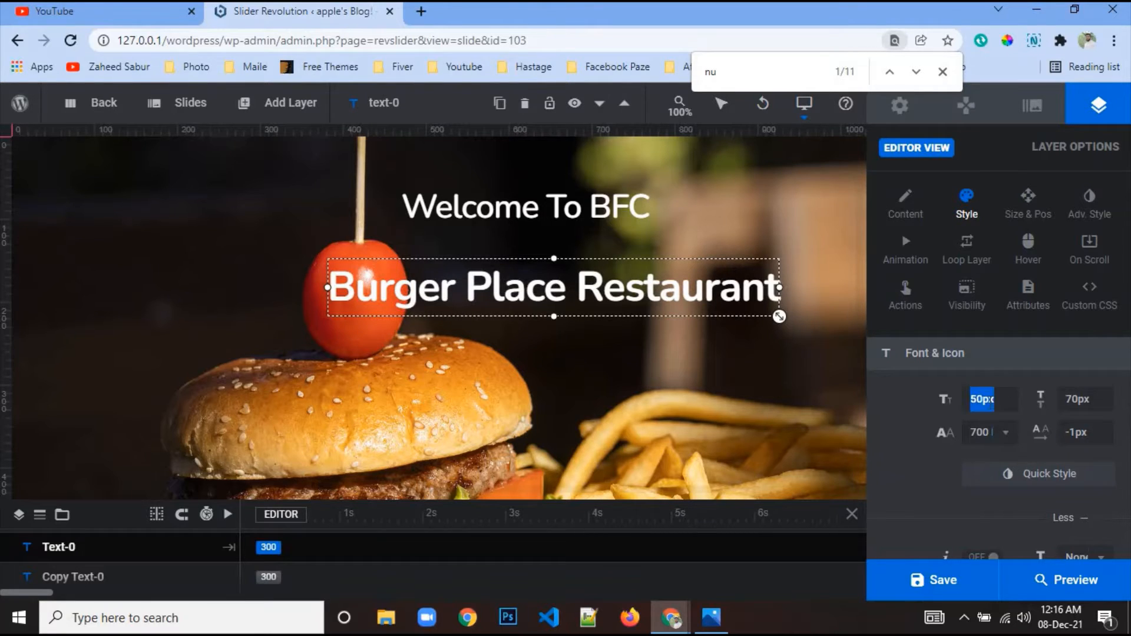
{"action": "type", "text": "70"}
{"action": "key", "text": "Return"}
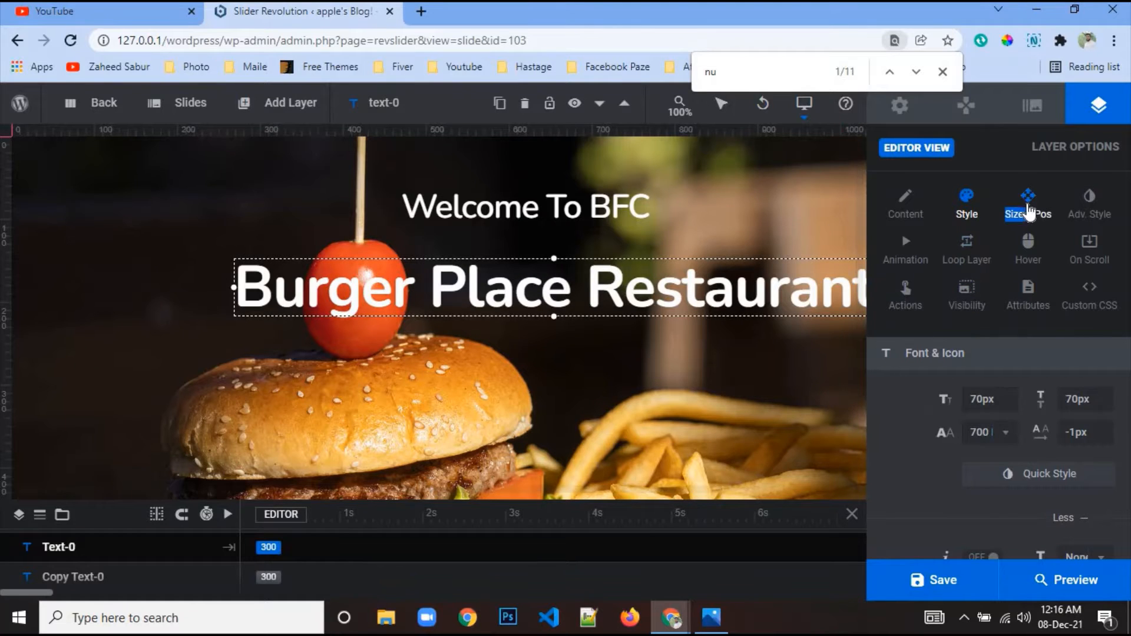
Centre the restaurant title horizontally in the layer area and move it up to Y 129px, closer beneath the welcome heading.
{"action": "double_click", "coordinate": [1018, 211]}
{"action": "left_click", "coordinate": [978, 405]}
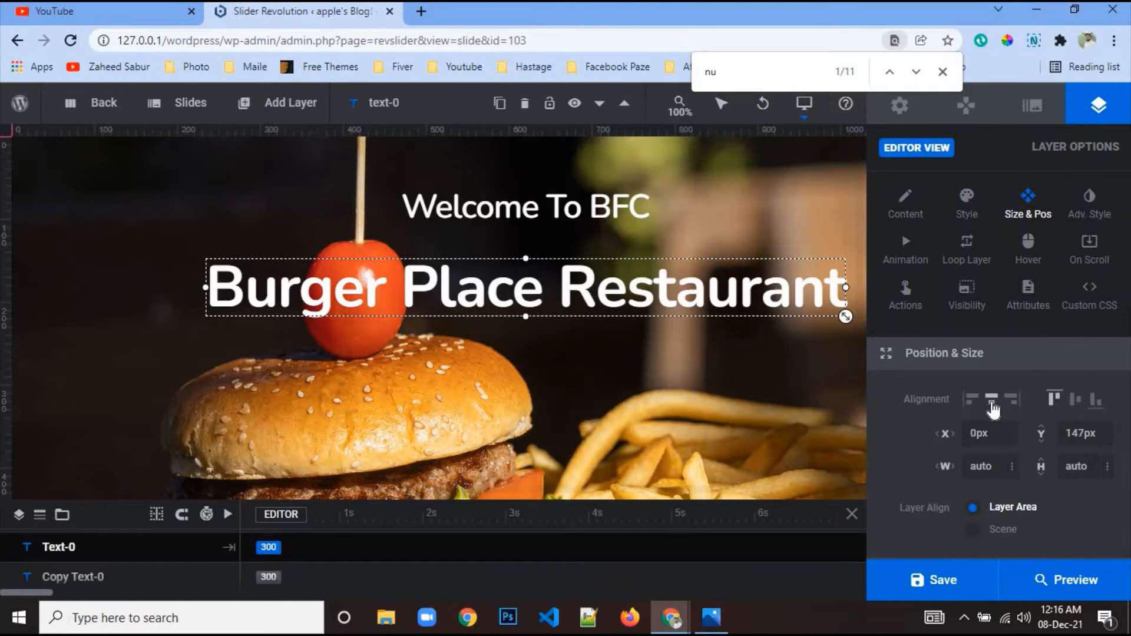
{"action": "left_click", "coordinate": [722, 624]}
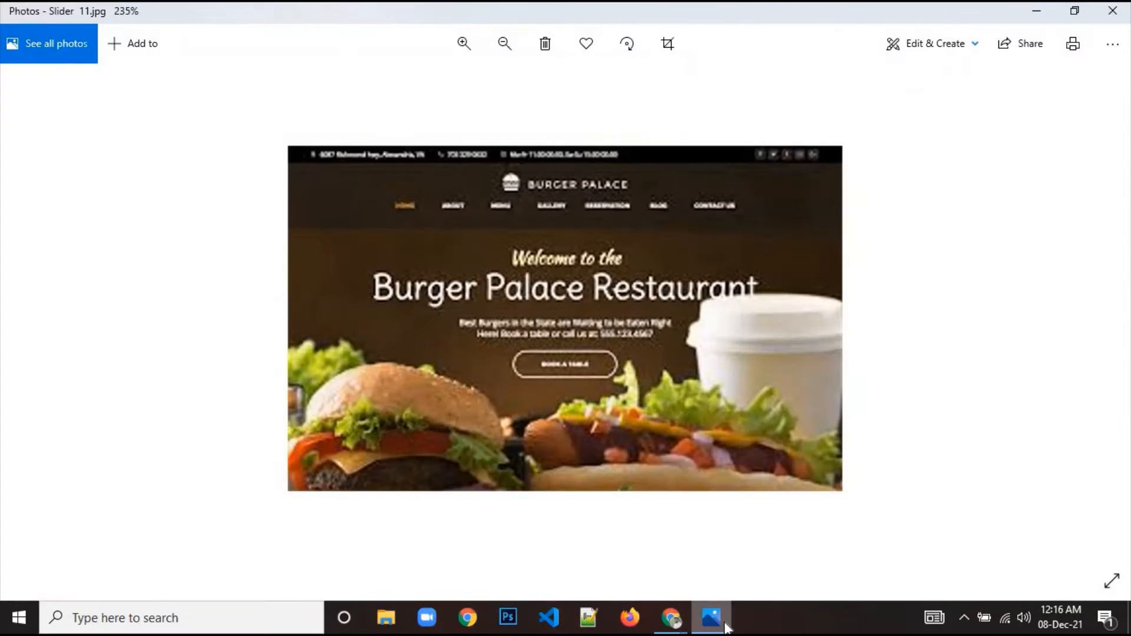
{"action": "left_click", "coordinate": [725, 626]}
{"action": "left_click_drag", "start_coordinate": [565, 281], "coordinate": [567, 267]}
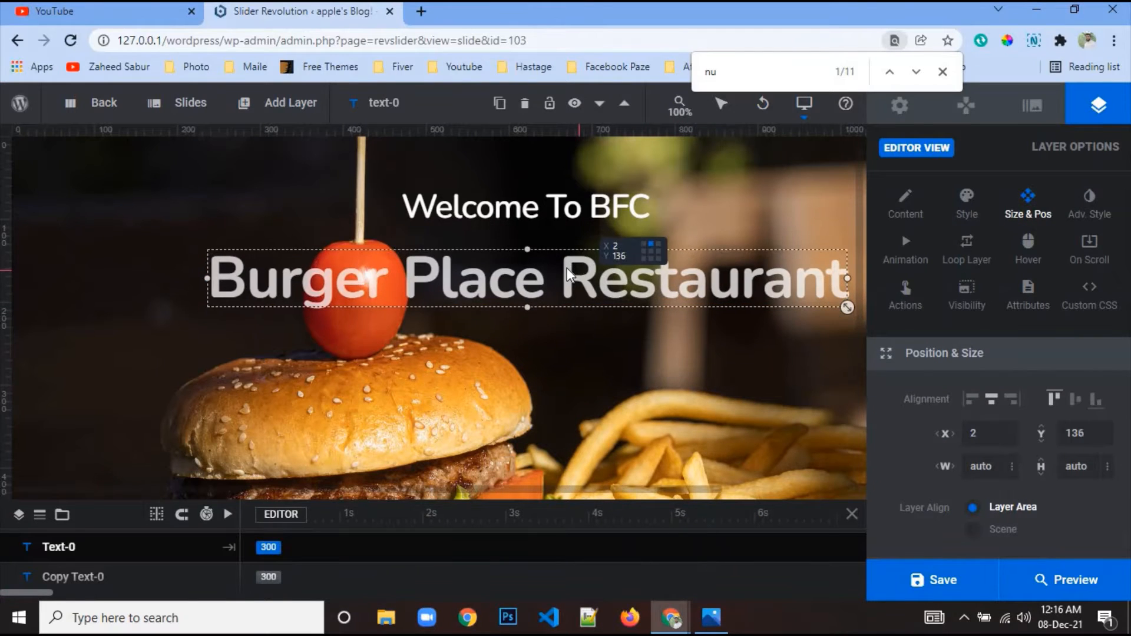
{"action": "left_click", "coordinate": [972, 400]}
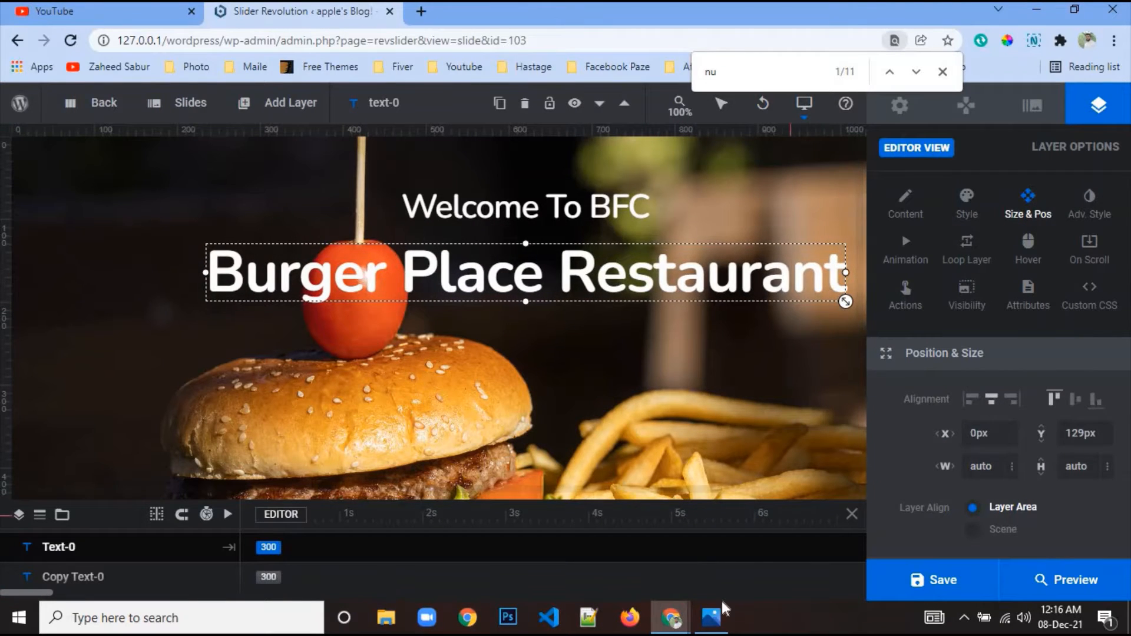
Check the reference design for the paragraph below the title and add a Quick Style Content text layer.
{"action": "left_click", "coordinate": [721, 623]}
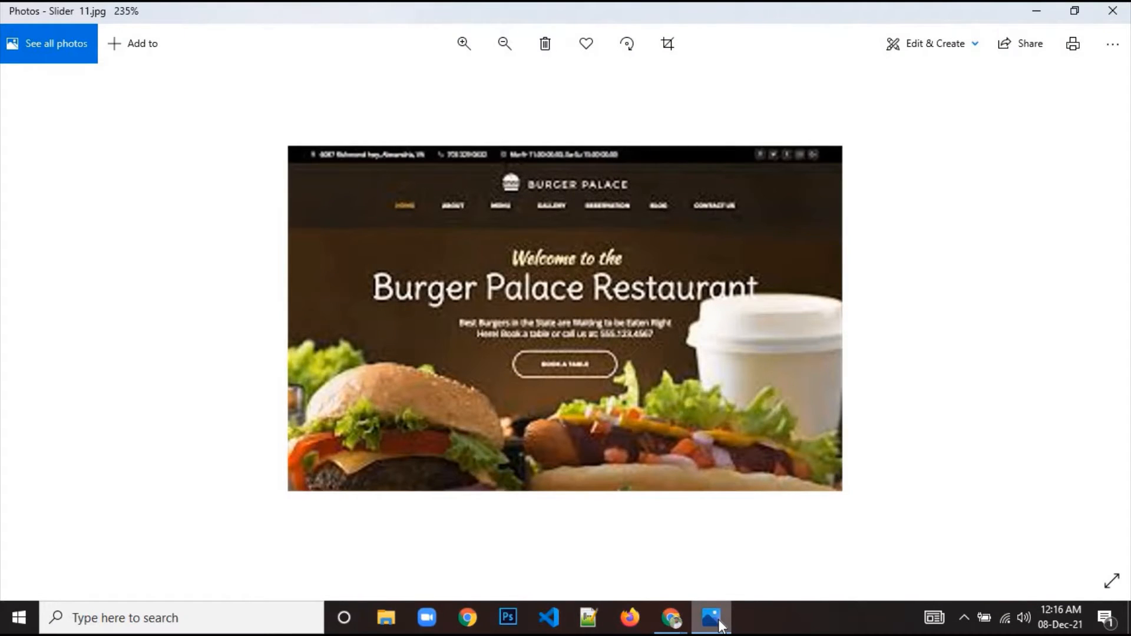
{"action": "left_click", "coordinate": [721, 623]}
{"action": "mouse_move", "coordinate": [277, 103]}
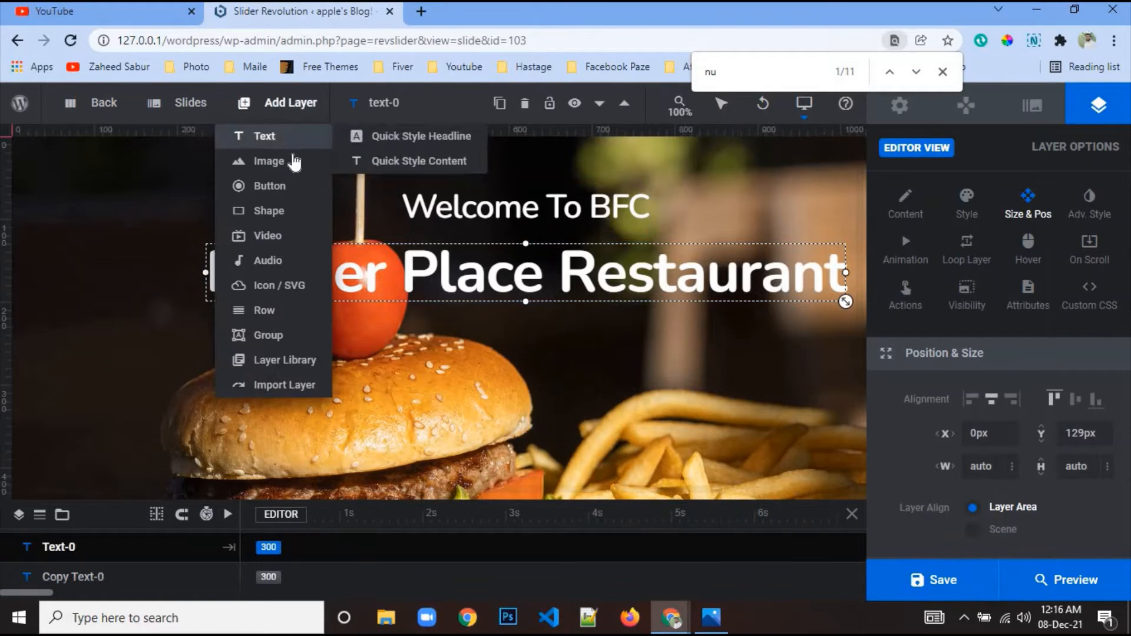
{"action": "mouse_move", "coordinate": [268, 137]}
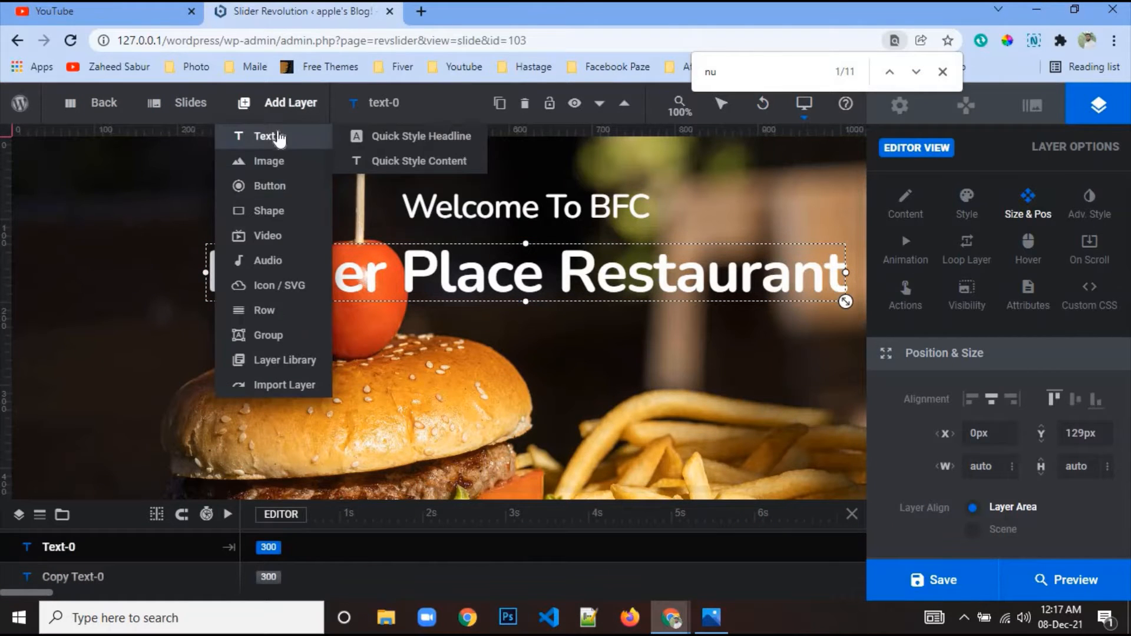
{"action": "left_click", "coordinate": [407, 161]}
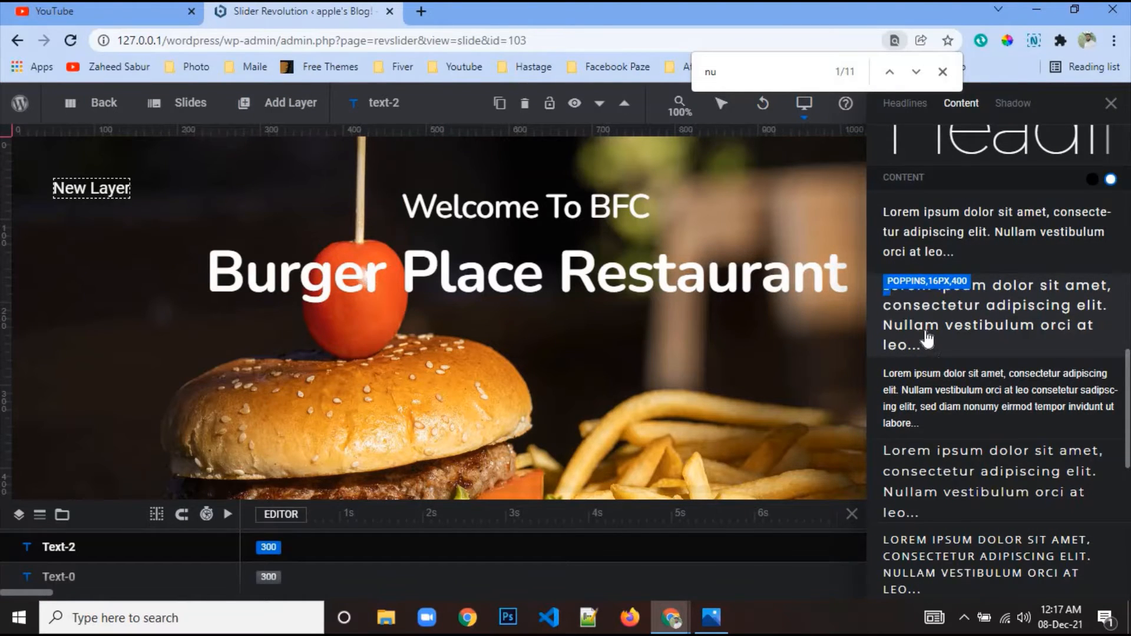
Apply the Poppins 16px 400 content style to the new layer and copy that style's lorem ipsum sample text.
{"action": "triple_click", "coordinate": [928, 341]}
{"action": "right_click", "coordinate": [930, 343]}
{"action": "left_click", "coordinate": [861, 356]}
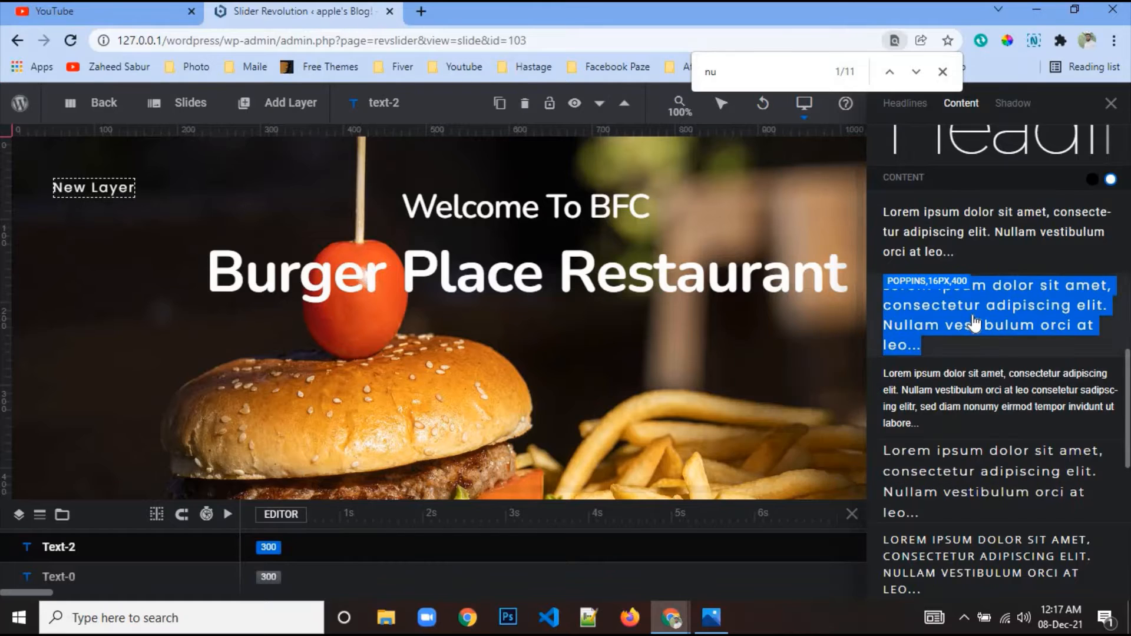
{"action": "left_click", "coordinate": [625, 311]}
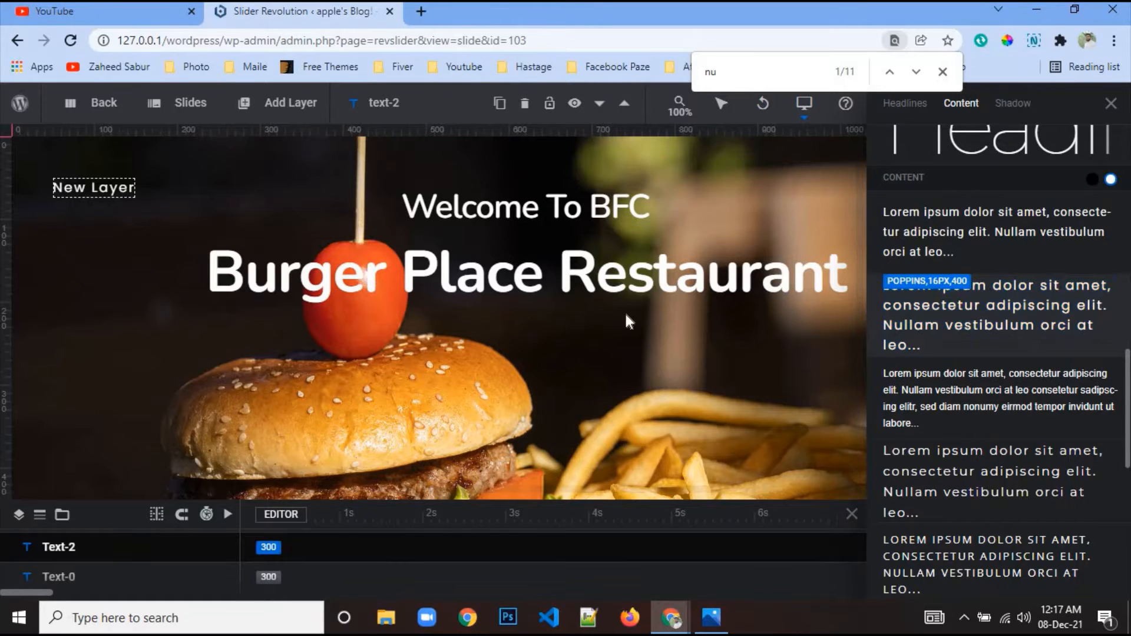
{"action": "left_click", "coordinate": [1110, 103]}
Replace the new layer's placeholder content with the copied sample text and add line breaks after "ipsum" and "consectetur".
{"action": "left_click", "coordinate": [898, 206]}
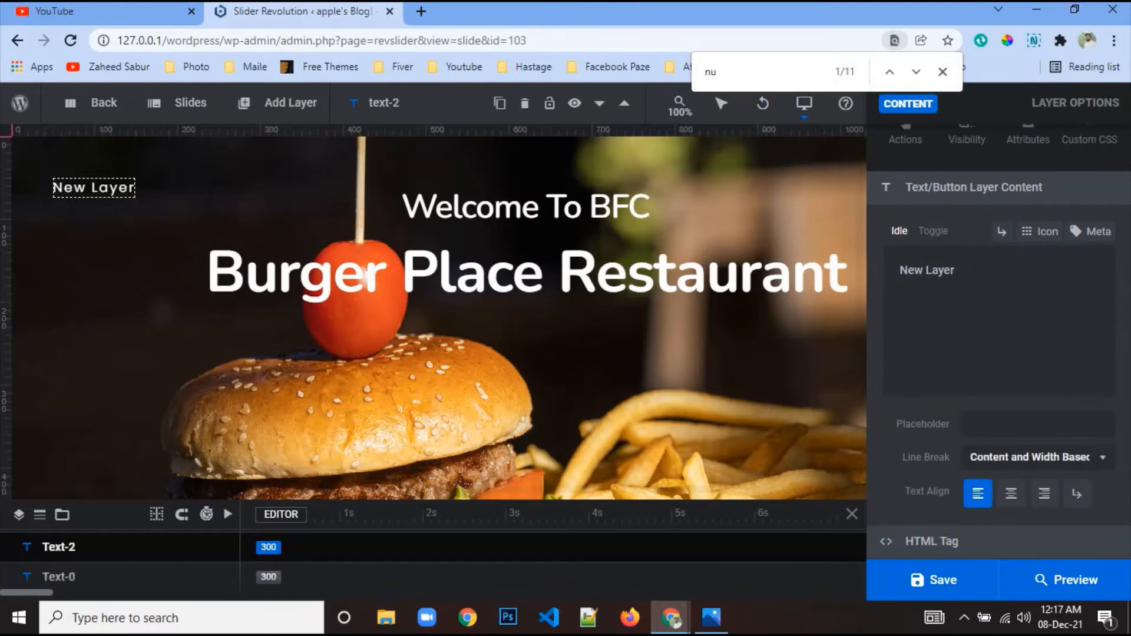
{"action": "left_click_drag", "start_coordinate": [955, 269], "coordinate": [900, 270]}
{"action": "right_click", "coordinate": [900, 268]}
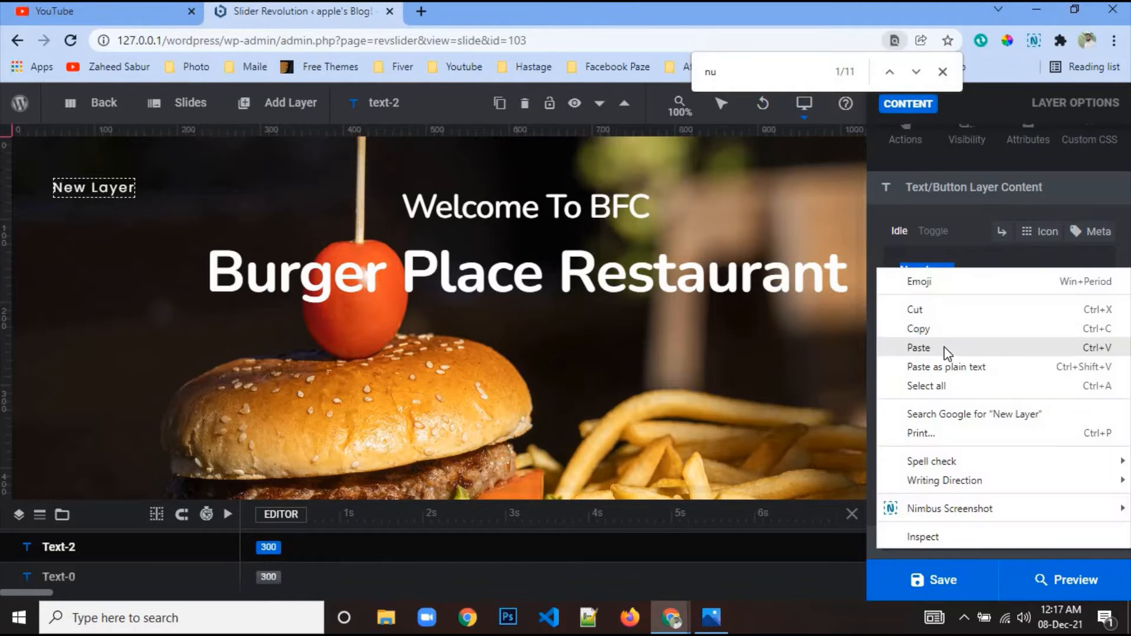
{"action": "left_click", "coordinate": [919, 348]}
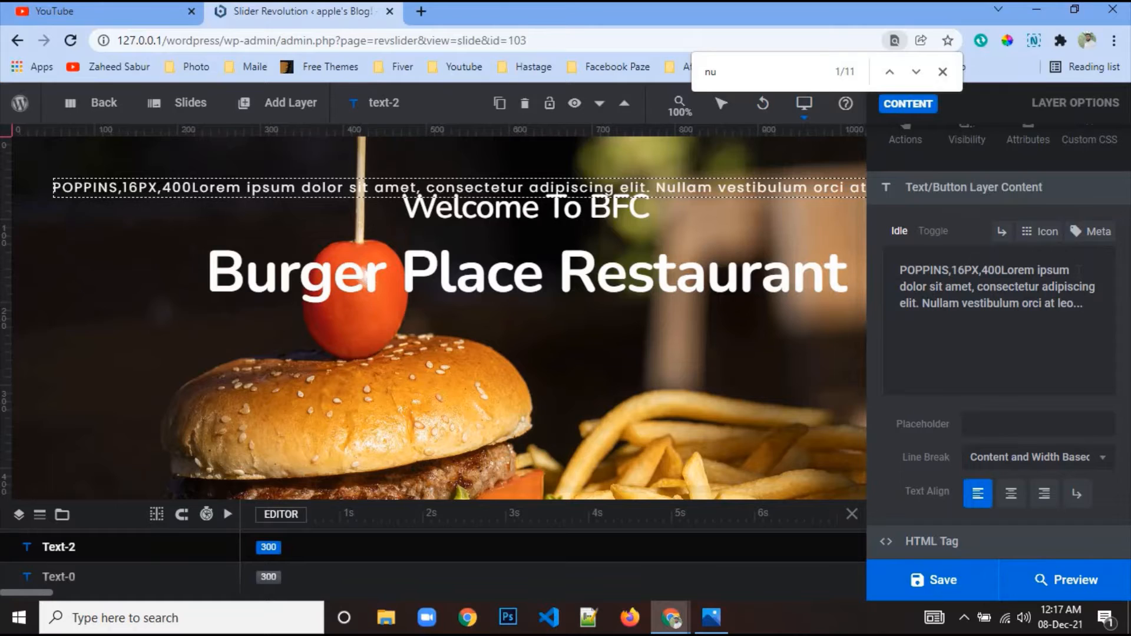
{"action": "key", "text": "Return"}
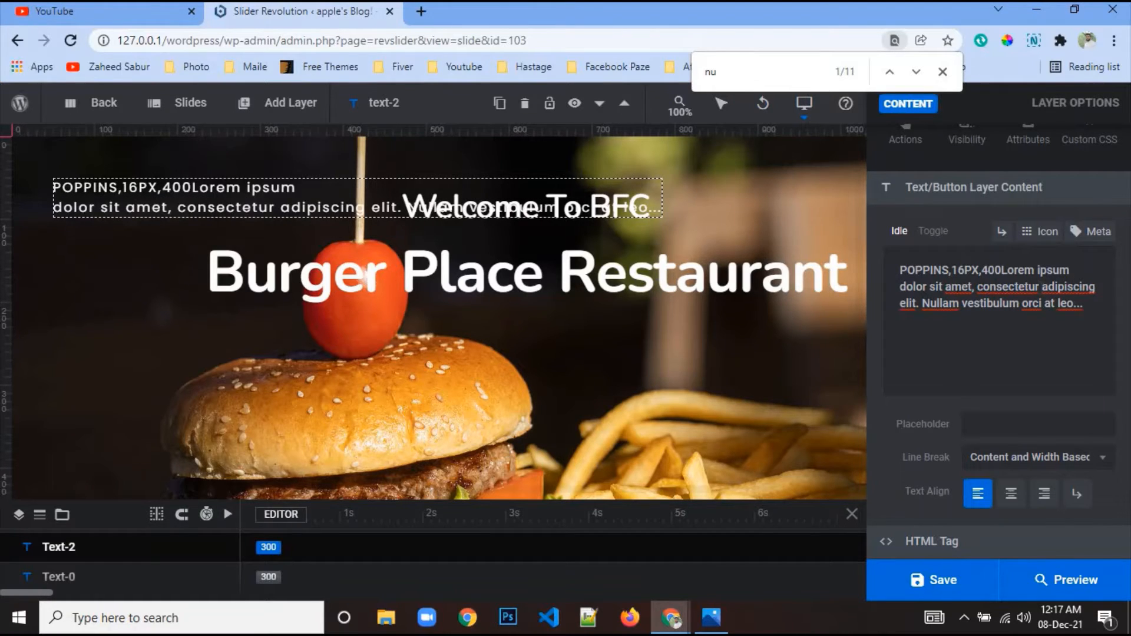
{"action": "key", "text": "Return"}
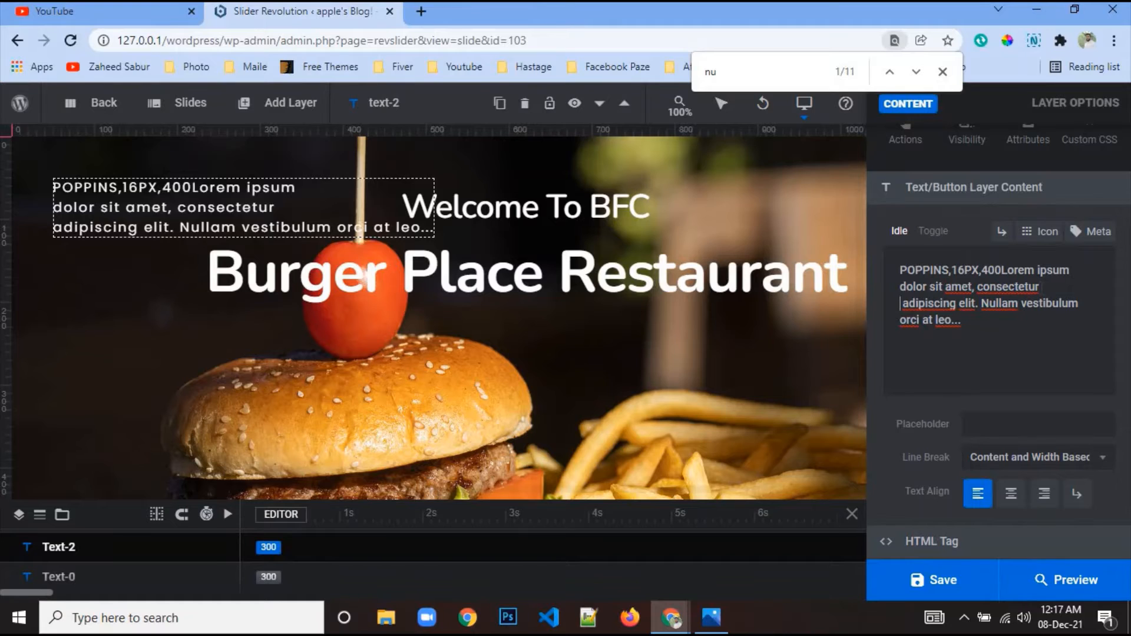
Cut the paragraph text off after "consect" on the second line and centre-align the text.
{"action": "left_click_drag", "start_coordinate": [1019, 286], "coordinate": [1056, 345]}
{"action": "key", "text": "BackSpace"}
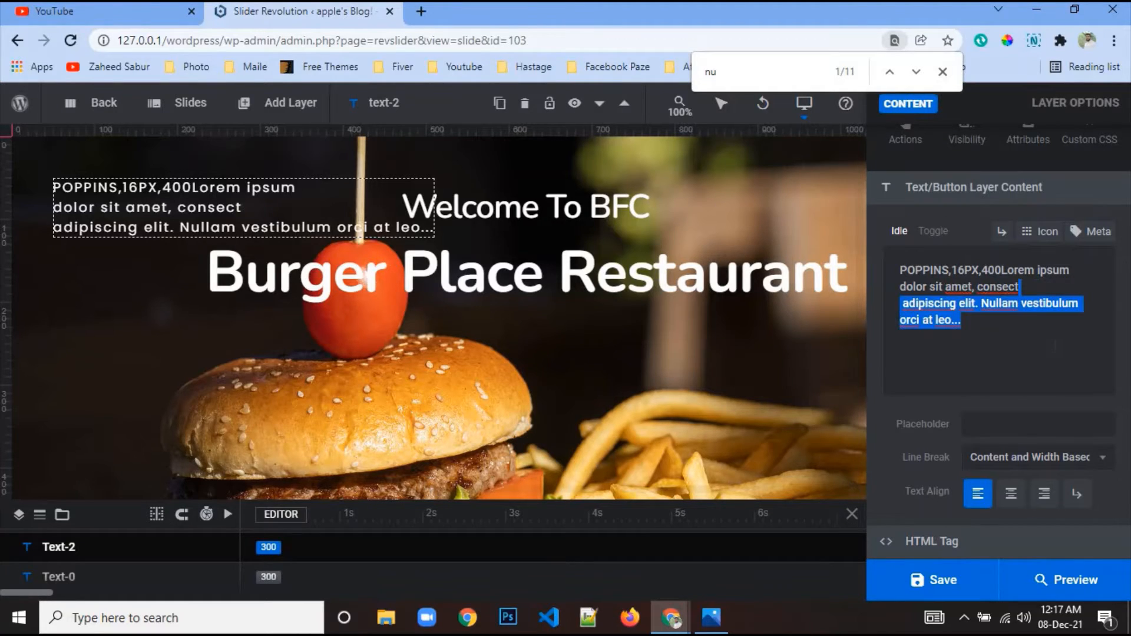
{"action": "key", "text": "BackSpace"}
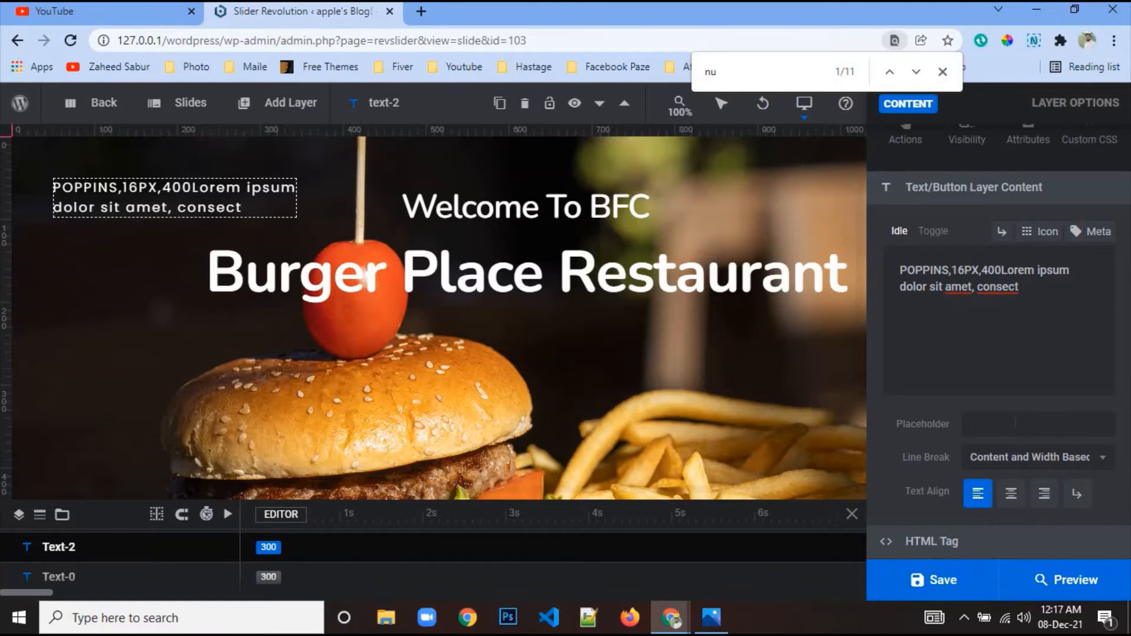
{"action": "left_click", "coordinate": [1011, 495]}
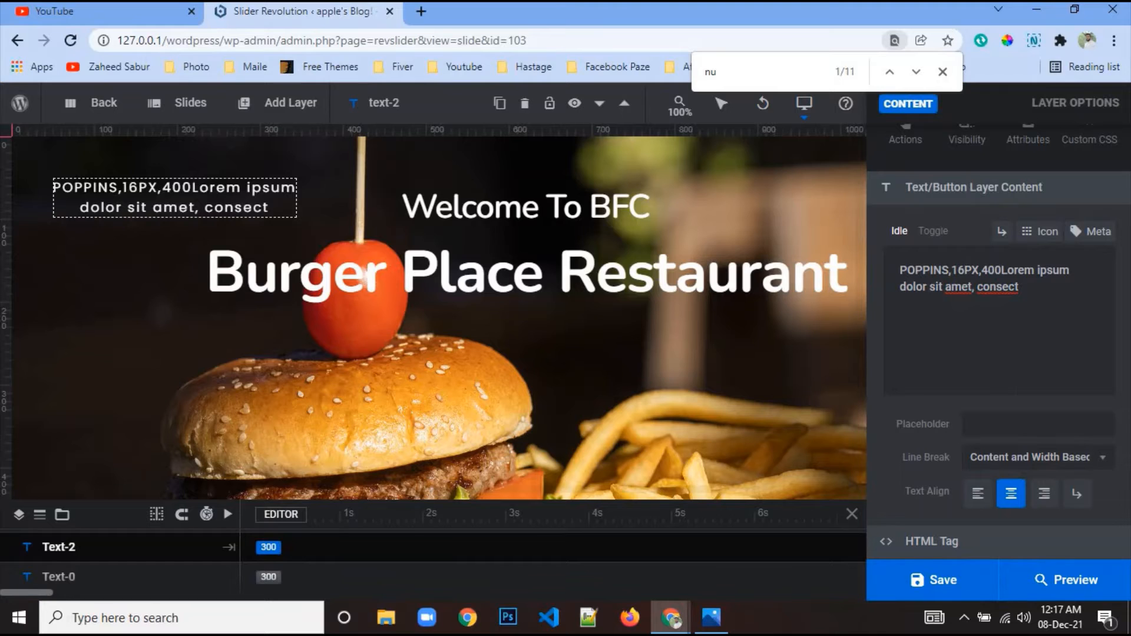
Move the paragraph beneath the restaurant title to about X 477, Y 215 and compare it with the reference design.
{"action": "left_click_drag", "start_coordinate": [164, 186], "coordinate": [519, 330]}
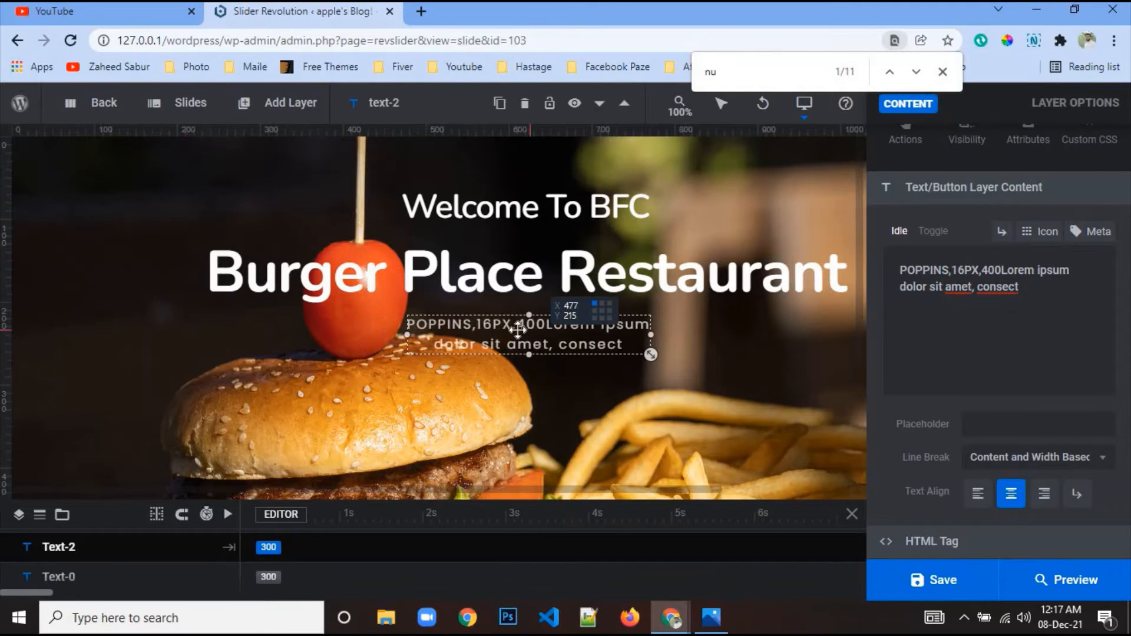
{"action": "left_click", "coordinate": [719, 628]}
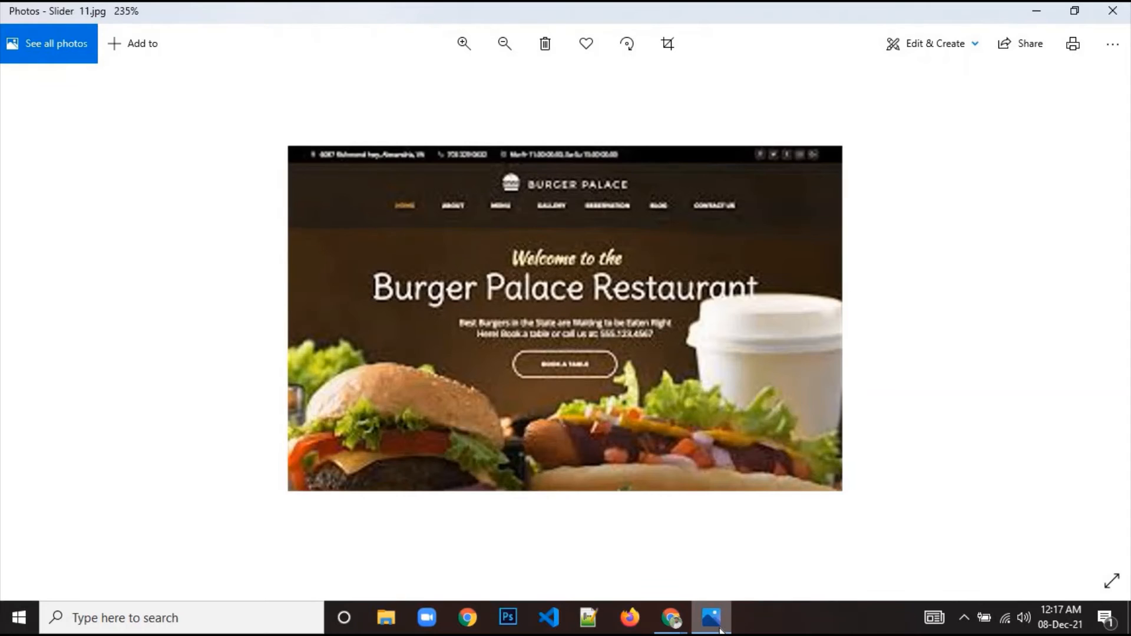
{"action": "left_click", "coordinate": [720, 628]}
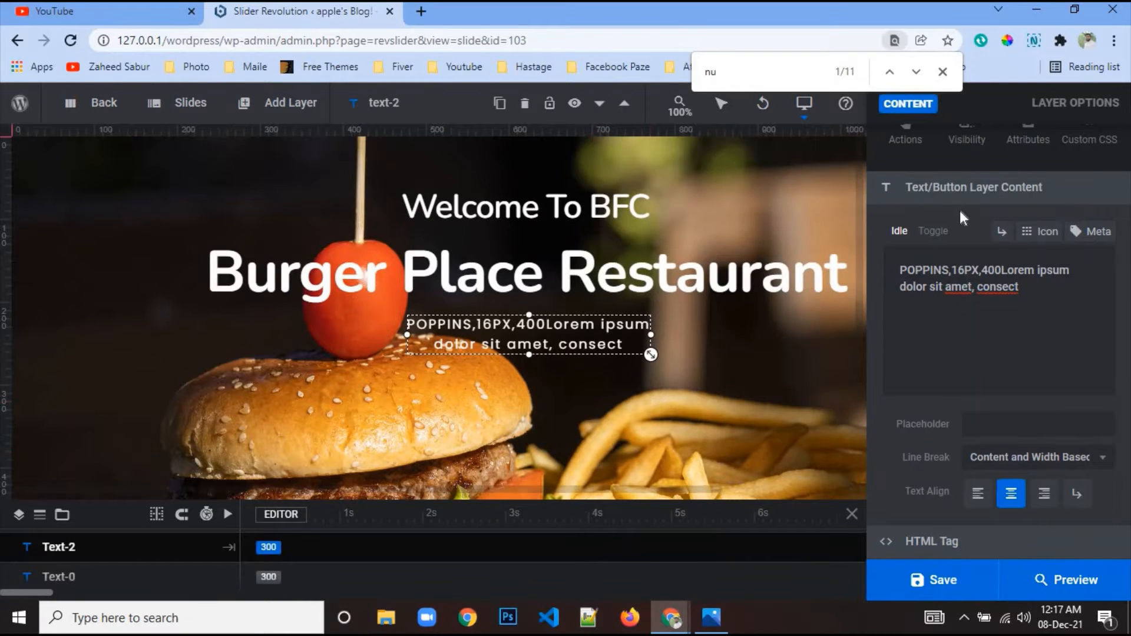
Set the paragraph's font size to 20px and its font weight to 500 Medium.
{"action": "scroll", "coordinate": [987, 273], "scroll_direction": "up", "scroll_amount": 3}
{"action": "left_click", "coordinate": [966, 200]}
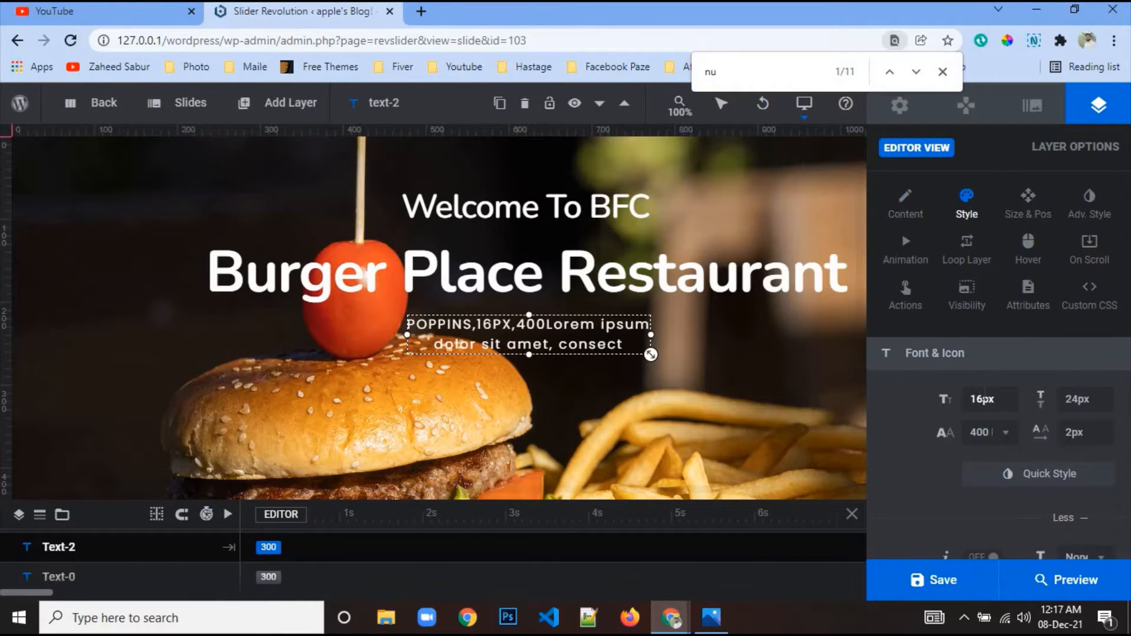
{"action": "double_click", "coordinate": [982, 400]}
{"action": "type", "text": "20"}
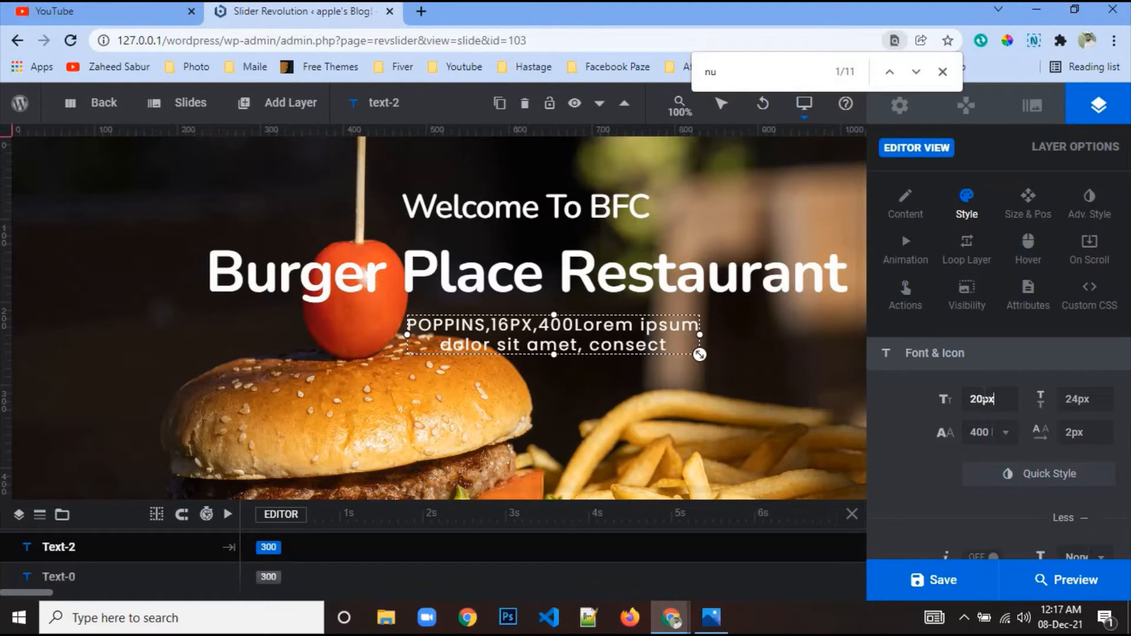
{"action": "left_click", "coordinate": [993, 441]}
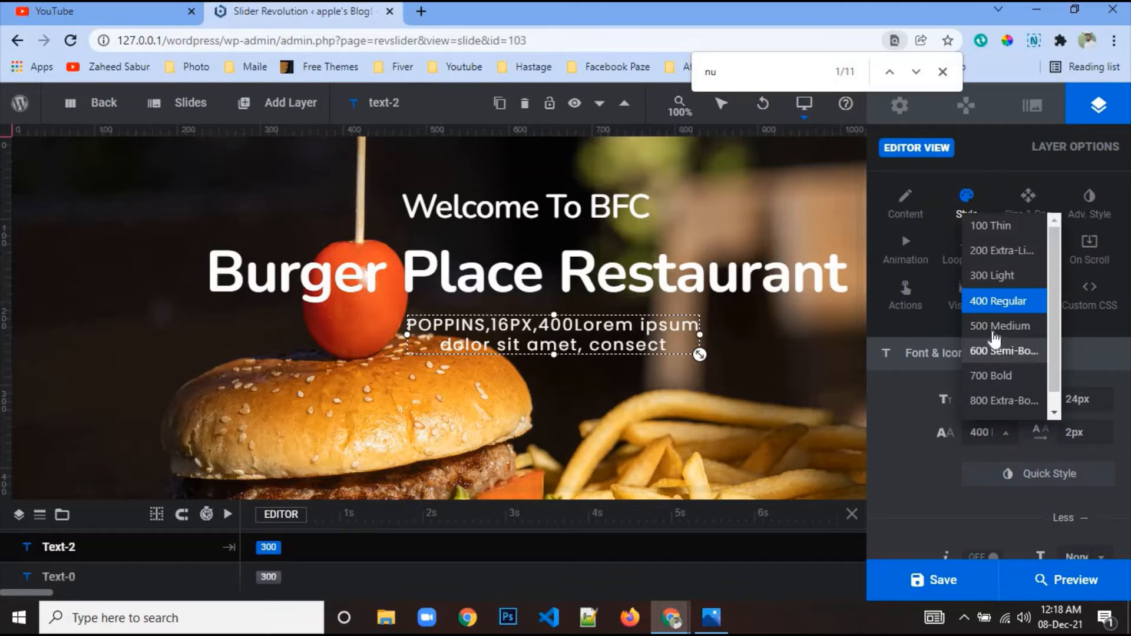
{"action": "left_click", "coordinate": [995, 328]}
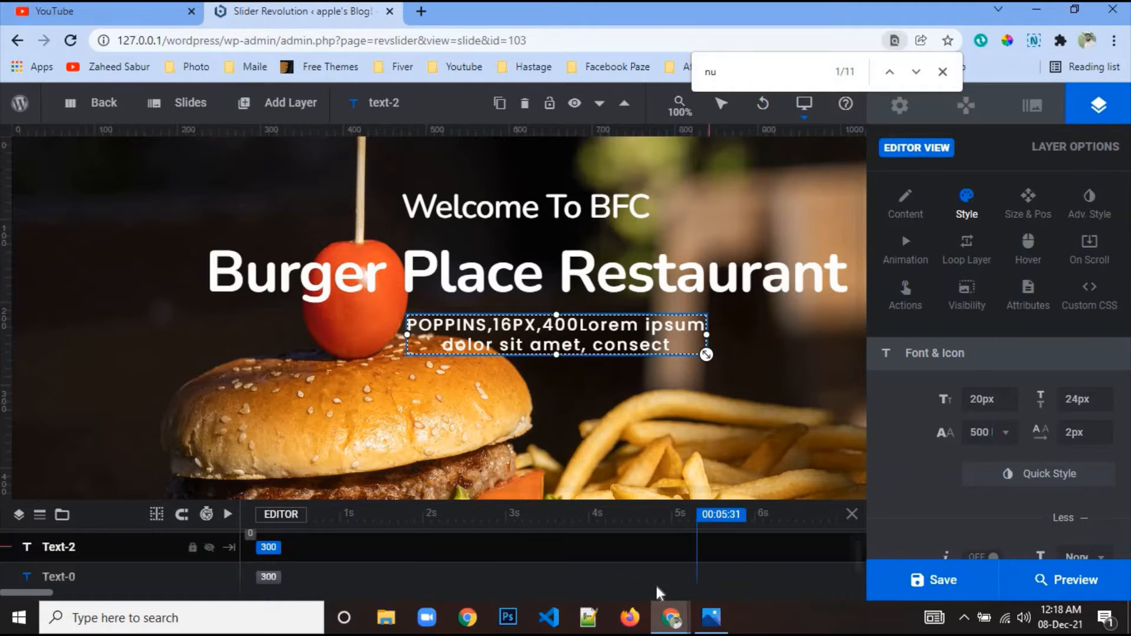
Check the reference design for the button below the paragraph and add a button layer in the rounded transparent outline style.
{"action": "left_click", "coordinate": [712, 619]}
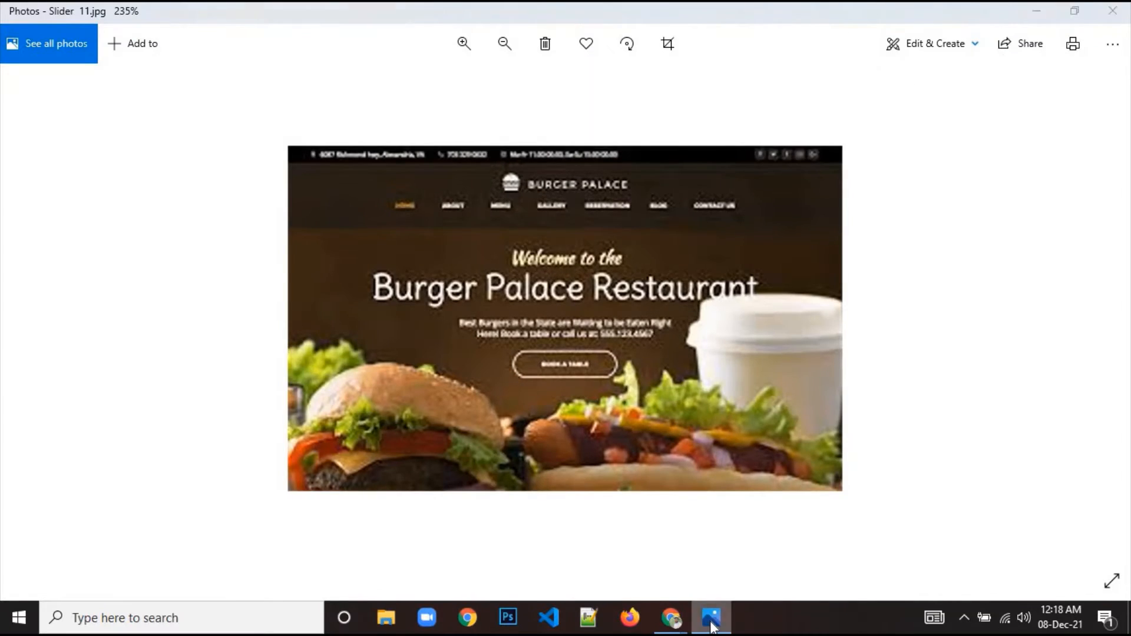
{"action": "left_click", "coordinate": [712, 621]}
{"action": "left_click", "coordinate": [713, 625]}
{"action": "left_click", "coordinate": [712, 624]}
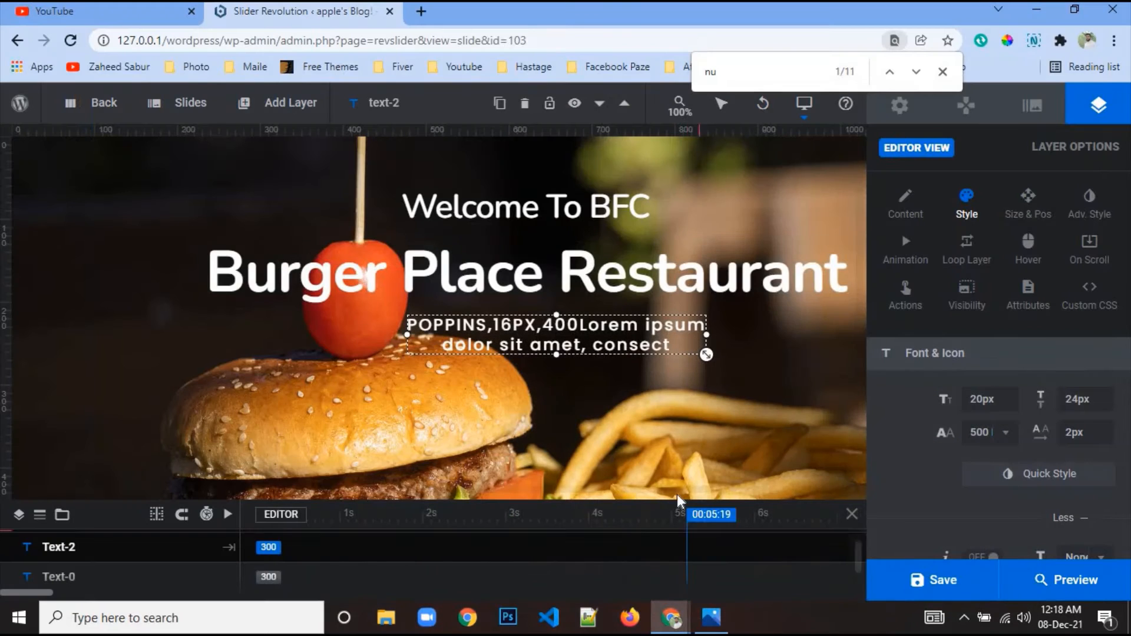
{"action": "scroll", "coordinate": [561, 397], "scroll_direction": "down", "scroll_amount": 1}
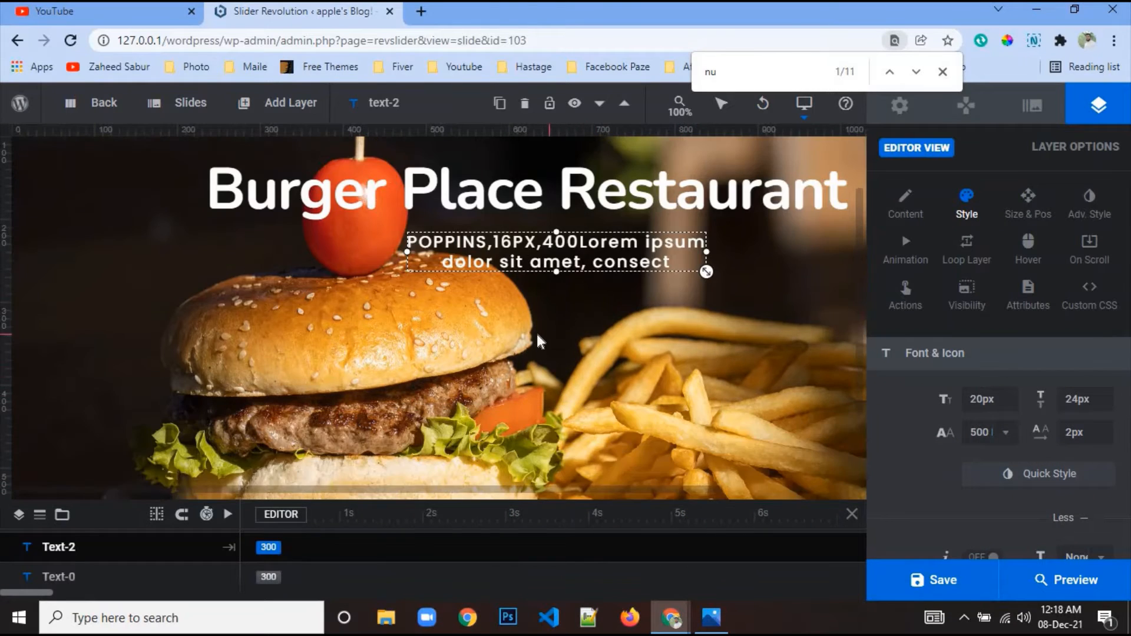
{"action": "scroll", "coordinate": [536, 334], "scroll_direction": "up", "scroll_amount": 1}
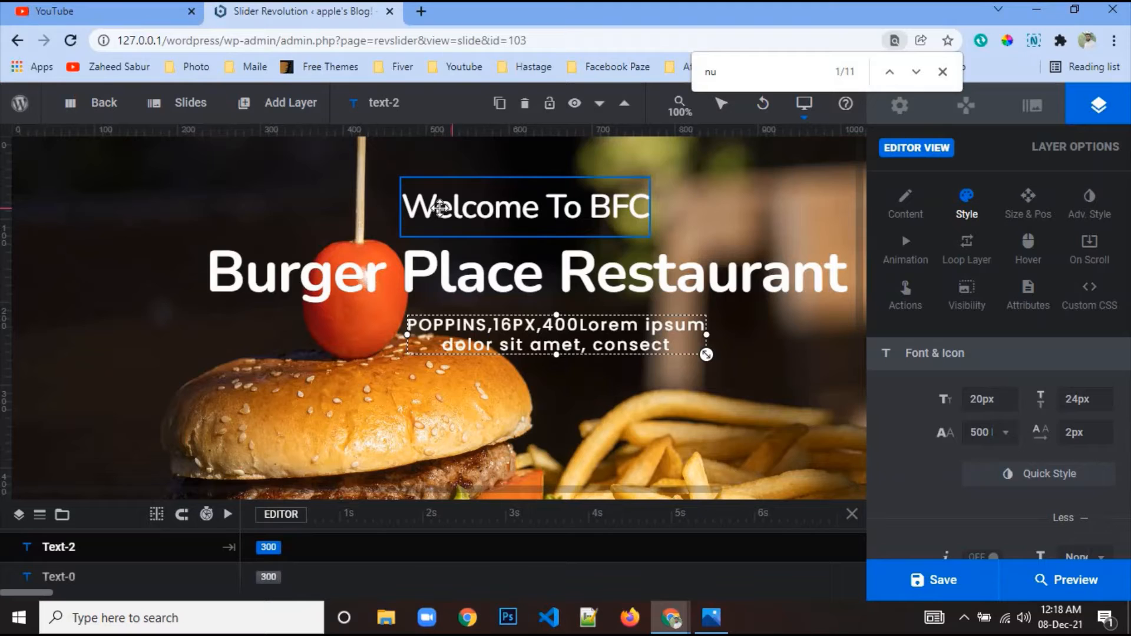
{"action": "mouse_move", "coordinate": [273, 115]}
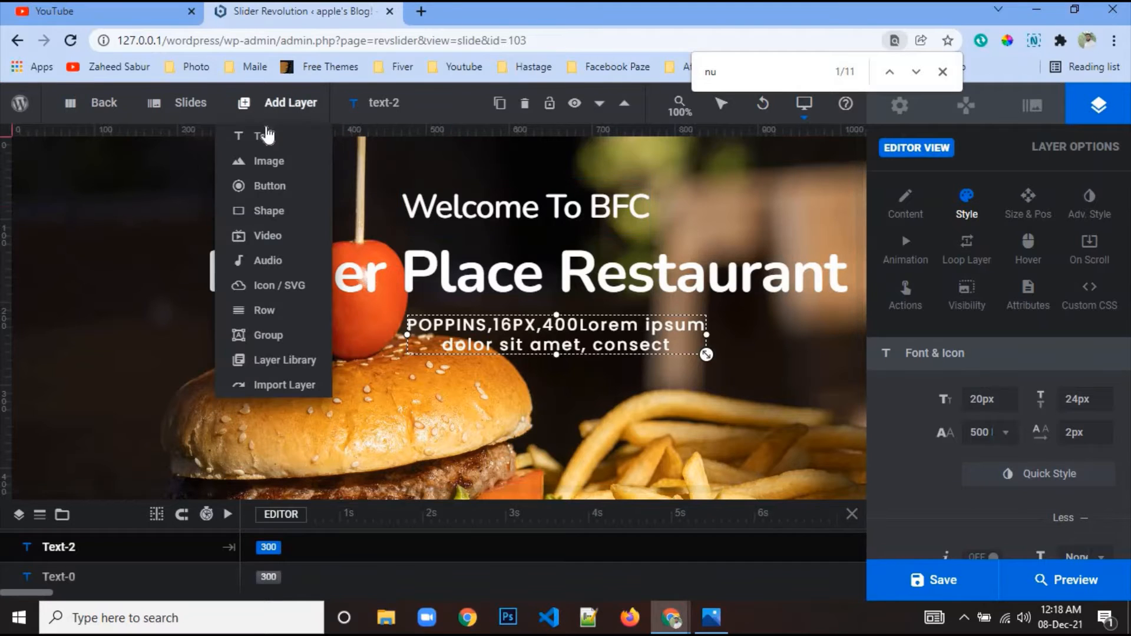
{"action": "left_click", "coordinate": [283, 187]}
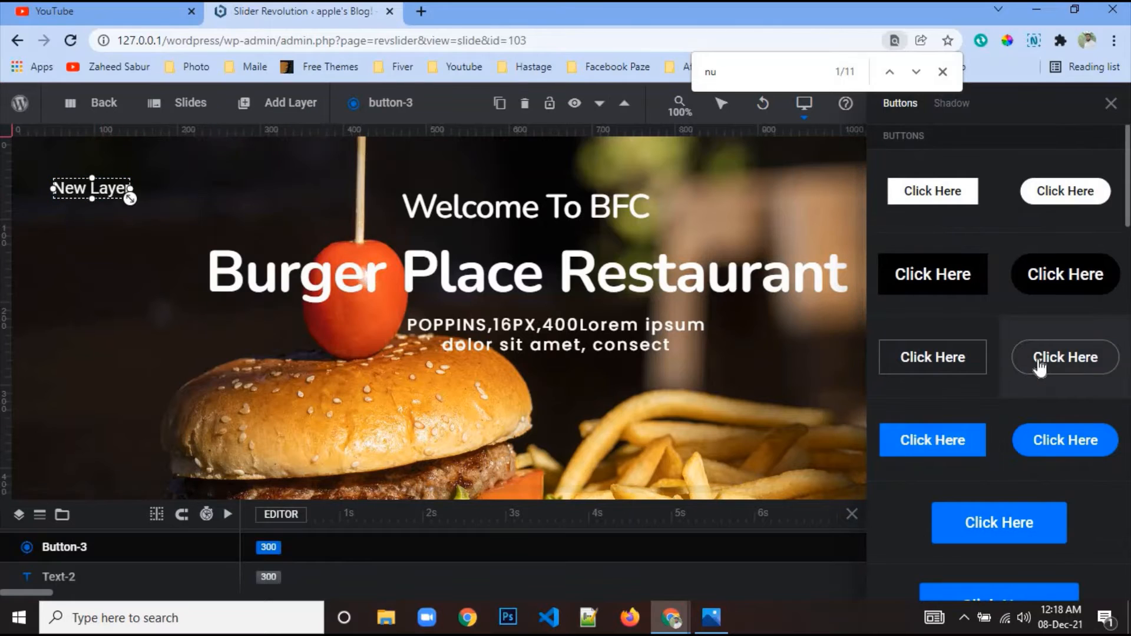
{"action": "left_click", "coordinate": [1065, 358]}
Move the new button beneath the paragraph to Y 291px and centre it horizontally in the layer area.
{"action": "left_click_drag", "start_coordinate": [94, 197], "coordinate": [521, 396]}
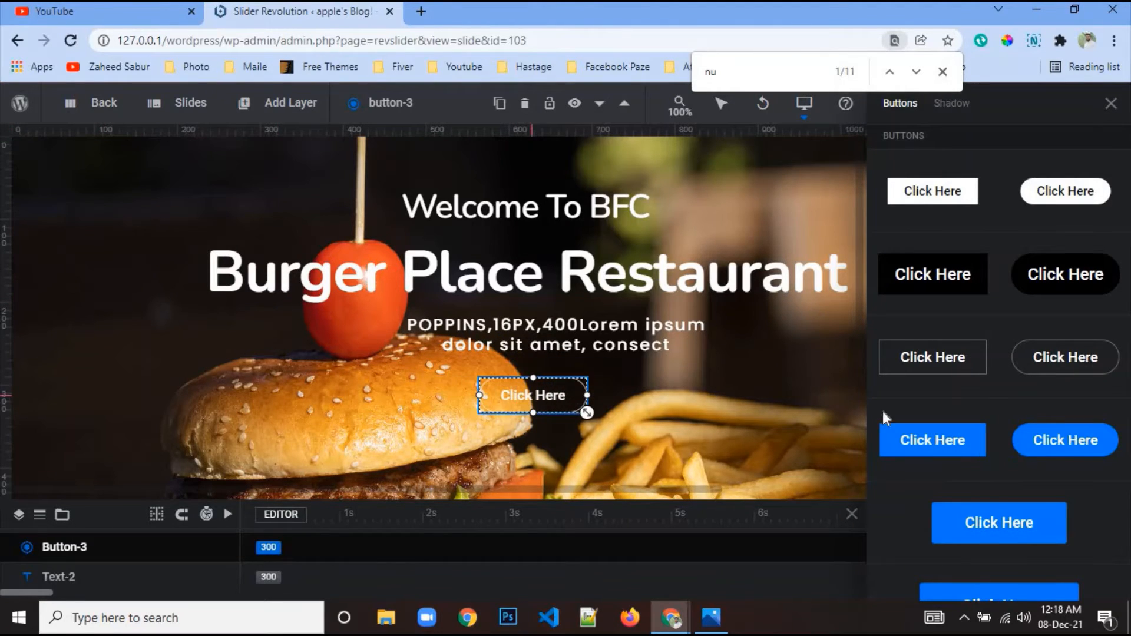
{"action": "left_click", "coordinate": [1111, 104]}
{"action": "left_click", "coordinate": [1014, 200]}
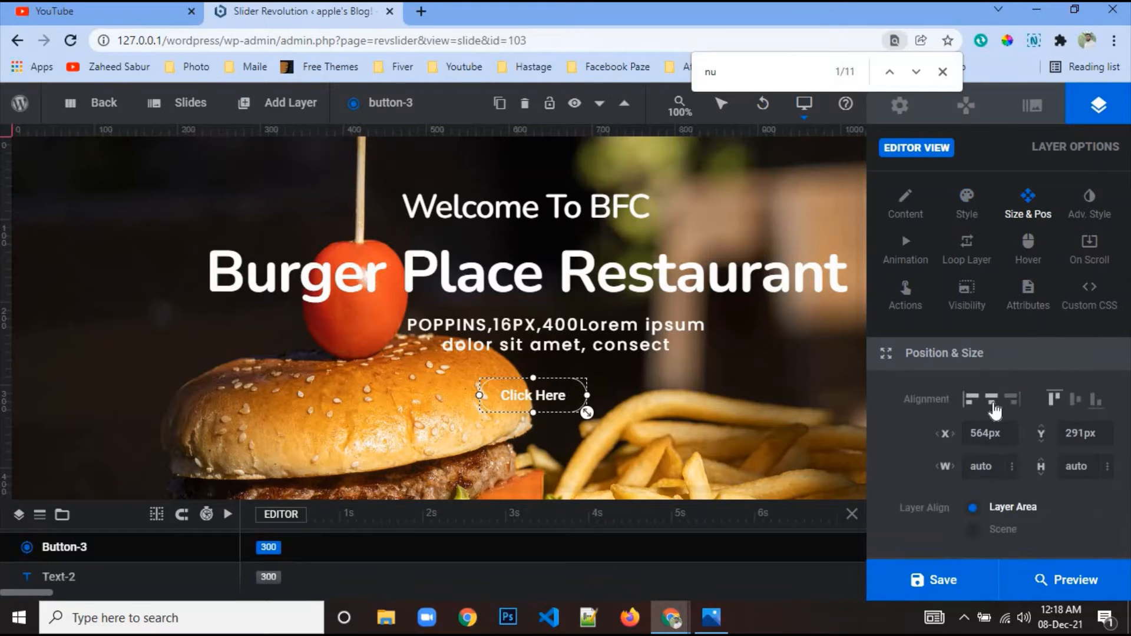
{"action": "left_click", "coordinate": [991, 400]}
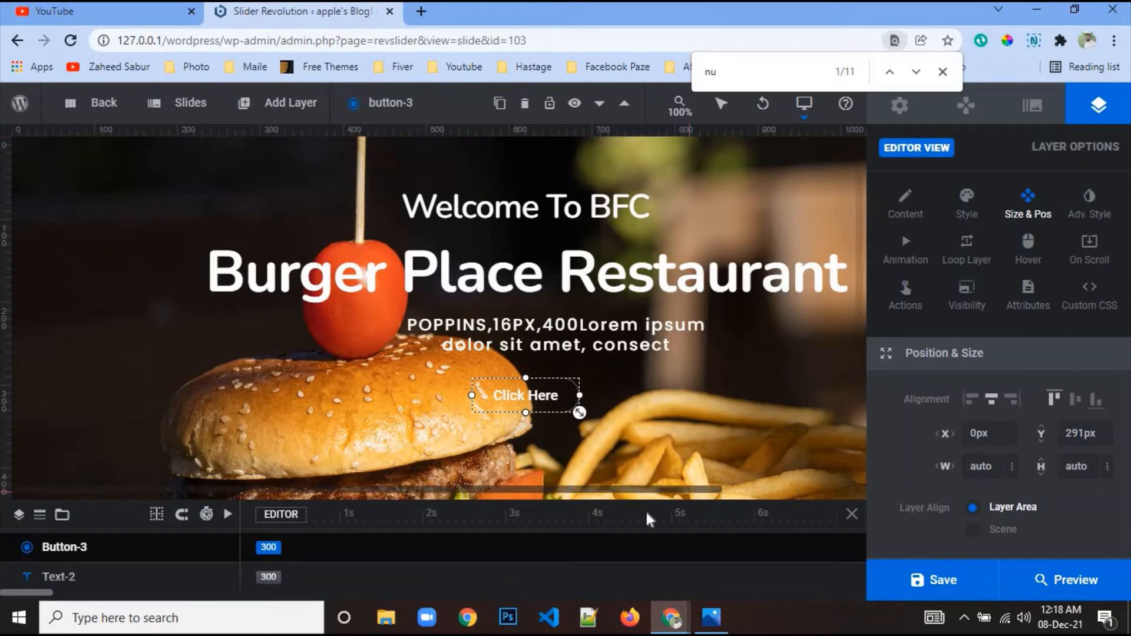
Give the button a linked 2px border on all sides in white #ffffff, checking it against the reference design.
{"action": "left_click", "coordinate": [698, 624]}
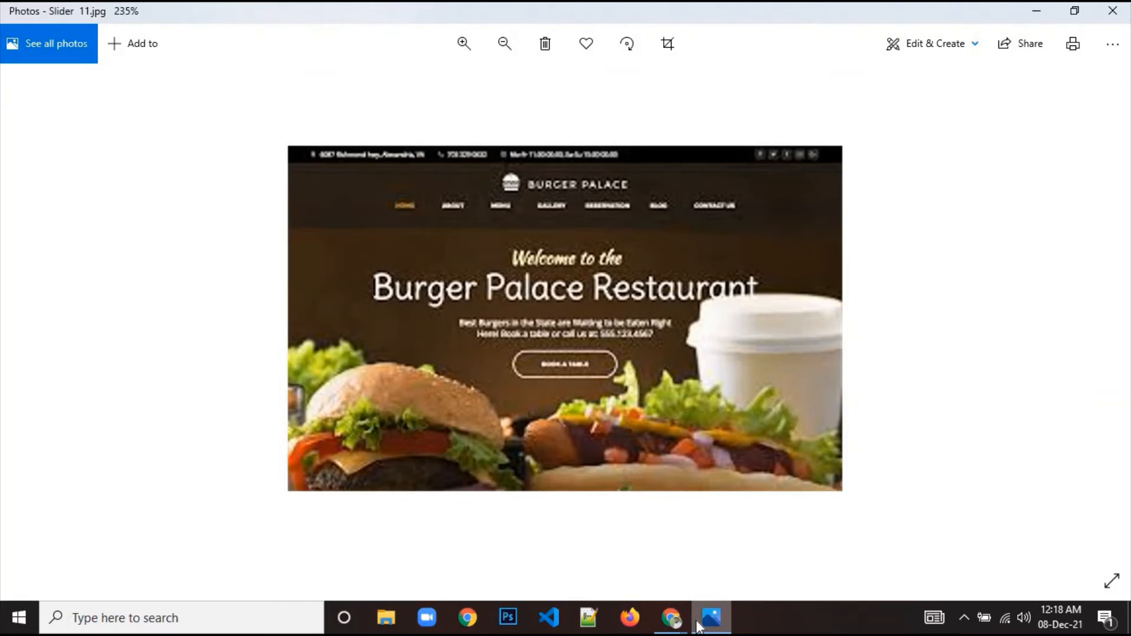
{"action": "left_click", "coordinate": [699, 623]}
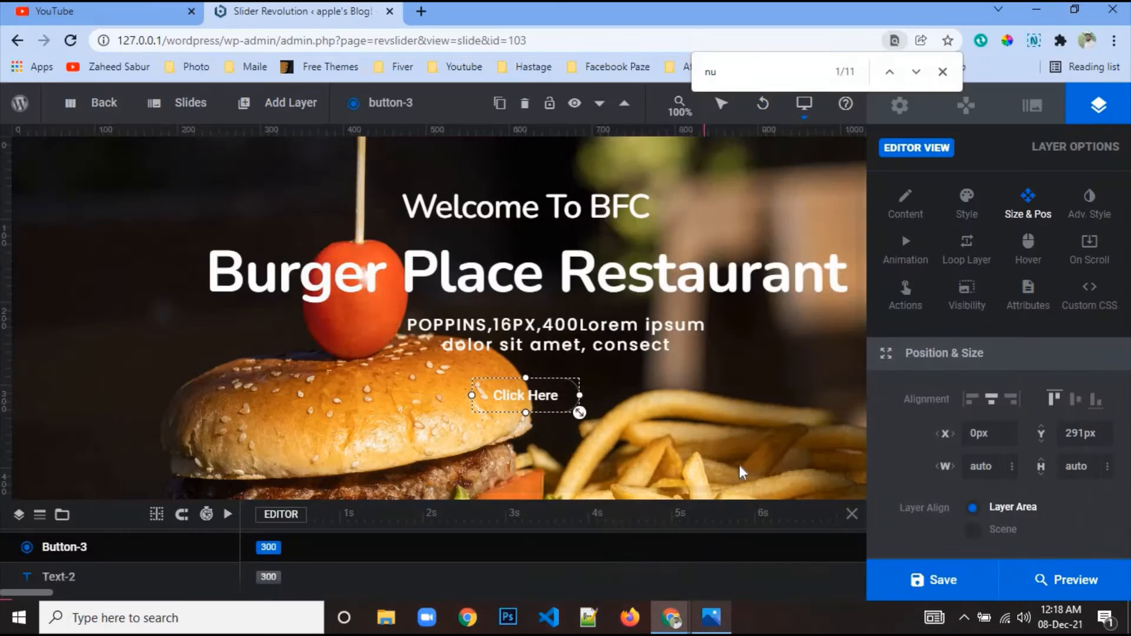
{"action": "left_click", "coordinate": [968, 204]}
{"action": "scroll", "coordinate": [985, 439], "scroll_direction": "down", "scroll_amount": 10}
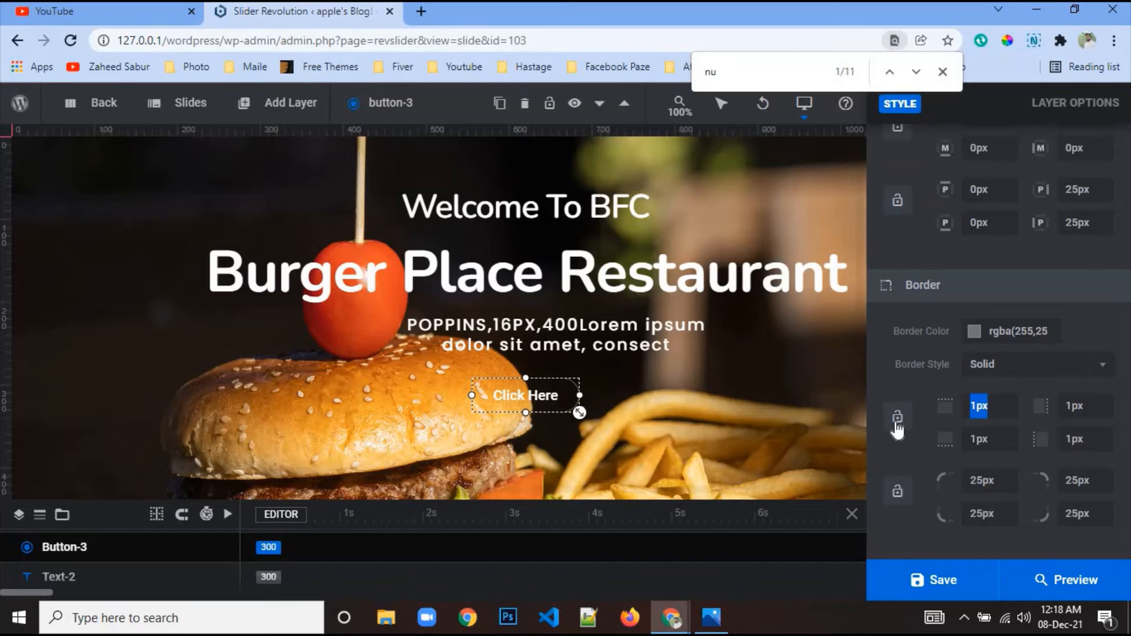
{"action": "left_click", "coordinate": [898, 416]}
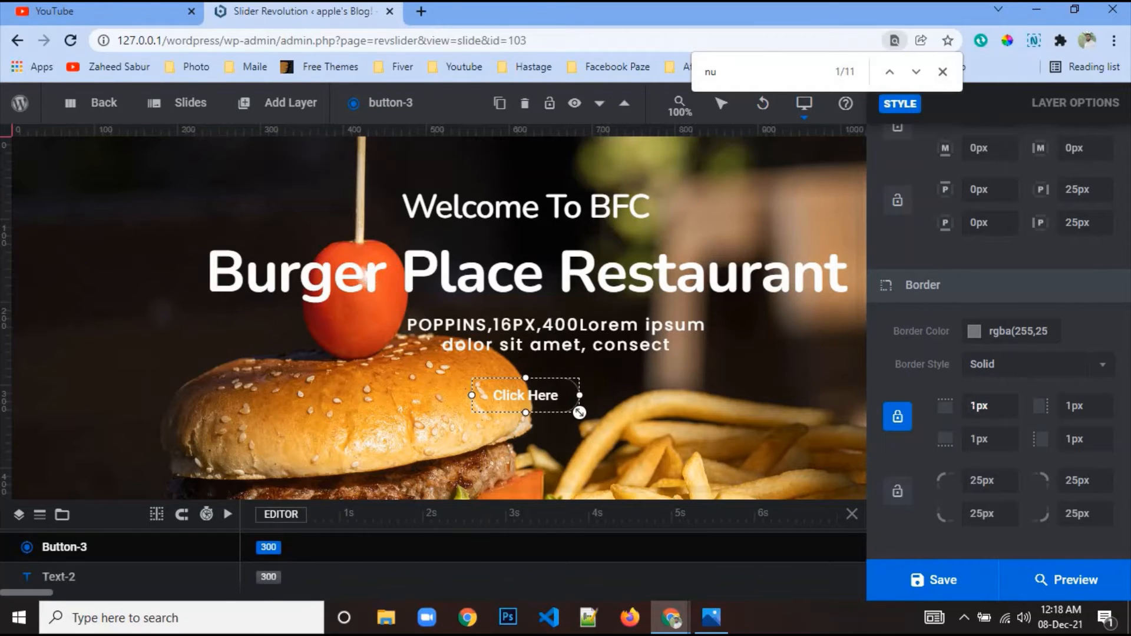
{"action": "double_click", "coordinate": [976, 406]}
{"action": "type", "text": "2px"}
{"action": "left_click", "coordinate": [974, 331]}
{"action": "left_click", "coordinate": [570, 404]}
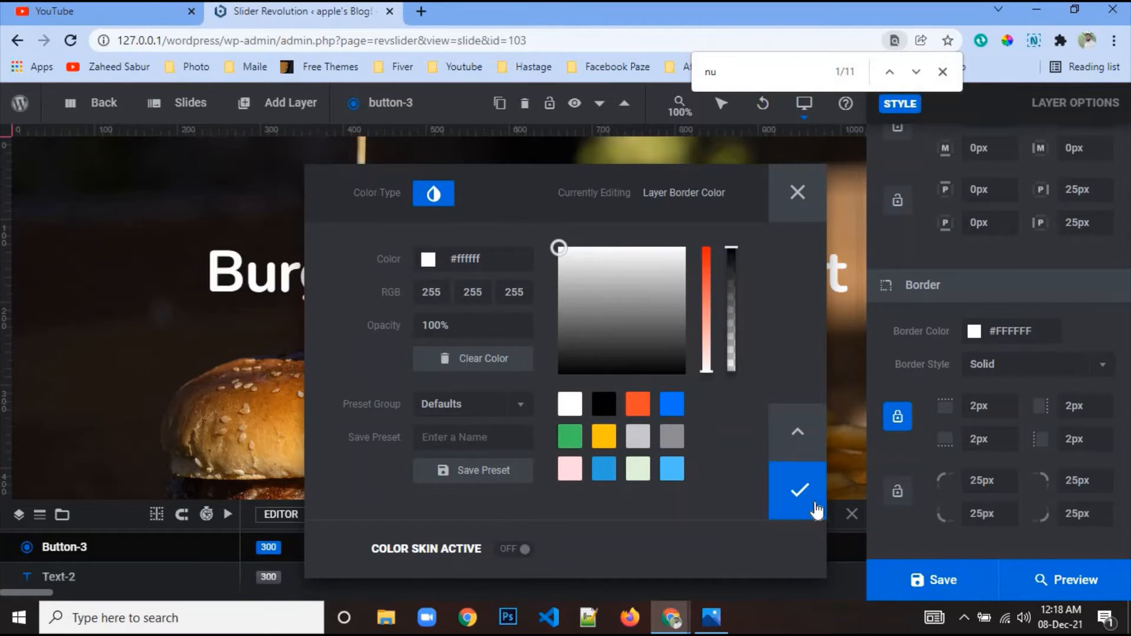
{"action": "left_click", "coordinate": [808, 498]}
{"action": "left_click", "coordinate": [719, 627]}
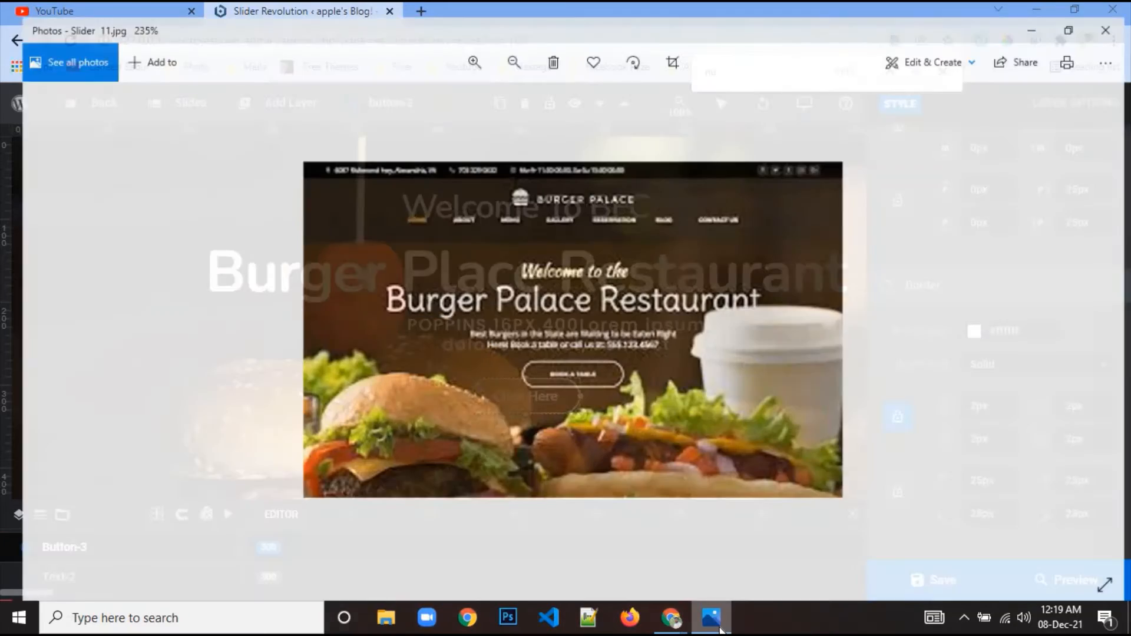
{"action": "left_click", "coordinate": [720, 625]}
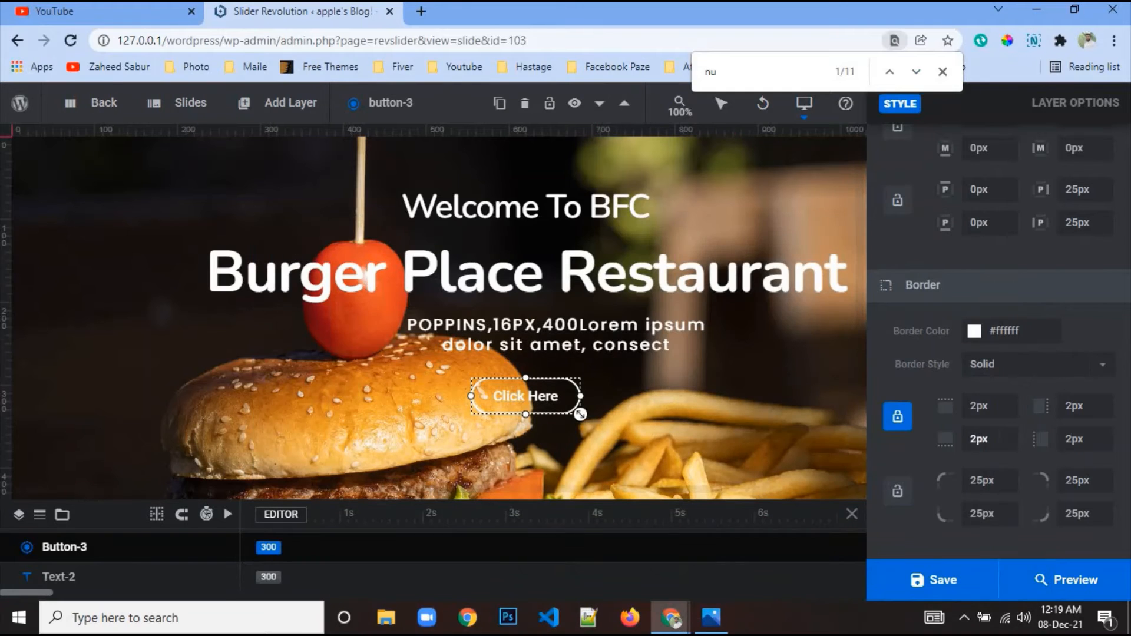
Set the button label's font weight to 700 and its font size to 15px.
{"action": "scroll", "coordinate": [999, 434], "scroll_direction": "up", "scroll_amount": 5}
{"action": "scroll", "coordinate": [998, 429], "scroll_direction": "up", "scroll_amount": 10}
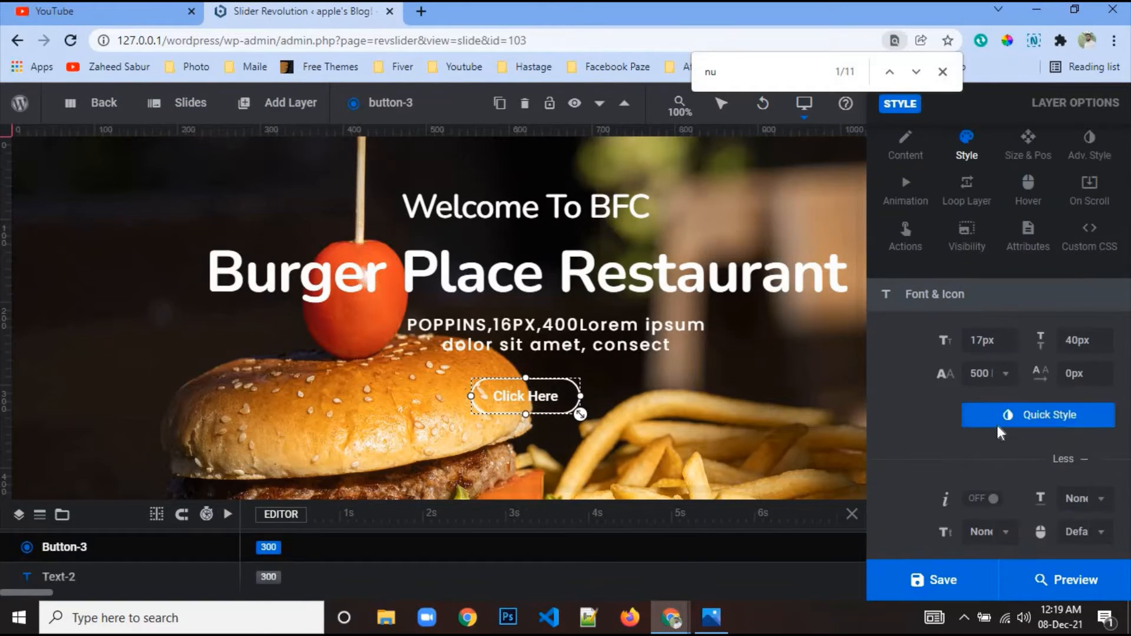
{"action": "scroll", "coordinate": [1009, 424], "scroll_direction": "down", "scroll_amount": 3}
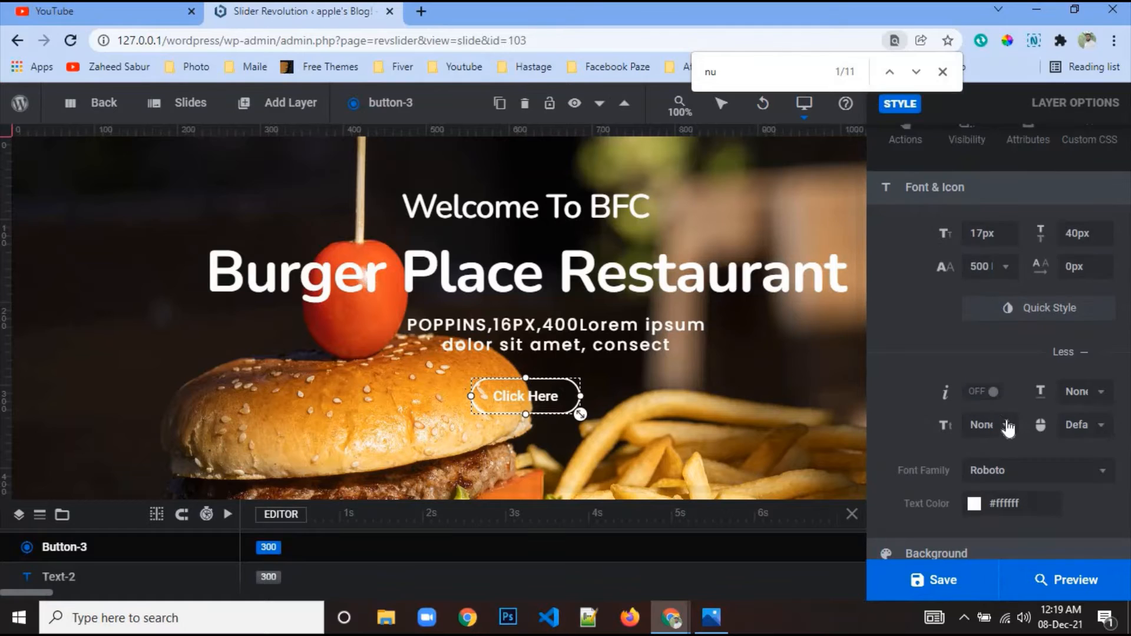
{"action": "left_click", "coordinate": [984, 266]}
{"action": "left_click", "coordinate": [1020, 399]}
{"action": "double_click", "coordinate": [980, 234]}
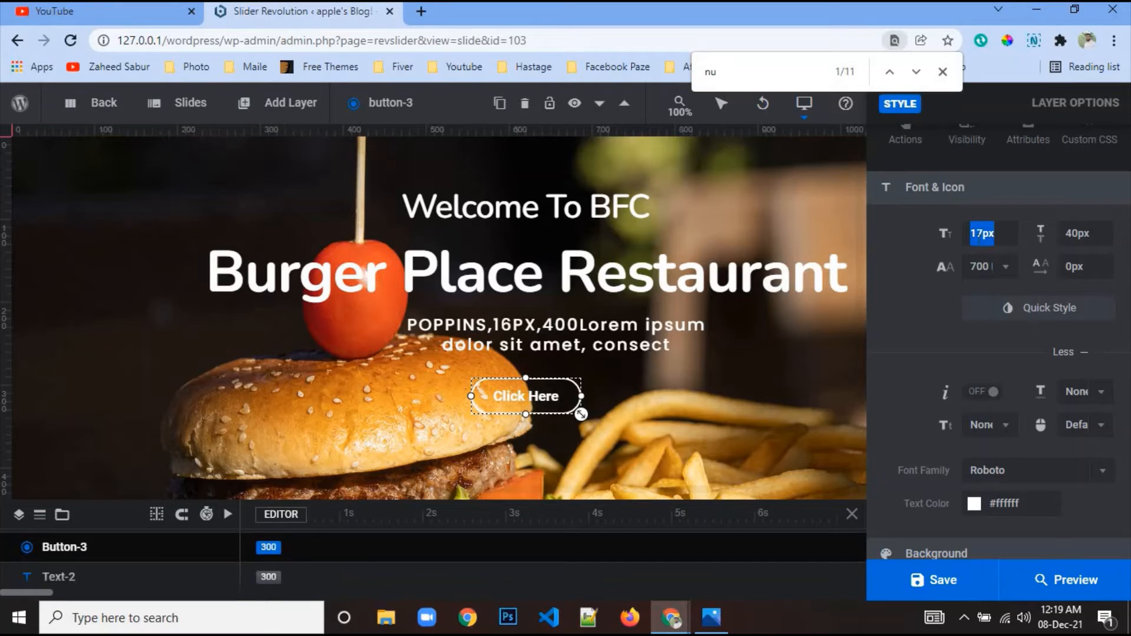
{"action": "type", "text": "15px"}
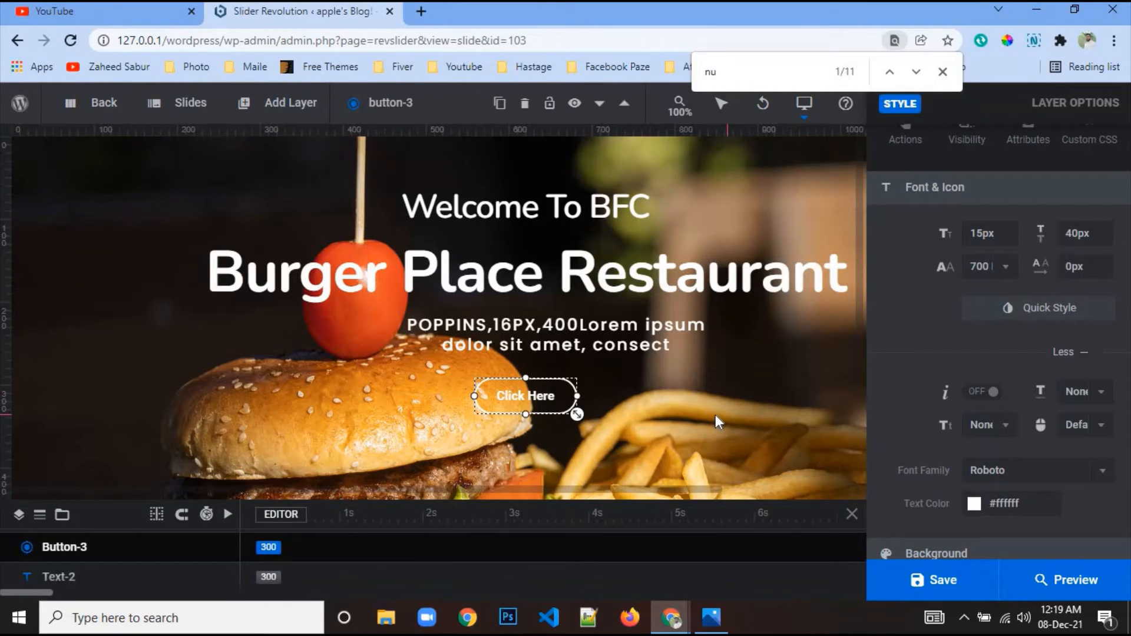
{"action": "scroll", "coordinate": [716, 415], "scroll_direction": "down", "scroll_amount": 4}
{"action": "scroll", "coordinate": [715, 415], "scroll_direction": "up", "scroll_amount": 4}
Apply the Short Slide from Bottom slide transition as the entry animation of the "Welcome To BFC" heading.
{"action": "left_click", "coordinate": [561, 208]}
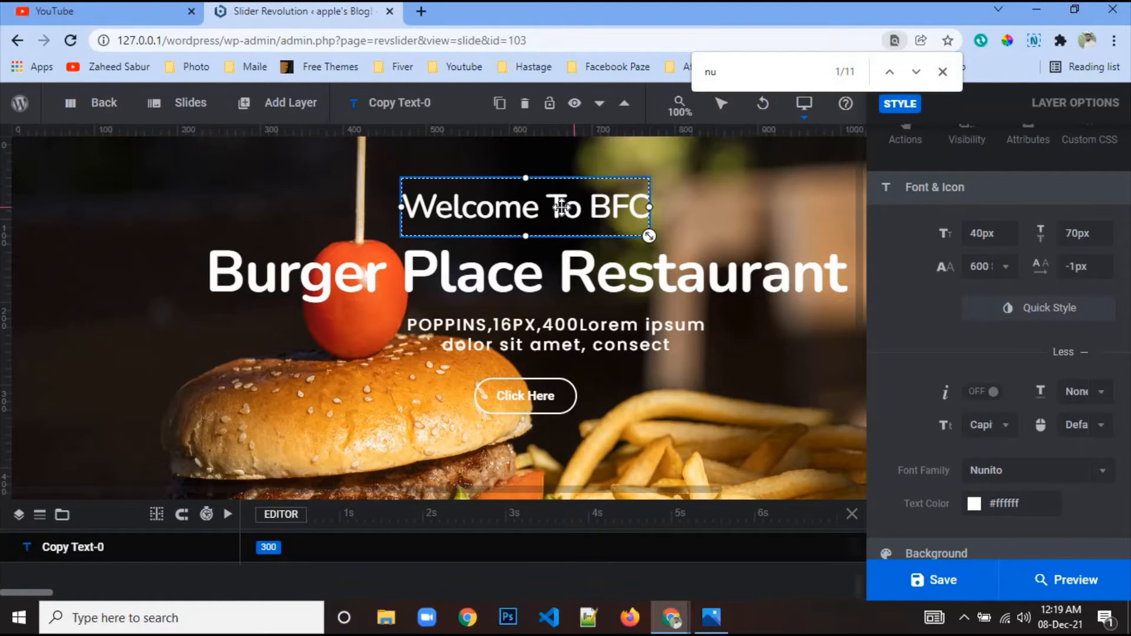
{"action": "scroll", "coordinate": [930, 311], "scroll_direction": "up", "scroll_amount": 3}
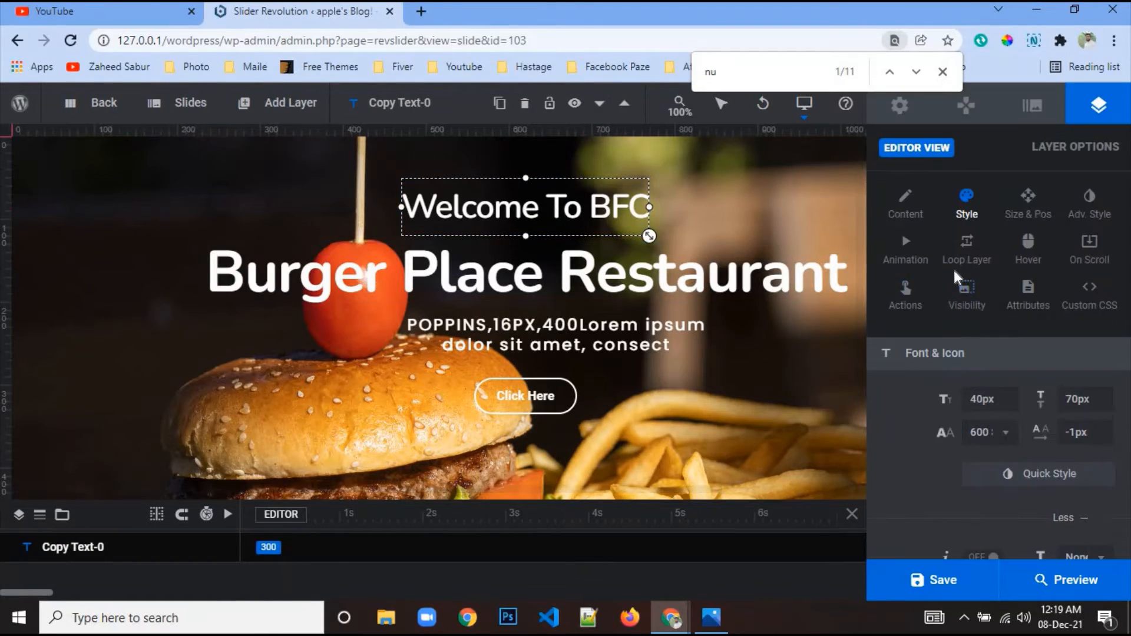
{"action": "left_click", "coordinate": [893, 262]}
{"action": "left_click", "coordinate": [922, 404]}
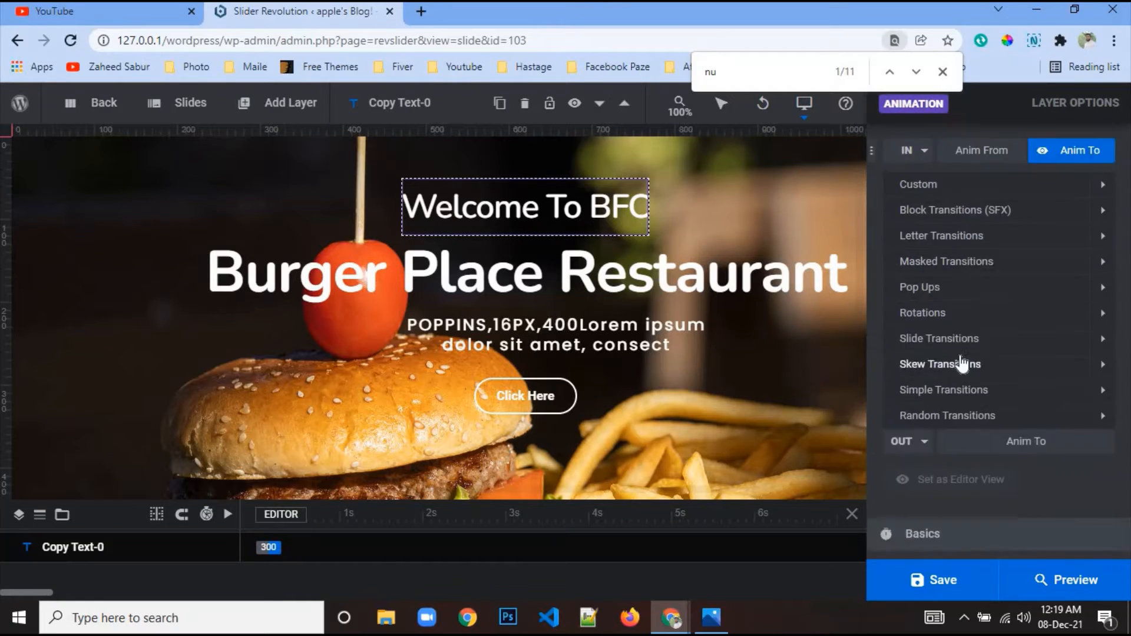
{"action": "scroll", "coordinate": [960, 362], "scroll_direction": "down", "scroll_amount": 2}
{"action": "left_click", "coordinate": [966, 256]}
{"action": "left_click", "coordinate": [969, 331]}
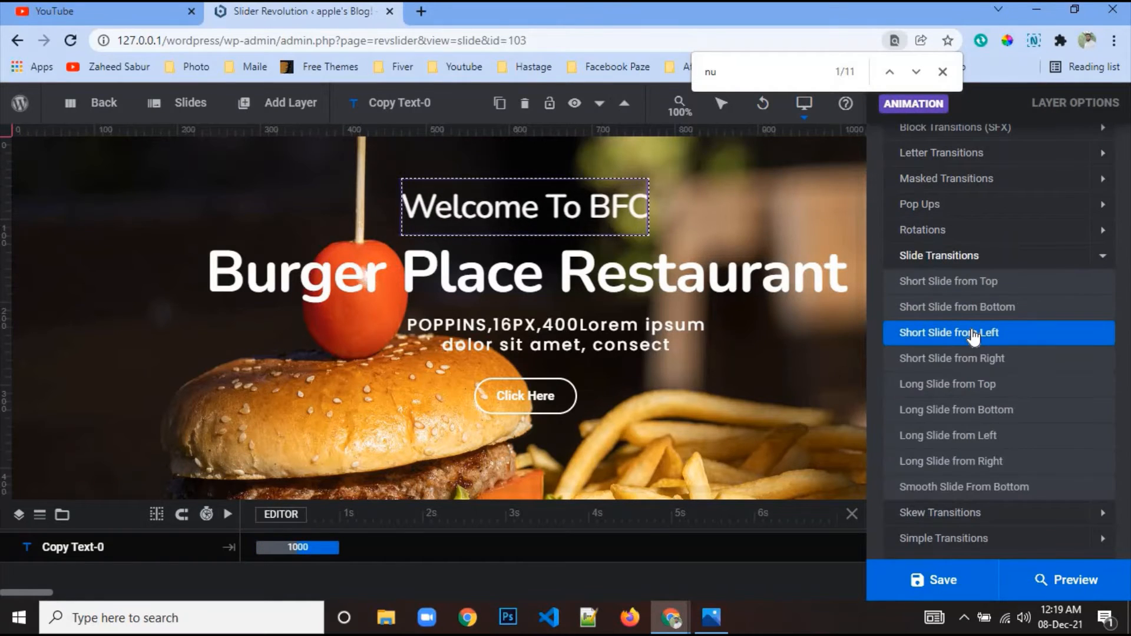
{"action": "left_click", "coordinate": [972, 315]}
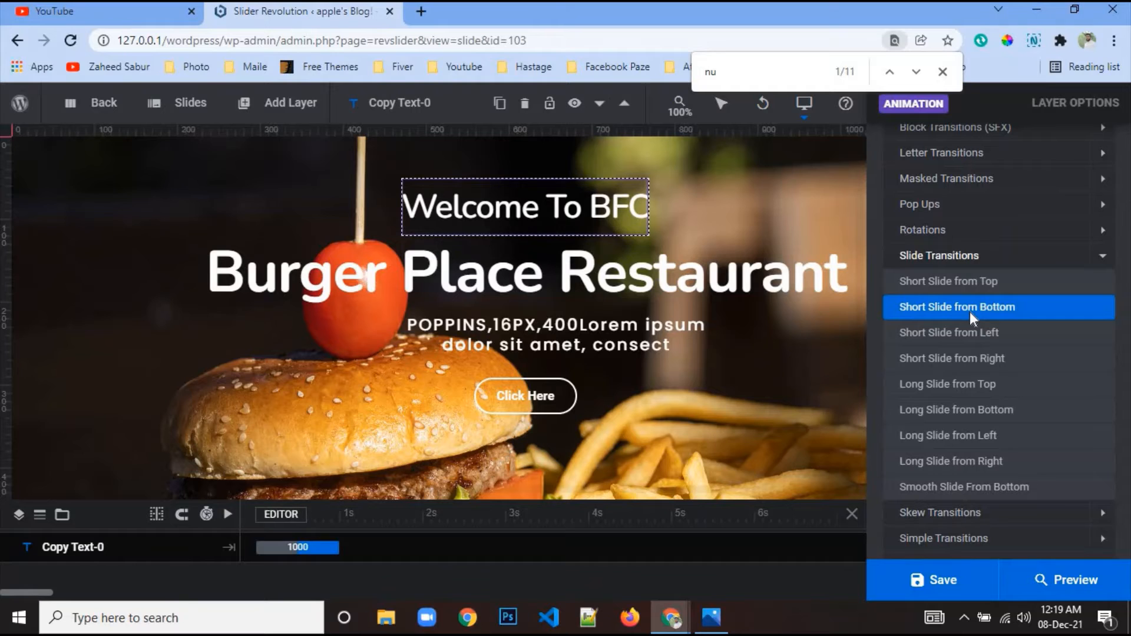
Apply Short Slide from Bottom as the entry animation of the "Welcome To BFC" heading and the "Burger Place Restaurant" title.
{"action": "left_click", "coordinate": [970, 313]}
{"action": "left_click", "coordinate": [637, 274]}
{"action": "scroll", "coordinate": [926, 306], "scroll_direction": "up", "scroll_amount": 2}
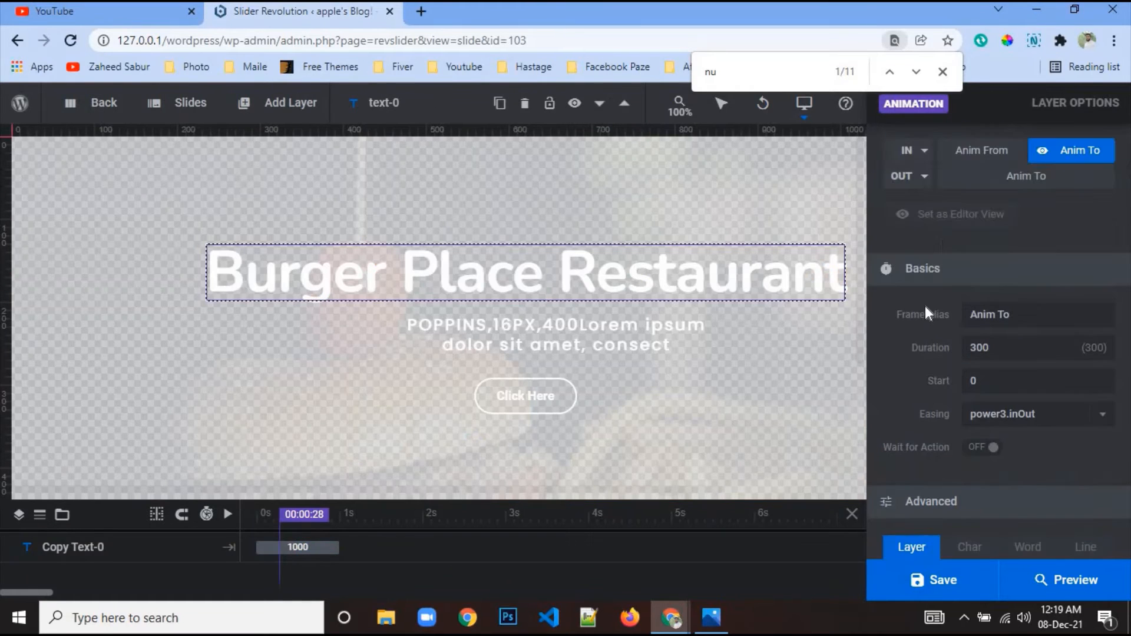
{"action": "left_click", "coordinate": [920, 150]}
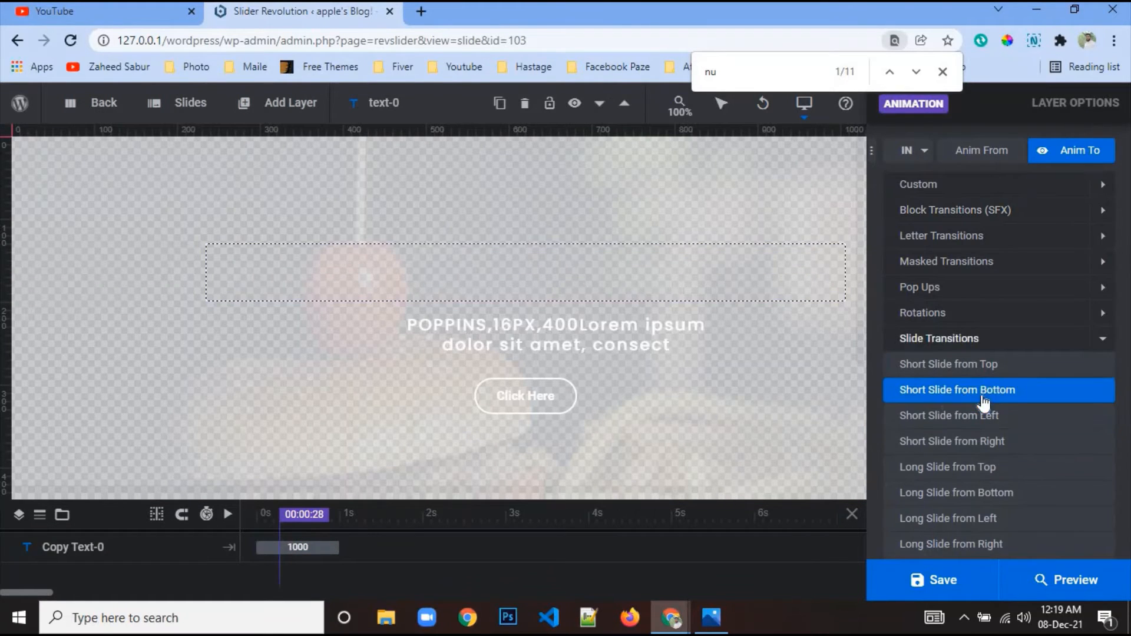
{"action": "left_click", "coordinate": [983, 404]}
Apply Short Slide from Bottom as the entry animation of the Lorem ipsum paragraph layer.
{"action": "left_click", "coordinate": [557, 335]}
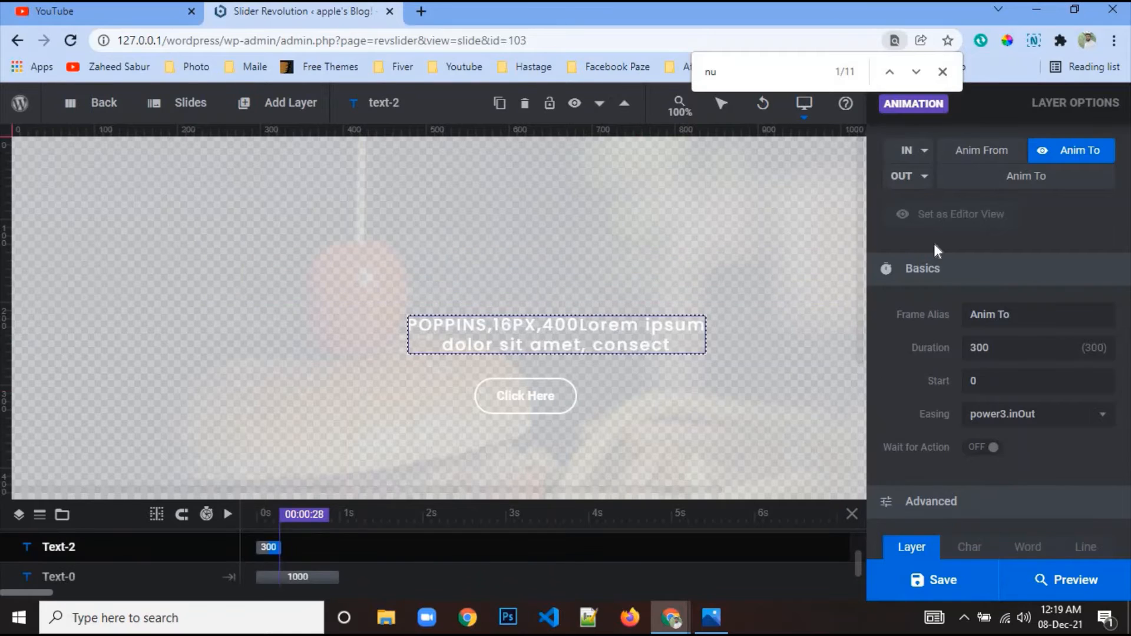
{"action": "left_click", "coordinate": [914, 151]}
{"action": "left_click", "coordinate": [949, 389]}
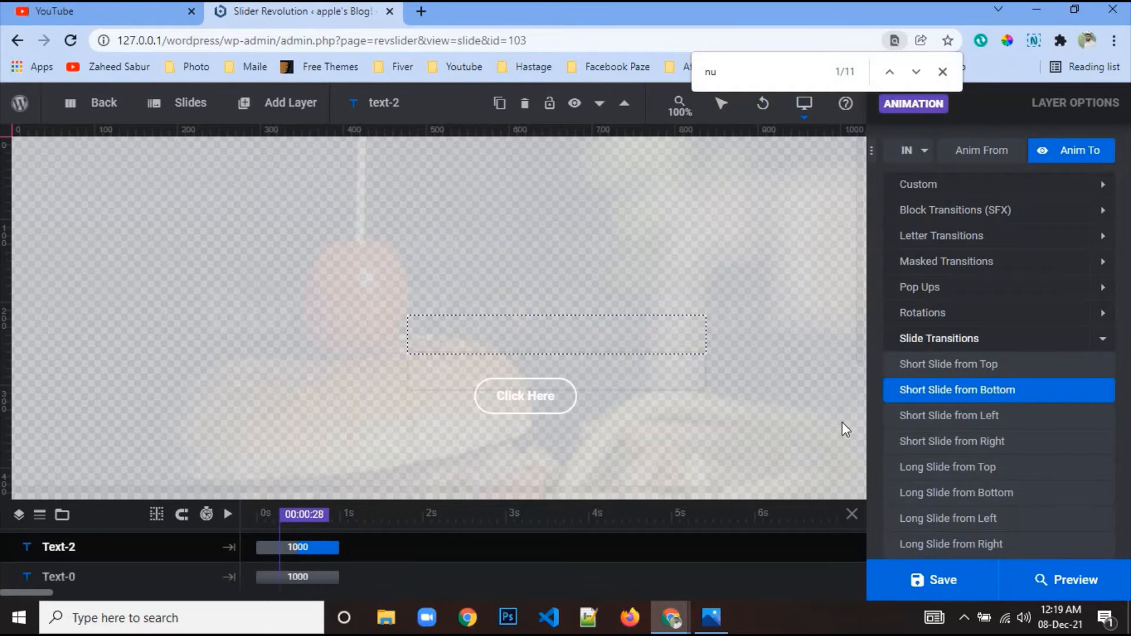
Apply Short Slide from Bottom as the entry animation of the "Click Here" button and save the slider.
{"action": "left_click", "coordinate": [543, 405]}
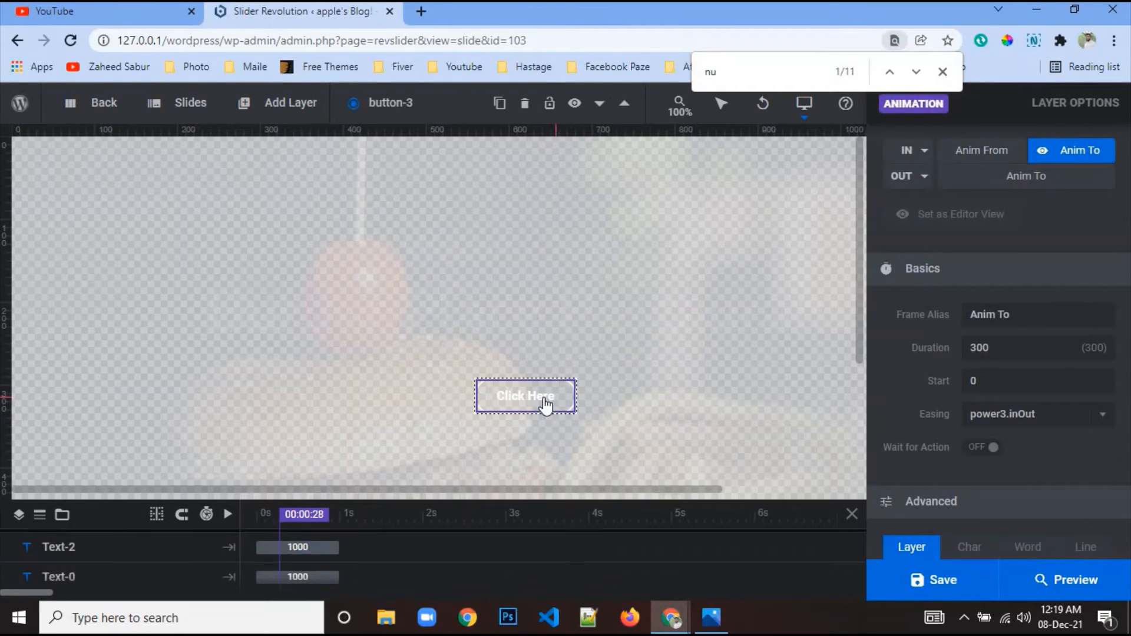
{"action": "left_click", "coordinate": [924, 155]}
{"action": "left_click", "coordinate": [960, 396]}
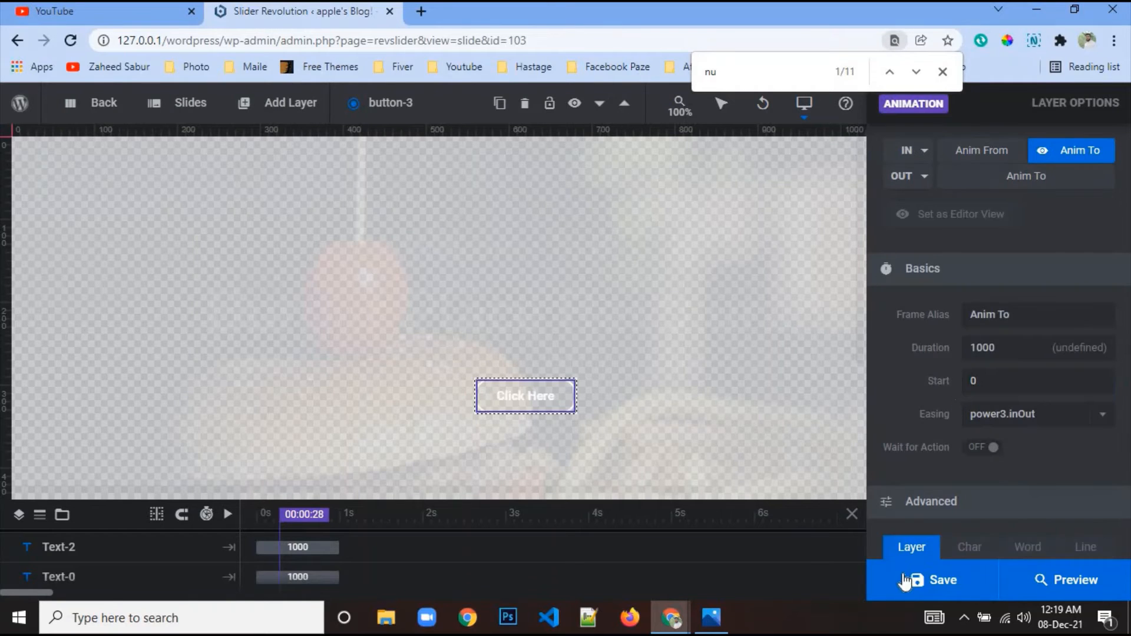
{"action": "left_click", "coordinate": [907, 580]}
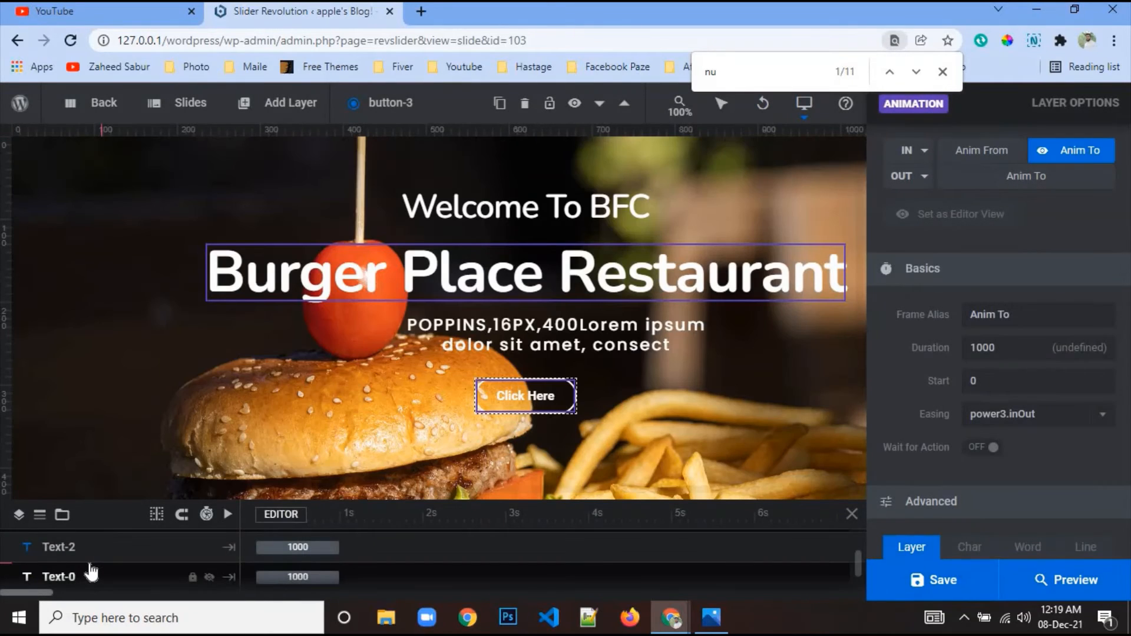
Select the title layer and enlarge the timeline area so that all layer rows fit.
{"action": "left_click", "coordinate": [92, 573]}
{"action": "scroll", "coordinate": [653, 393], "scroll_direction": "down", "scroll_amount": 3}
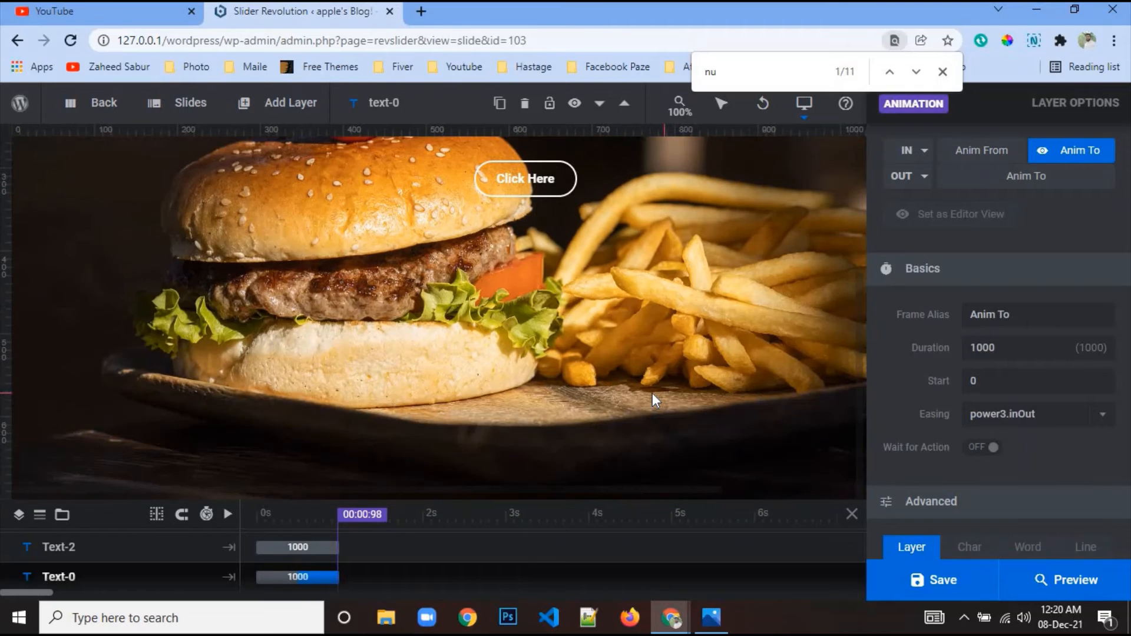
{"action": "scroll", "coordinate": [652, 388], "scroll_direction": "up", "scroll_amount": 3}
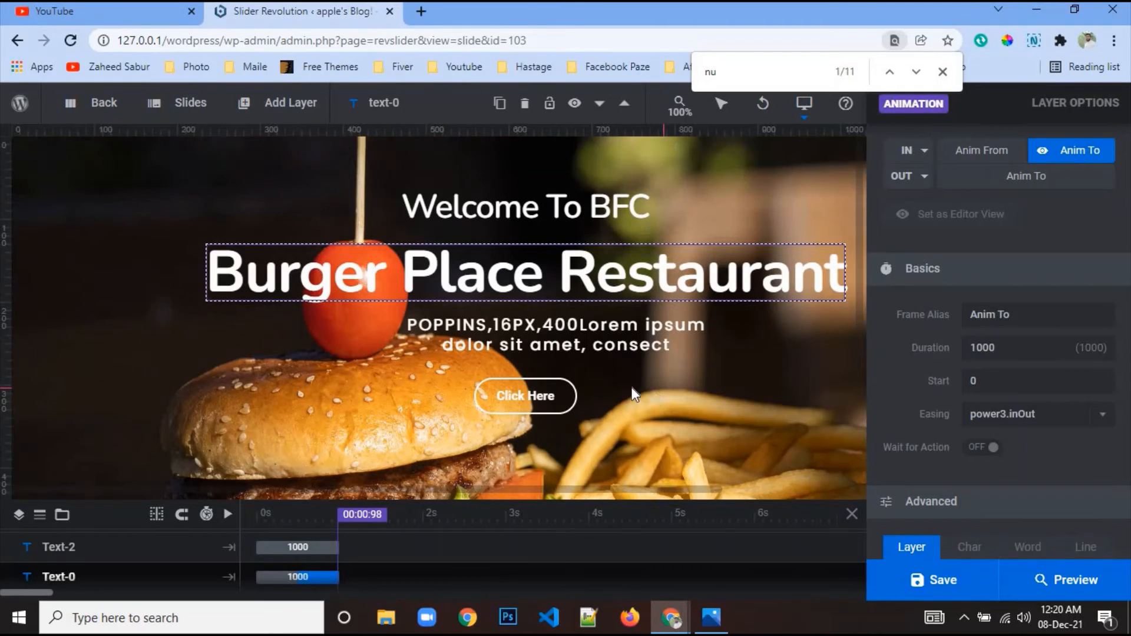
{"action": "left_click_drag", "start_coordinate": [465, 499], "coordinate": [463, 324]}
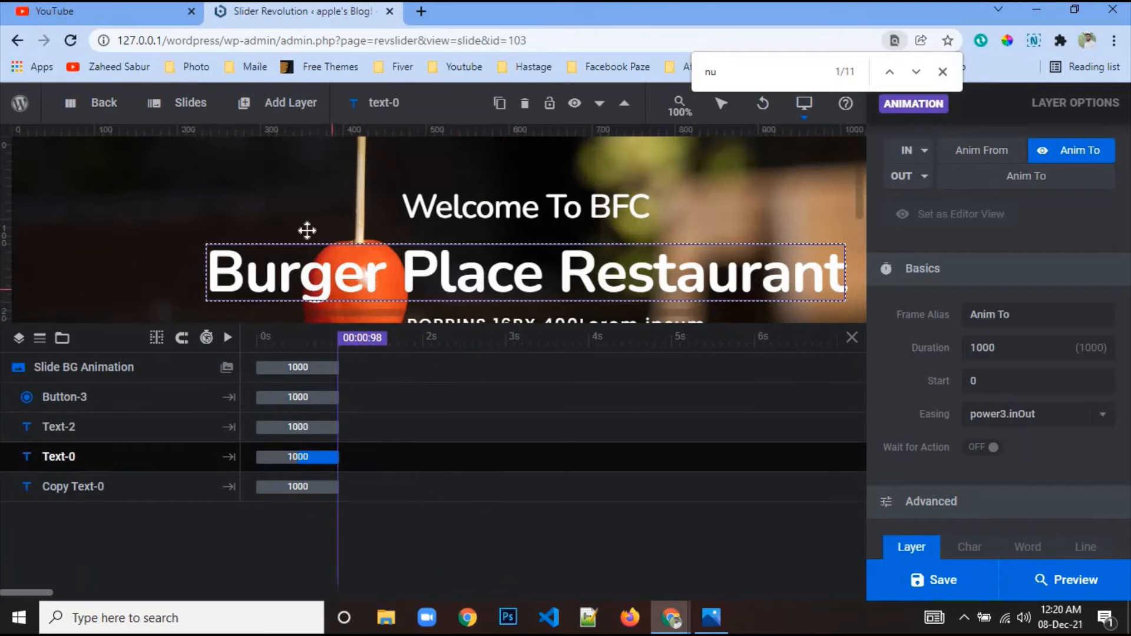
Set the slide's background transition to the Random All preset and save the slider.
{"action": "scroll", "coordinate": [1009, 264], "scroll_direction": "up", "scroll_amount": 5}
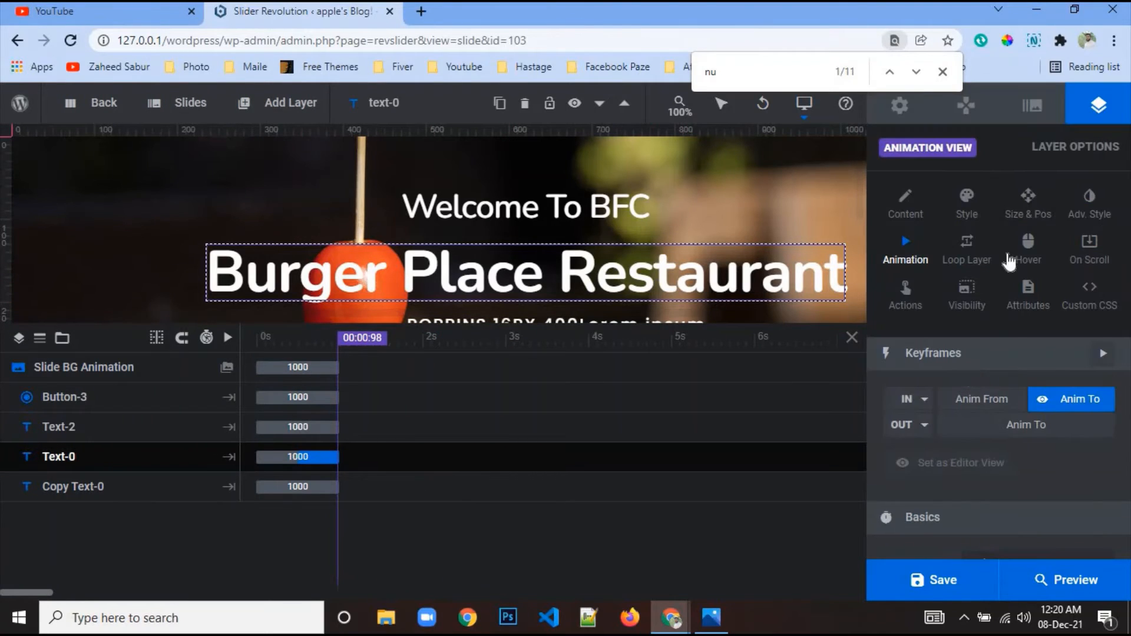
{"action": "left_click", "coordinate": [1032, 105]}
{"action": "left_click", "coordinate": [1033, 220]}
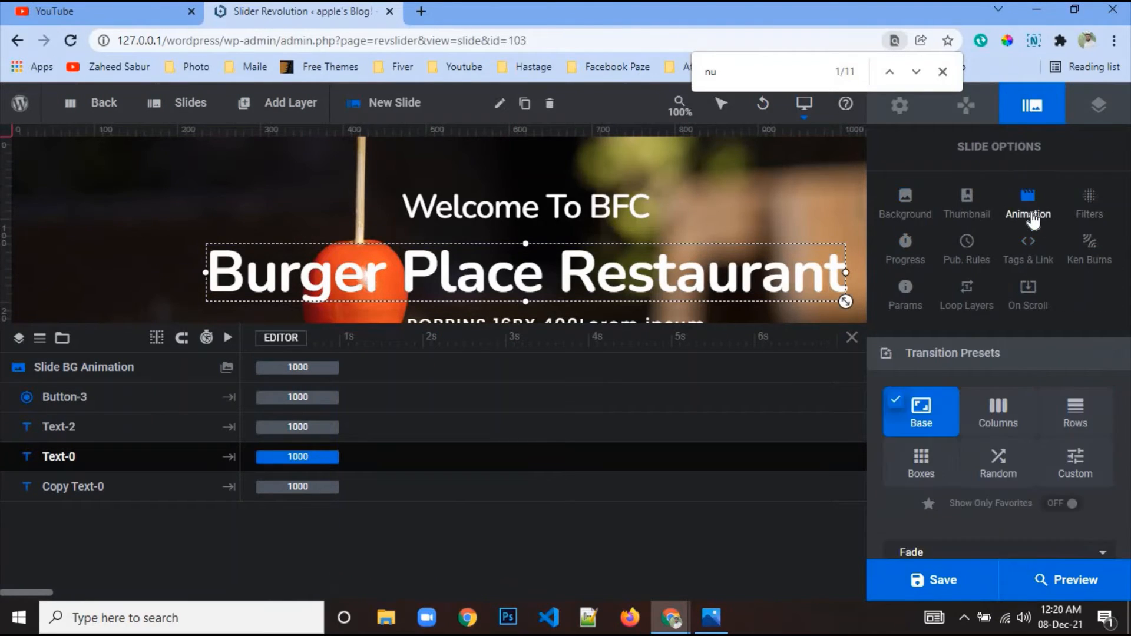
{"action": "left_click", "coordinate": [997, 462]}
{"action": "scroll", "coordinate": [987, 461], "scroll_direction": "down", "scroll_amount": 4}
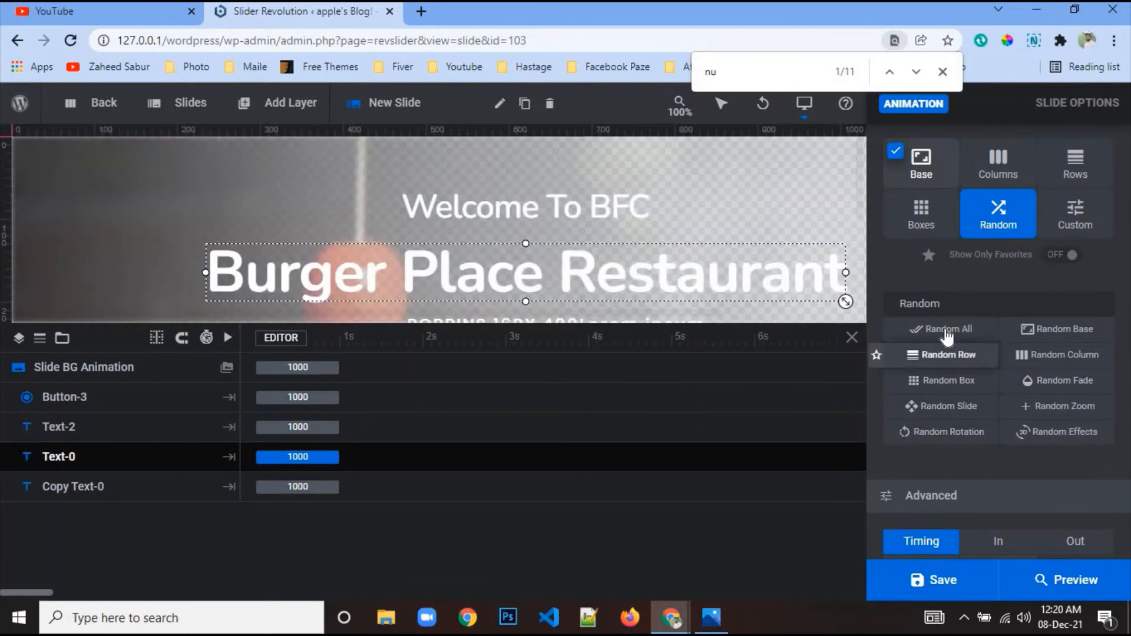
{"action": "left_click", "coordinate": [919, 329]}
{"action": "left_click", "coordinate": [931, 581]}
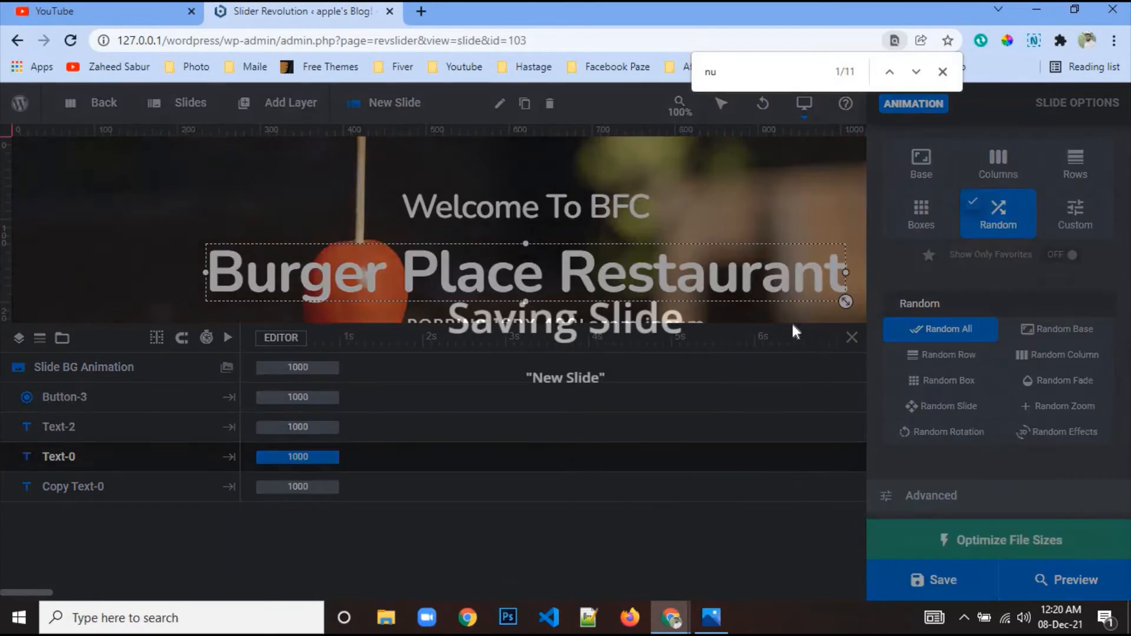
Enable bullet navigation for the slider and choose the Hermes bullet style.
{"action": "scroll", "coordinate": [960, 215], "scroll_direction": "up", "scroll_amount": 5}
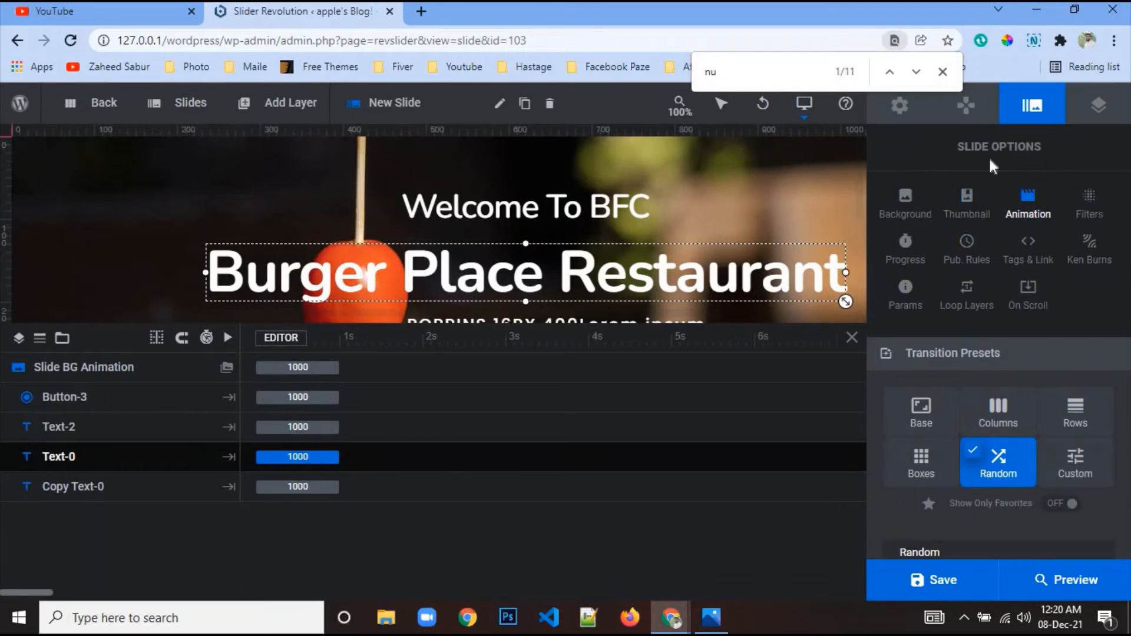
{"action": "left_click", "coordinate": [967, 105]}
{"action": "left_click", "coordinate": [1027, 203]}
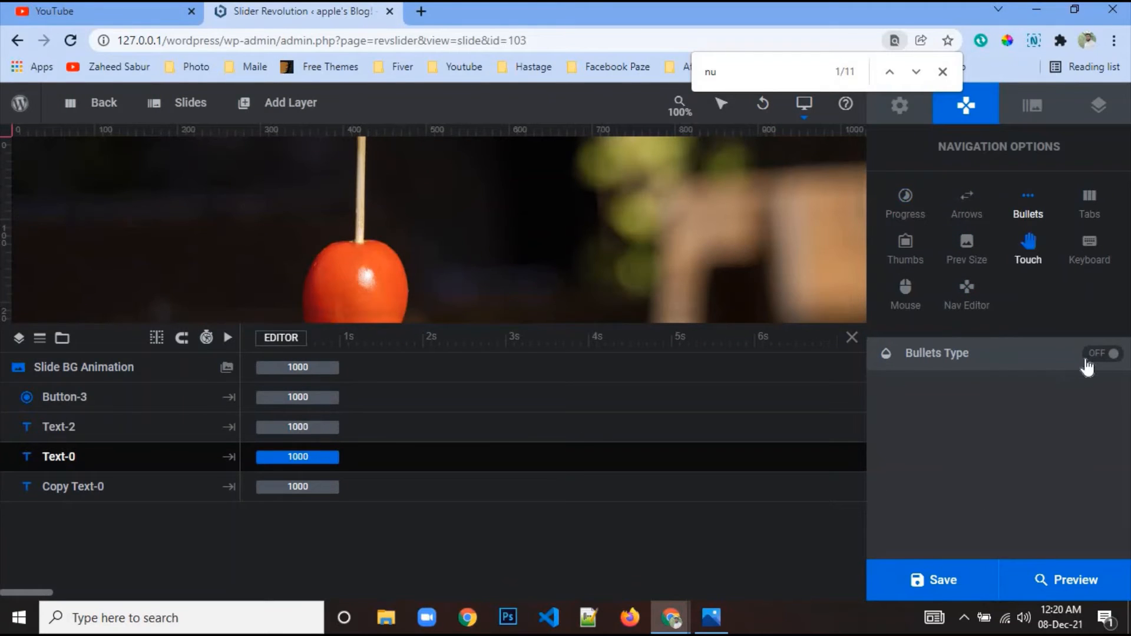
{"action": "left_click", "coordinate": [1097, 354]}
{"action": "left_click", "coordinate": [1018, 241]}
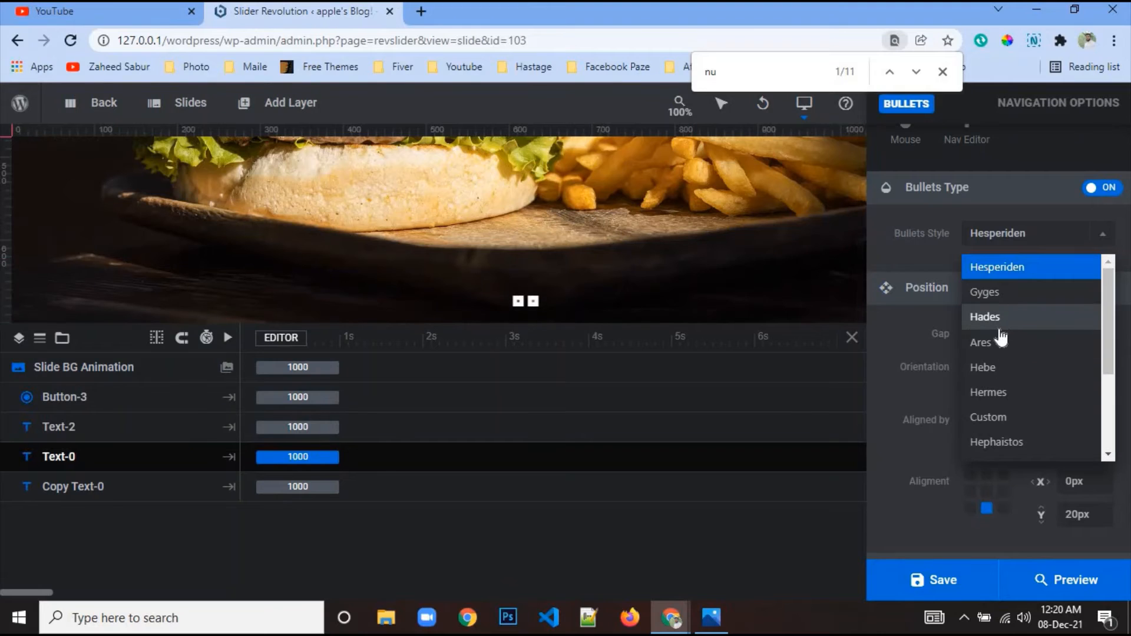
{"action": "left_click", "coordinate": [1003, 402]}
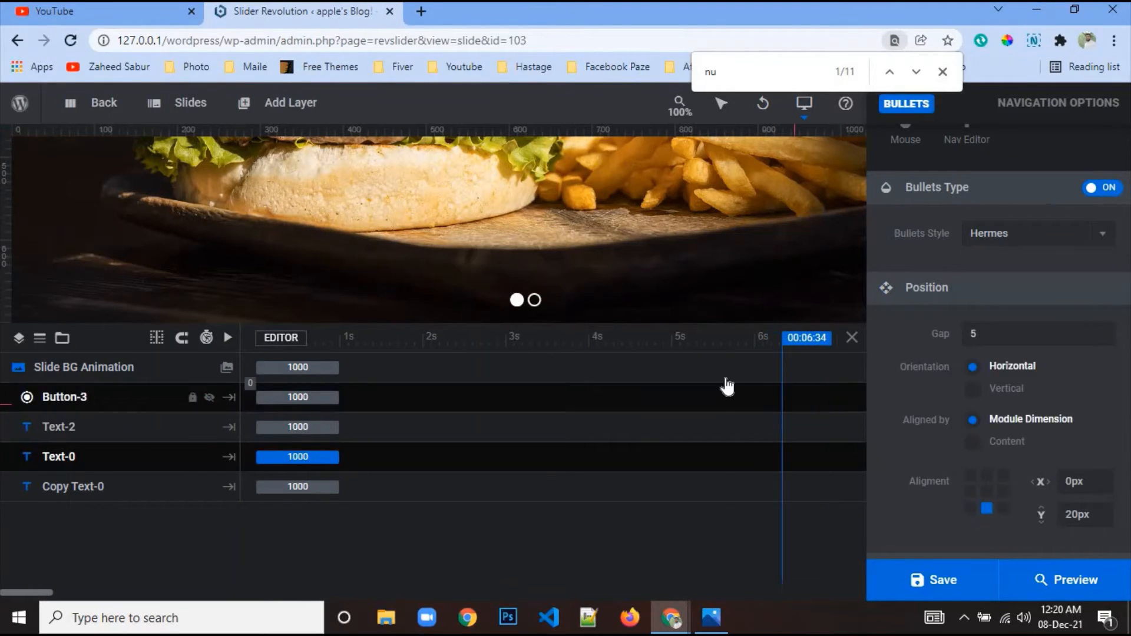
Duplicate slide #1, check the copy's layers on the canvas, and save the slider.
{"action": "mouse_move", "coordinate": [202, 105]}
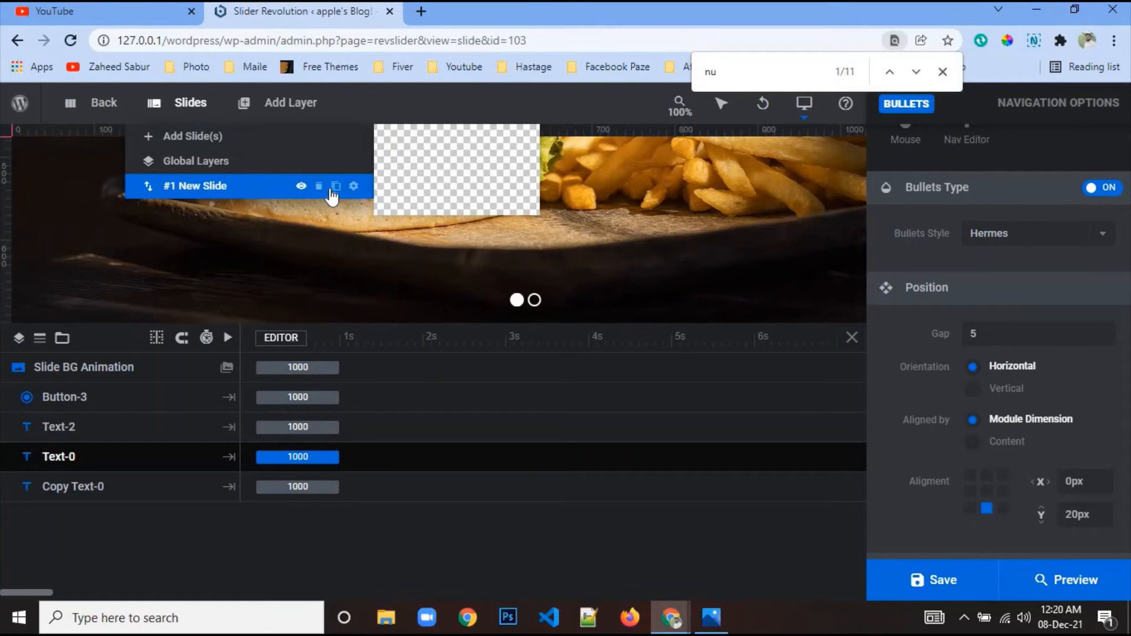
{"action": "left_click", "coordinate": [335, 186]}
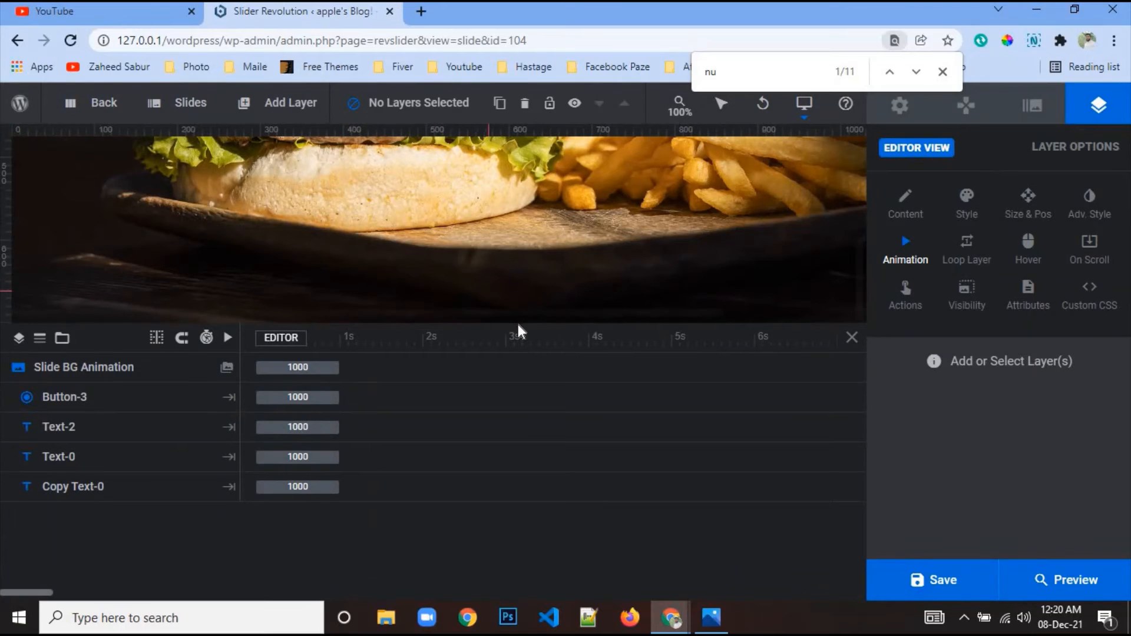
{"action": "scroll", "coordinate": [589, 242], "scroll_direction": "up", "scroll_amount": 5}
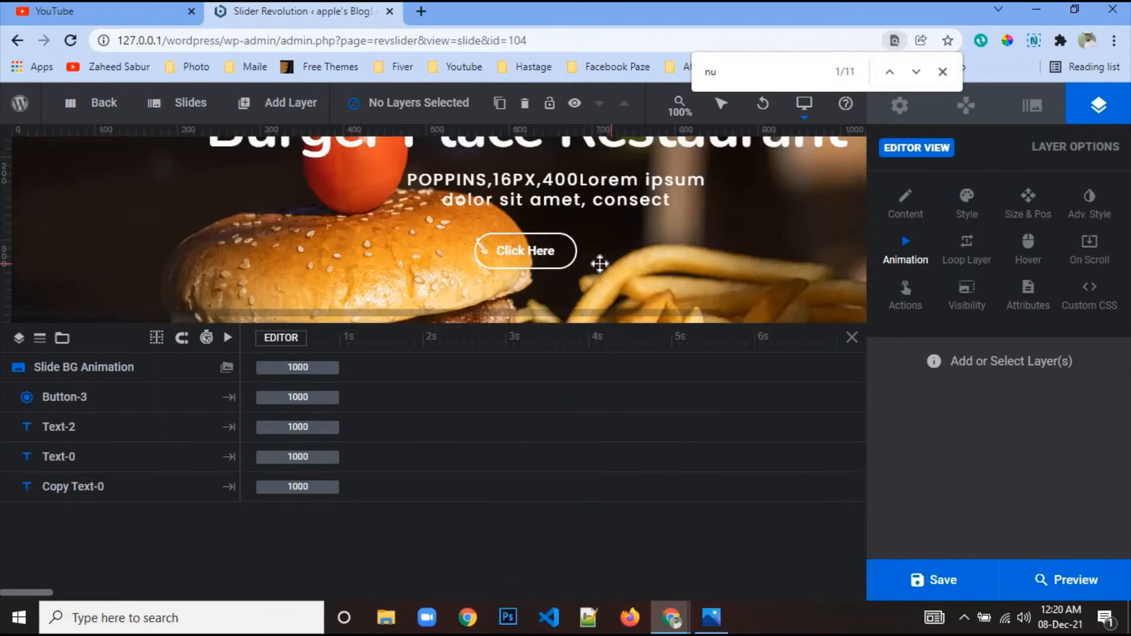
{"action": "scroll", "coordinate": [600, 264], "scroll_direction": "down", "scroll_amount": 5}
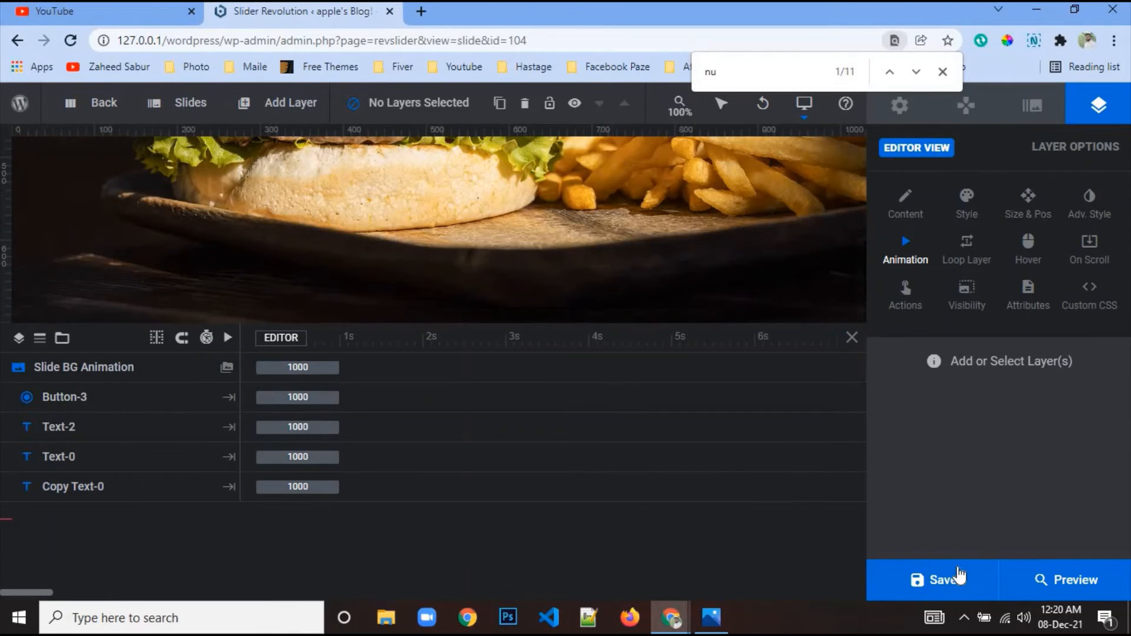
{"action": "mouse_move", "coordinate": [929, 515]}
{"action": "left_click", "coordinate": [933, 580]}
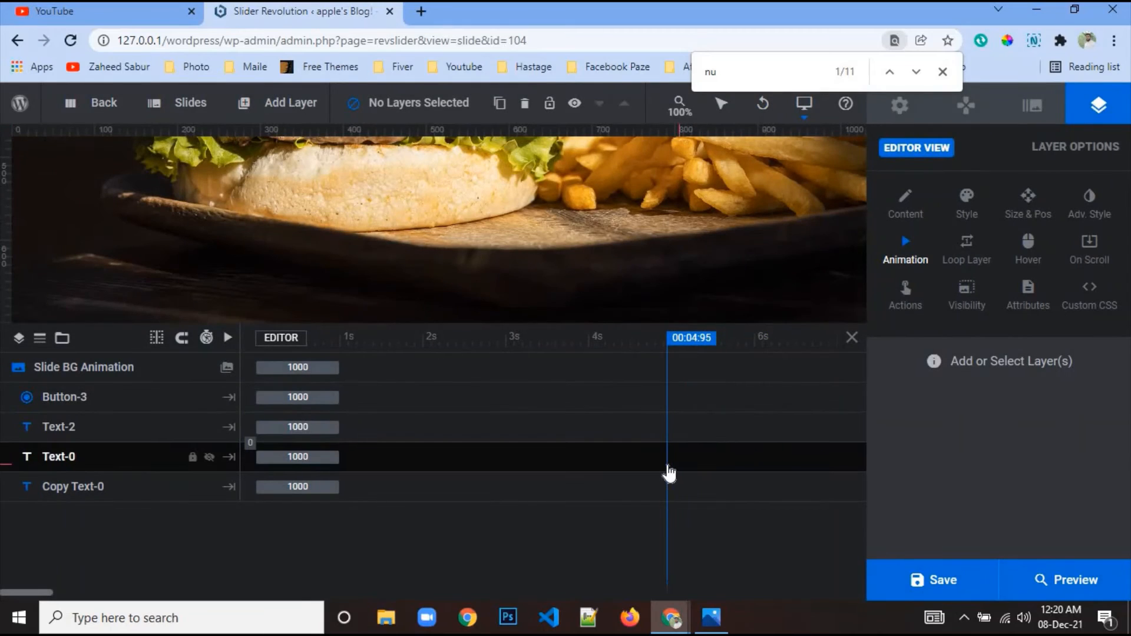
Preview the slider to check the layer animations, slide transitions and bullets, and close the preview.
{"action": "left_click", "coordinate": [1073, 591]}
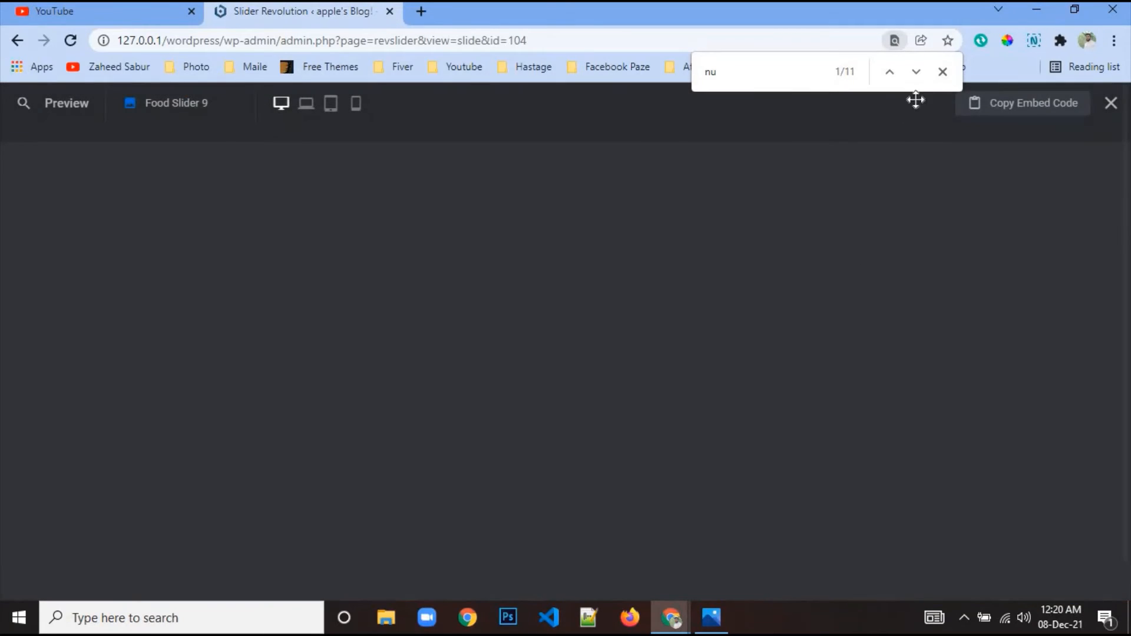
{"action": "left_click", "coordinate": [943, 72]}
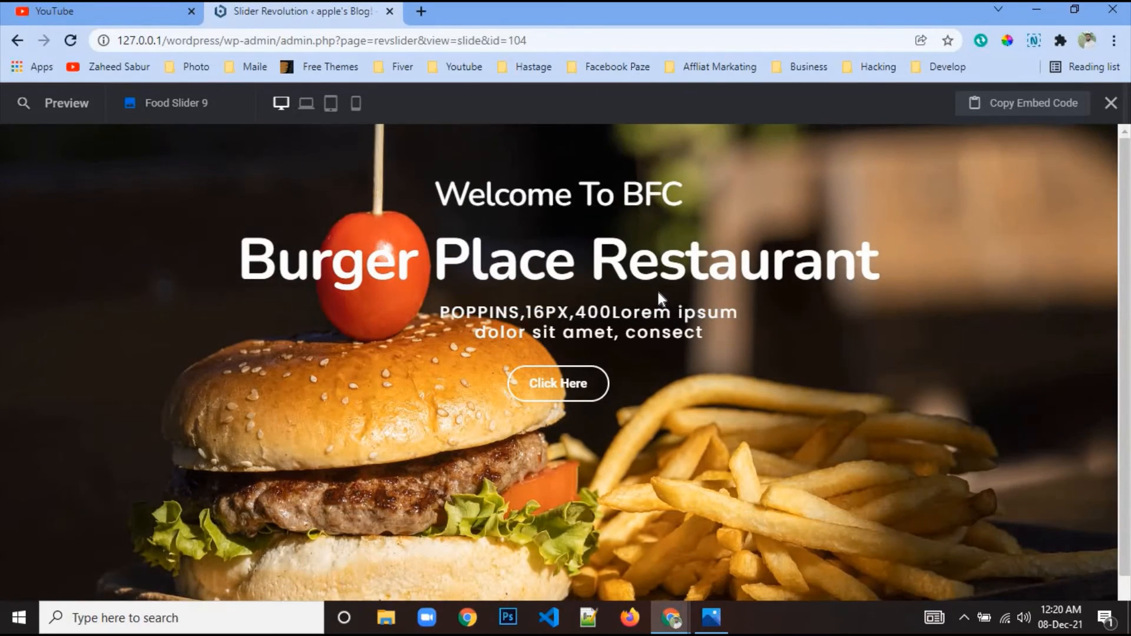
{"action": "scroll", "coordinate": [668, 350], "scroll_direction": "down", "scroll_amount": 1}
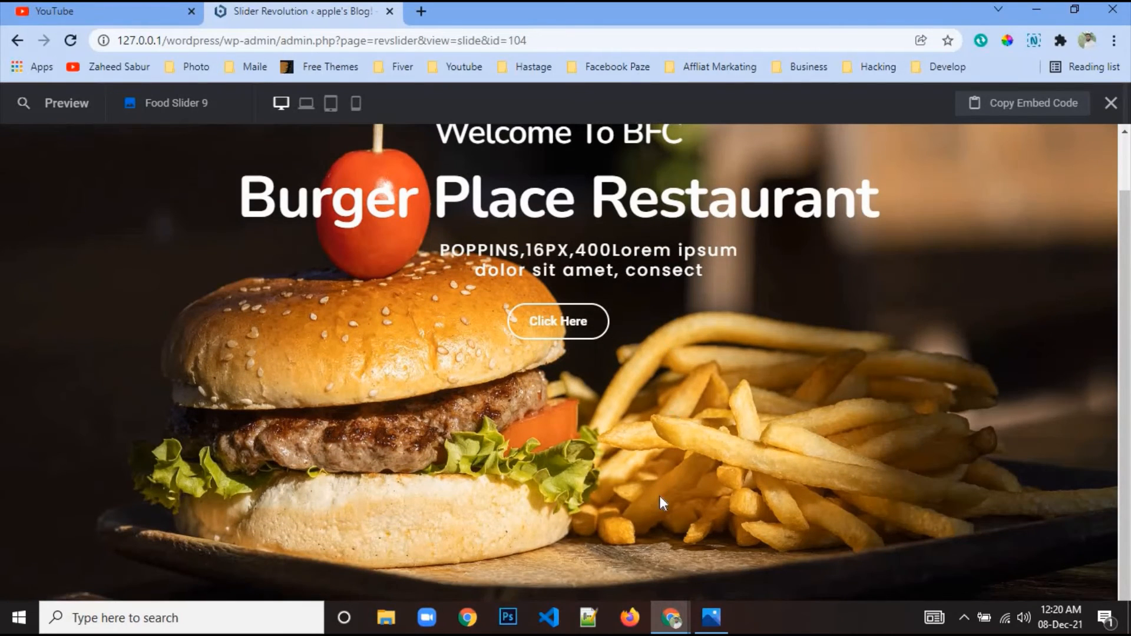
{"action": "scroll", "coordinate": [659, 496], "scroll_direction": "up", "scroll_amount": 1}
{"action": "scroll", "coordinate": [659, 472], "scroll_direction": "down", "scroll_amount": 1}
{"action": "scroll", "coordinate": [700, 422], "scroll_direction": "up", "scroll_amount": 1}
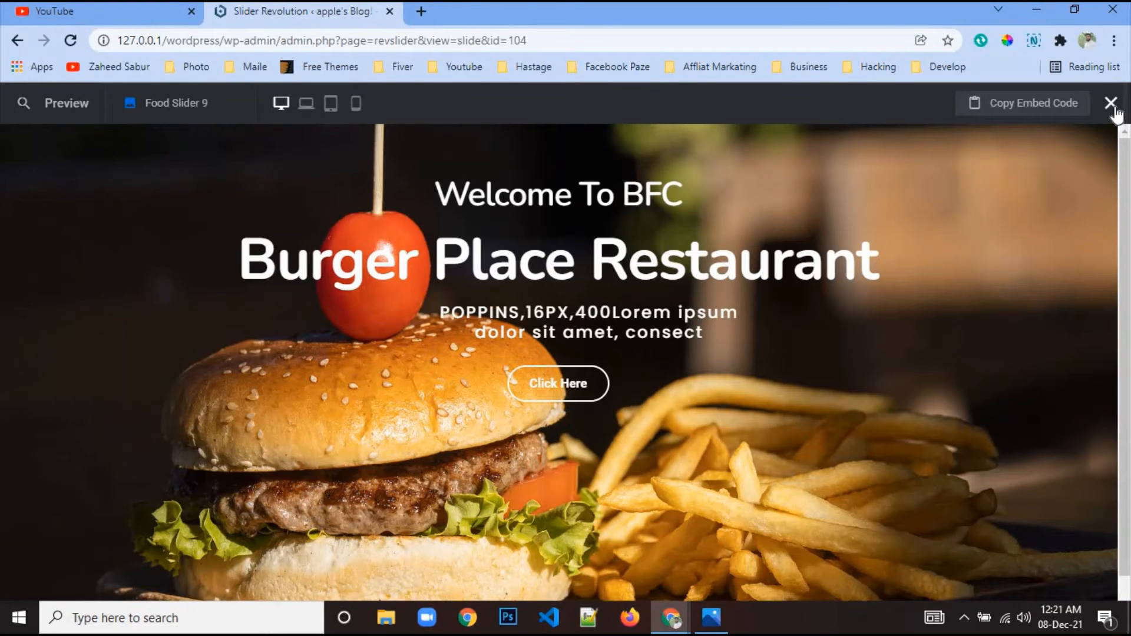
{"action": "scroll", "coordinate": [892, 439], "scroll_direction": "down", "scroll_amount": 1}
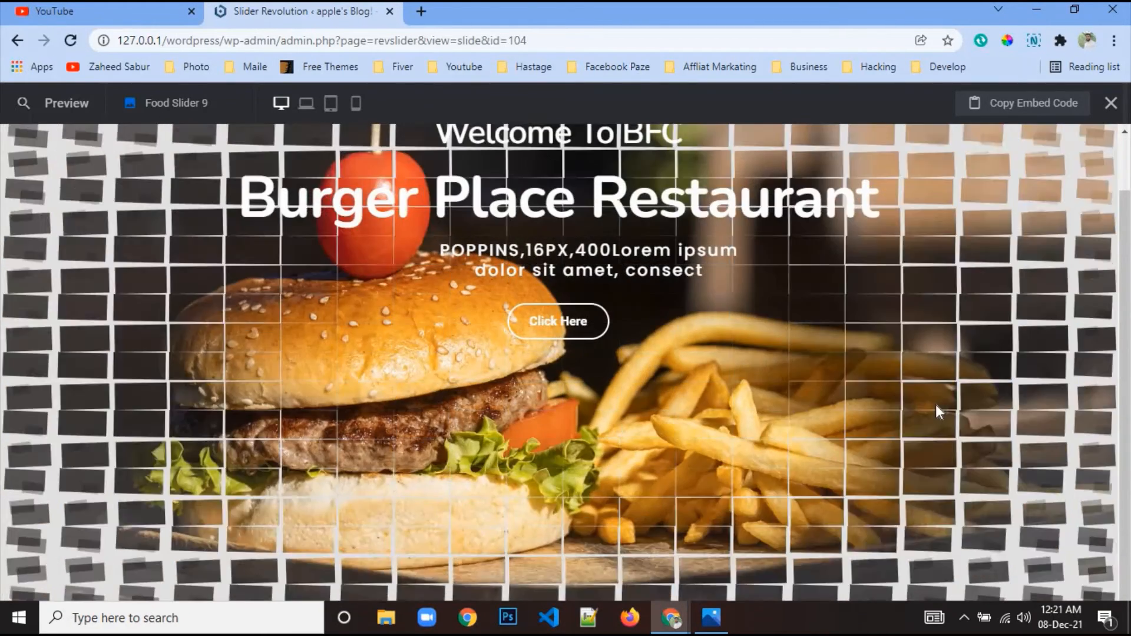
{"action": "scroll", "coordinate": [959, 330], "scroll_direction": "up", "scroll_amount": 1}
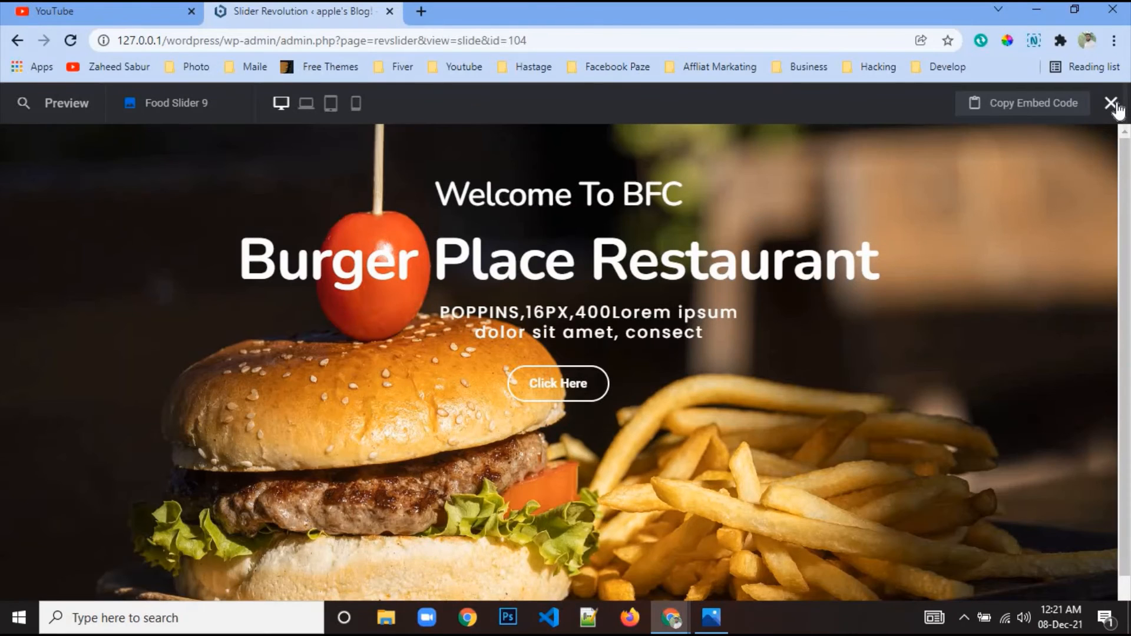
{"action": "left_click", "coordinate": [1112, 104]}
Shrink the timeline area and compare the slide's layout with the reference design image in Photos.
{"action": "left_click_drag", "start_coordinate": [627, 333], "coordinate": [647, 479]}
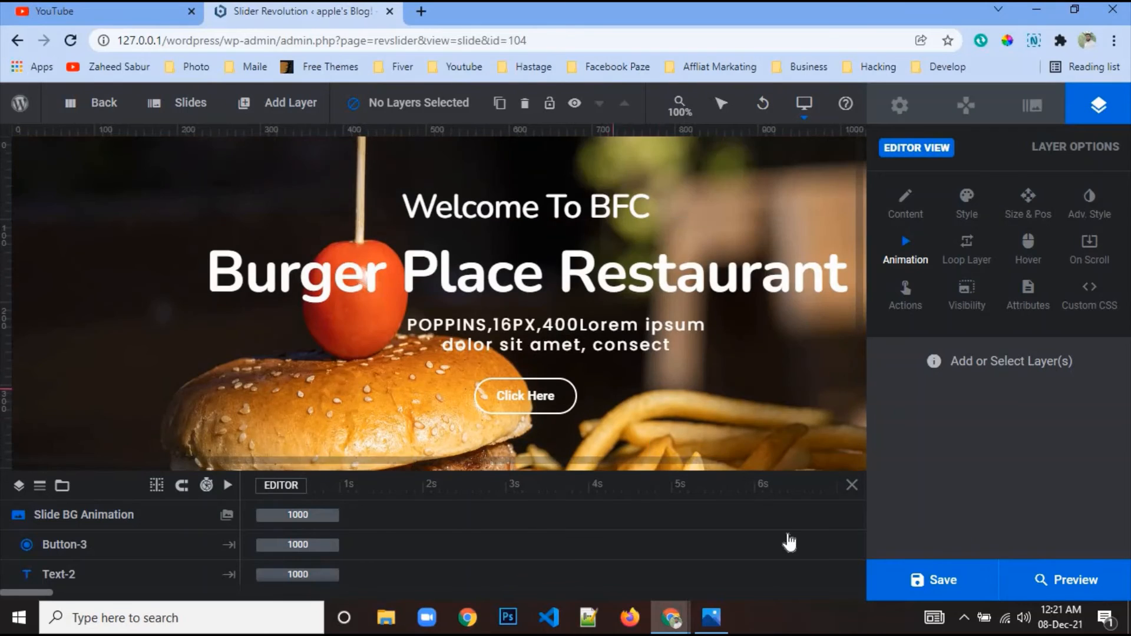
{"action": "left_click", "coordinate": [711, 618]}
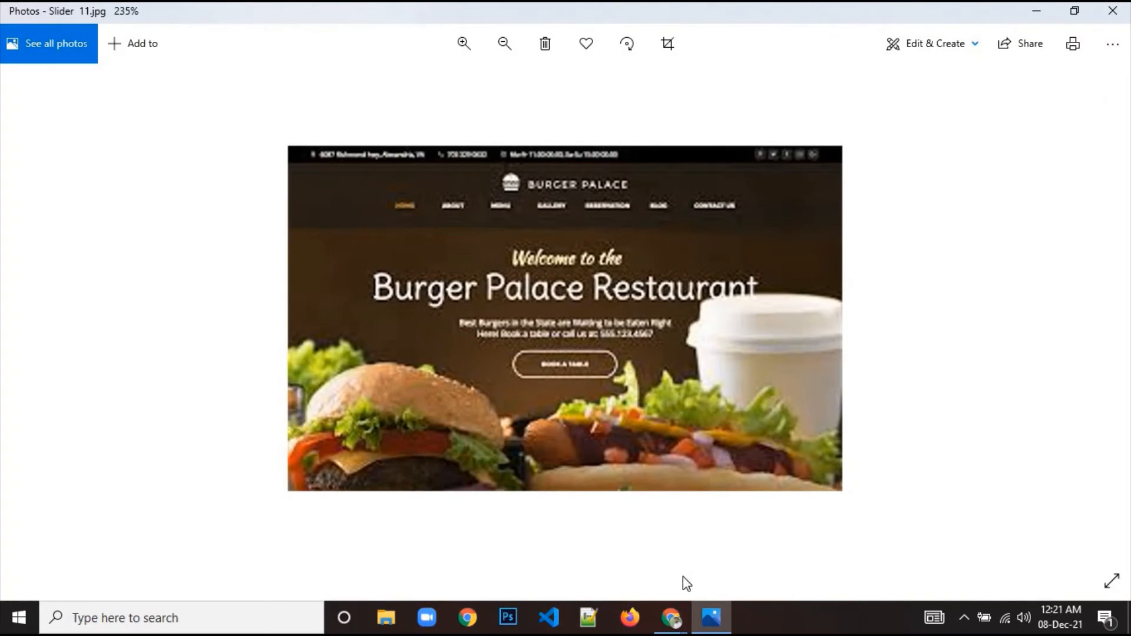
{"action": "mouse_move", "coordinate": [671, 617]}
{"action": "left_click", "coordinate": [759, 540]}
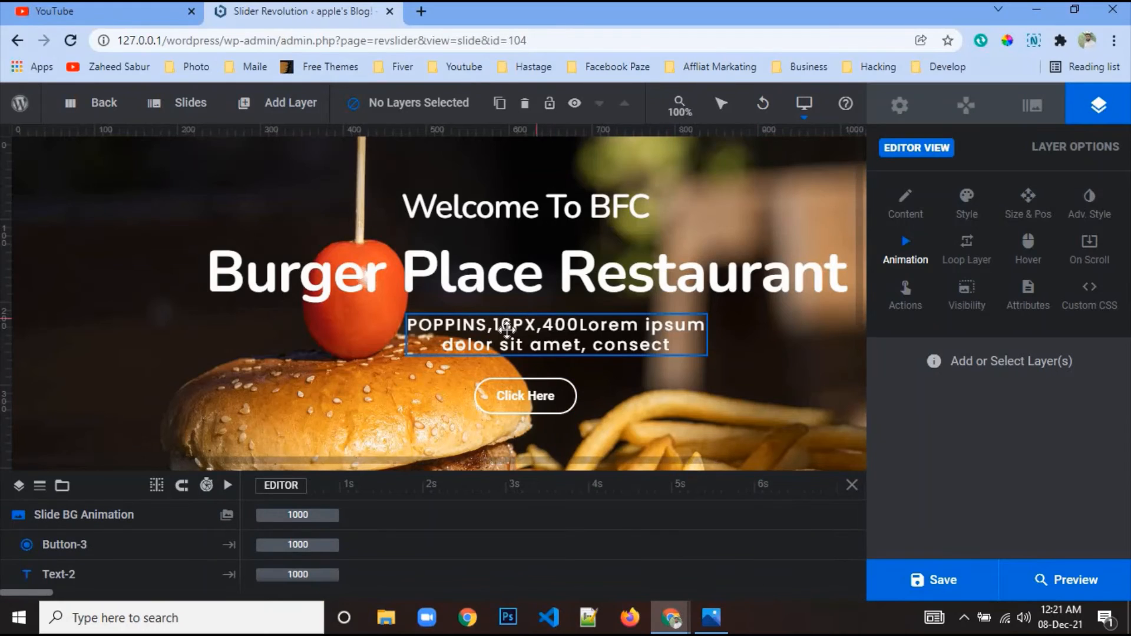
Add a shape layer to the duplicated slide and move it below "Copy Text-0" in the layer order.
{"action": "left_click_drag", "start_coordinate": [377, 471], "coordinate": [380, 307]}
{"action": "mouse_move", "coordinate": [290, 118]}
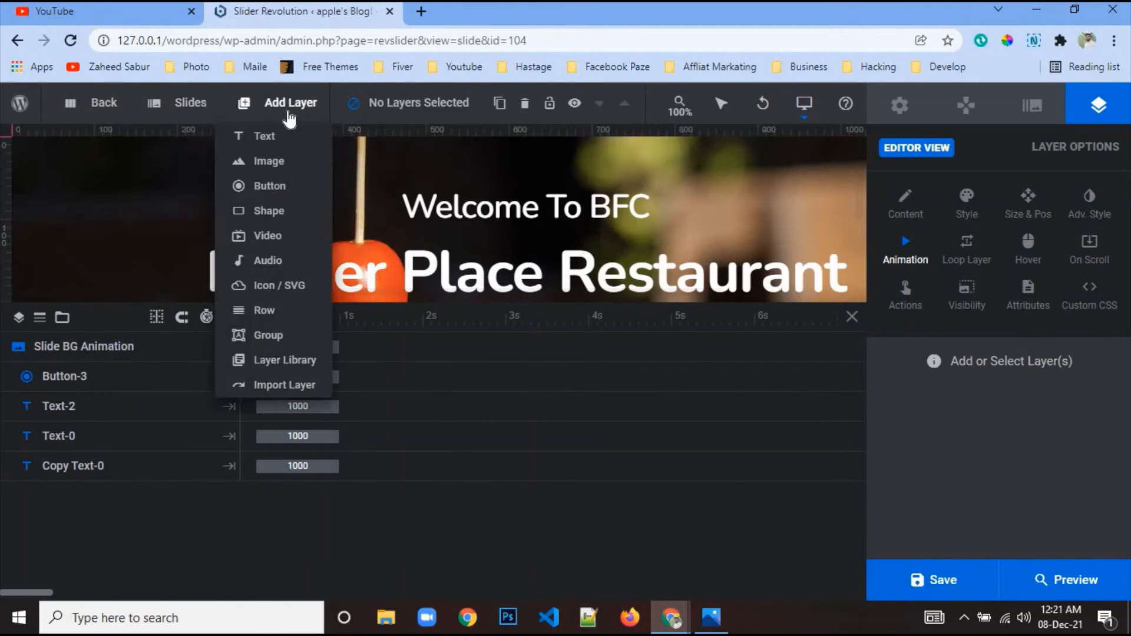
{"action": "left_click", "coordinate": [295, 220]}
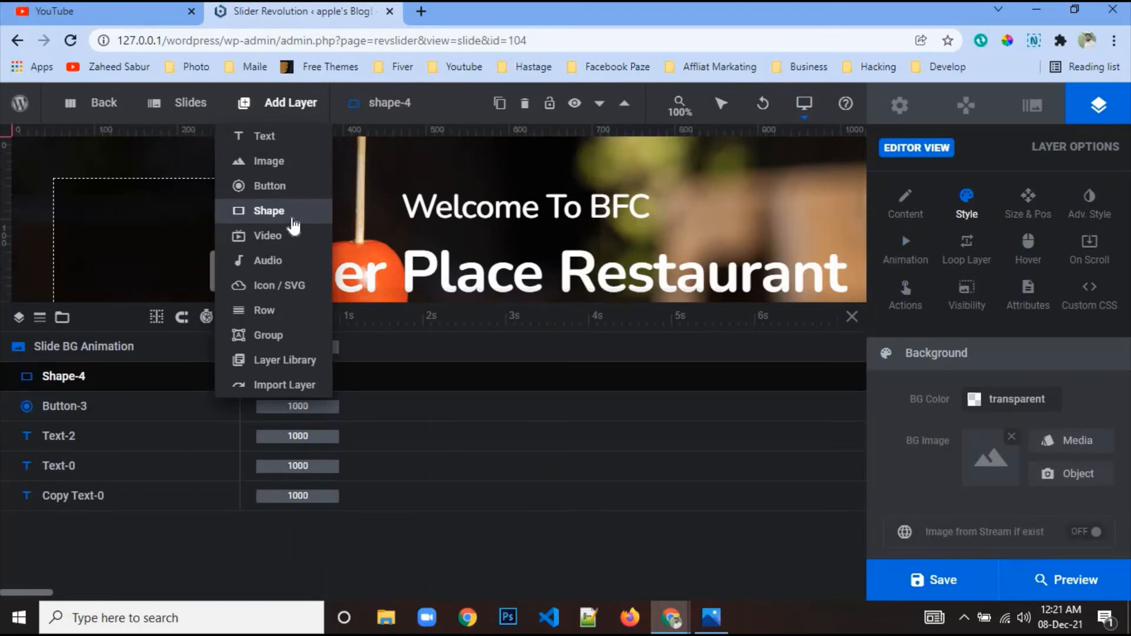
{"action": "mouse_move", "coordinate": [204, 389]}
{"action": "left_mouse_down"}
{"action": "mouse_move", "coordinate": [228, 522]}
{"action": "mouse_move", "coordinate": [225, 512]}
{"action": "left_mouse_up"}
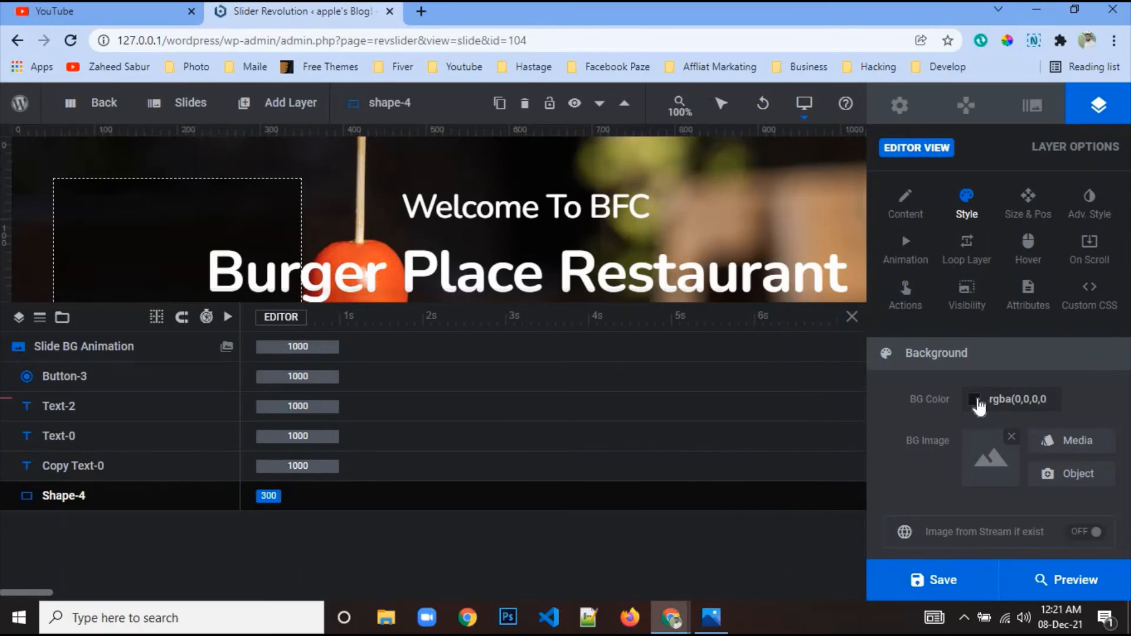
Make the shape layer fill the whole slide by setting its size preset to Cover.
{"action": "left_click", "coordinate": [1028, 207]}
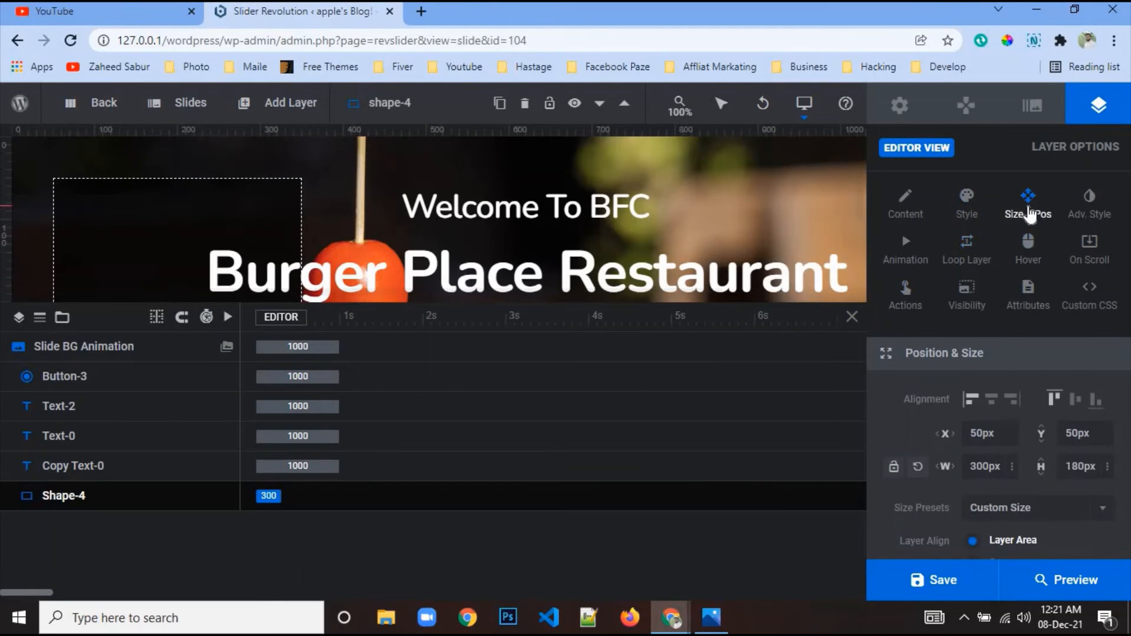
{"action": "left_click", "coordinate": [1018, 426]}
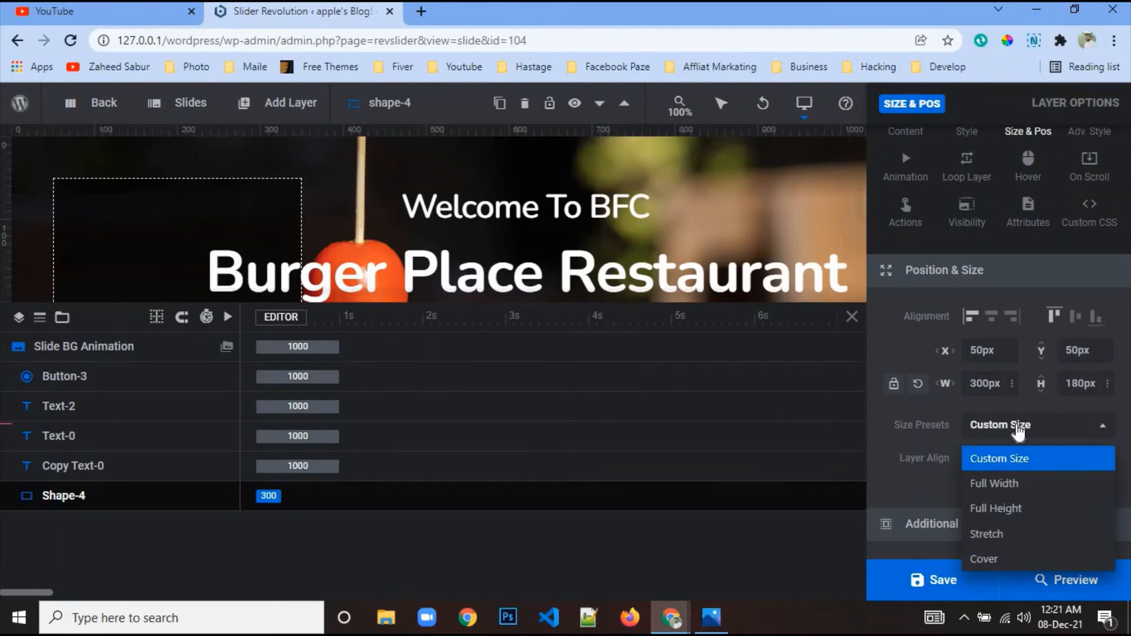
{"action": "left_click", "coordinate": [1018, 430]}
{"action": "left_click", "coordinate": [1004, 430]}
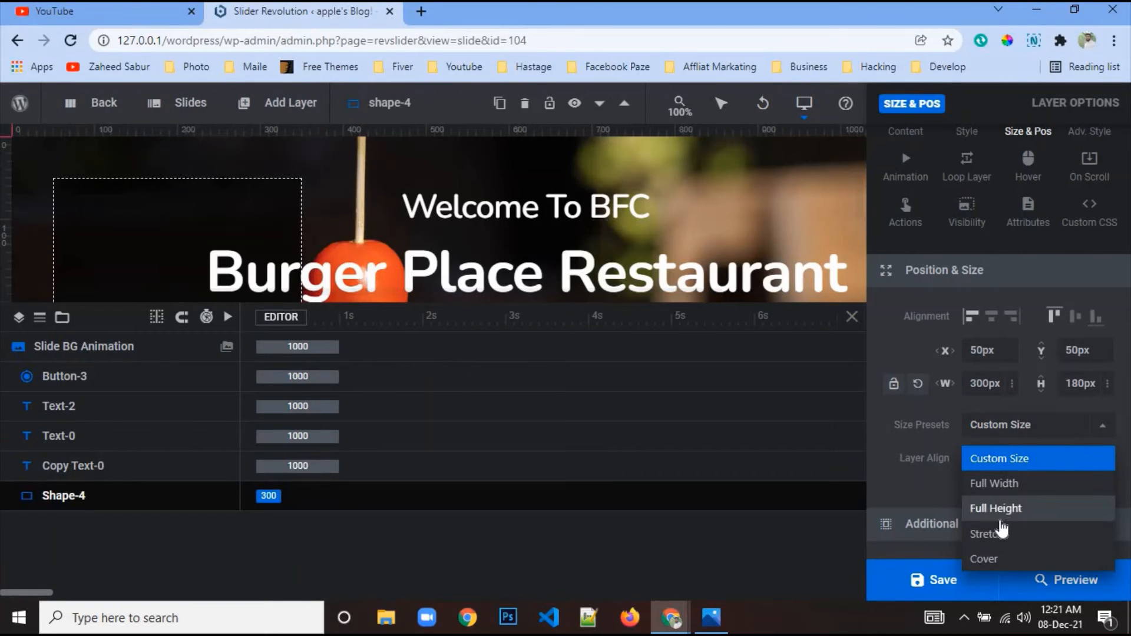
{"action": "left_click", "coordinate": [1003, 557]}
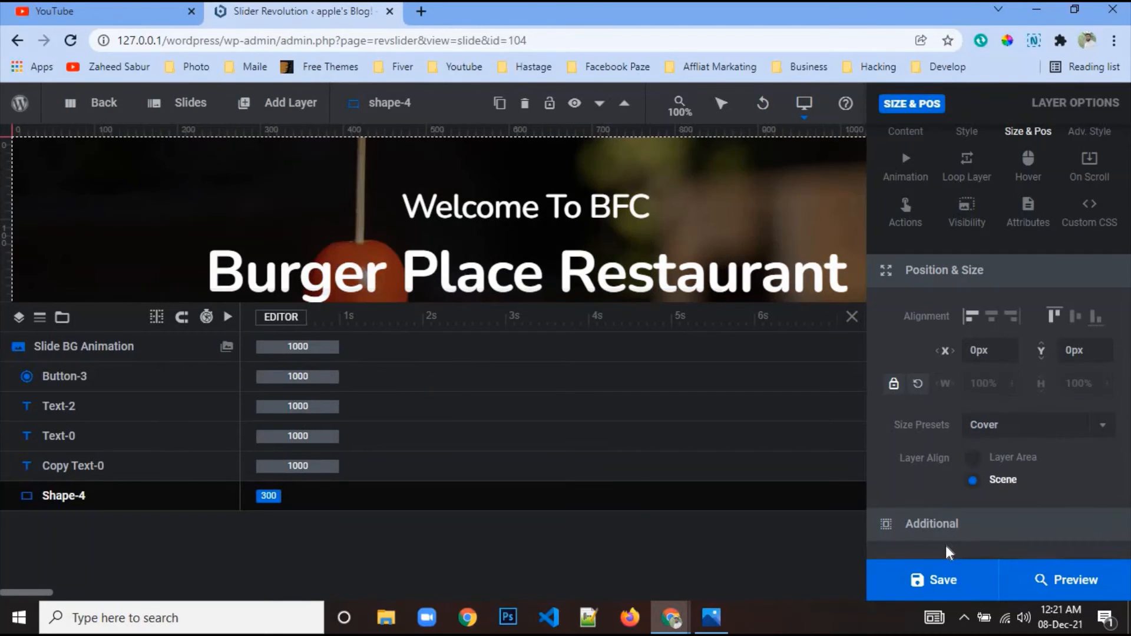
{"action": "scroll", "coordinate": [510, 225], "scroll_direction": "down", "scroll_amount": 4}
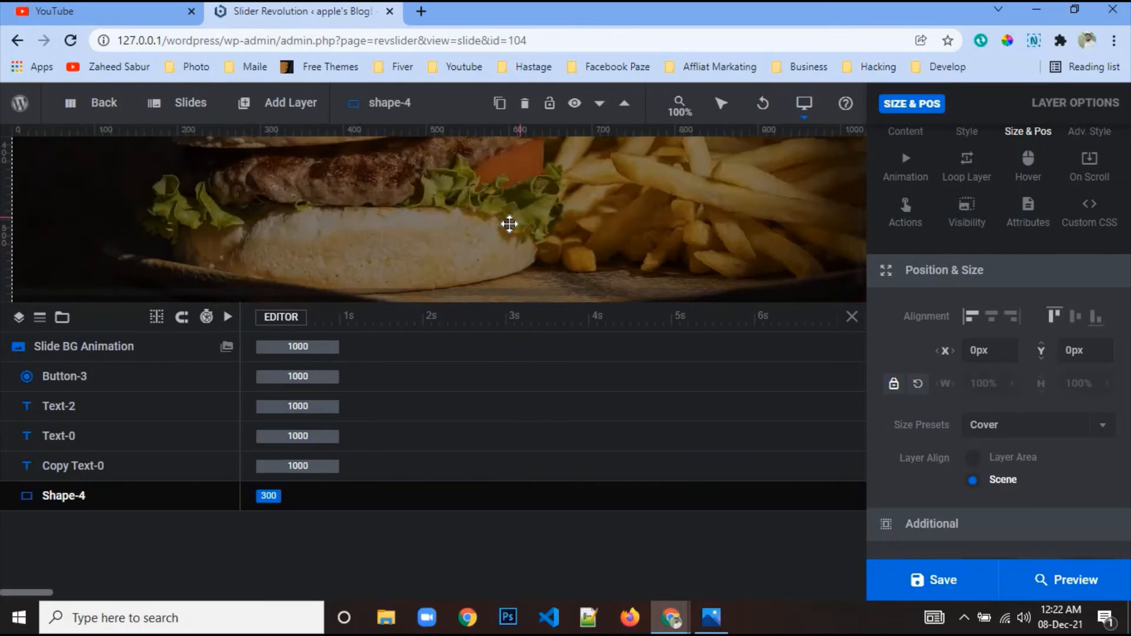
{"action": "scroll", "coordinate": [509, 232], "scroll_direction": "up", "scroll_amount": 5}
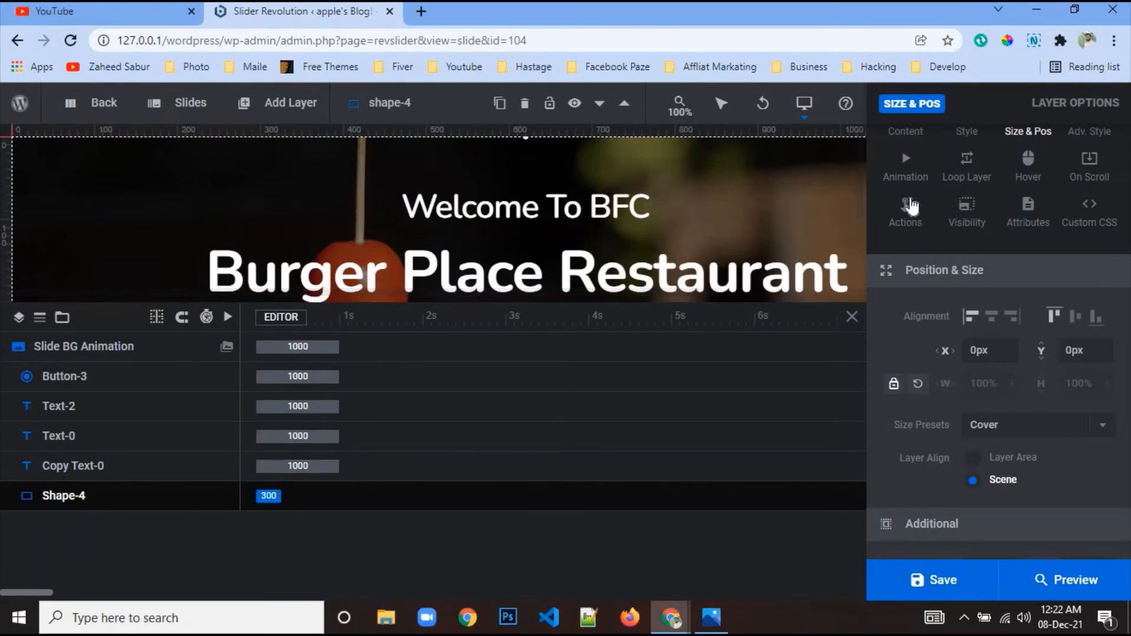
Set the shape layer's black background colour to 67% opacity and apply it.
{"action": "scroll", "coordinate": [910, 207], "scroll_direction": "up", "scroll_amount": 2}
{"action": "left_click", "coordinate": [967, 199]}
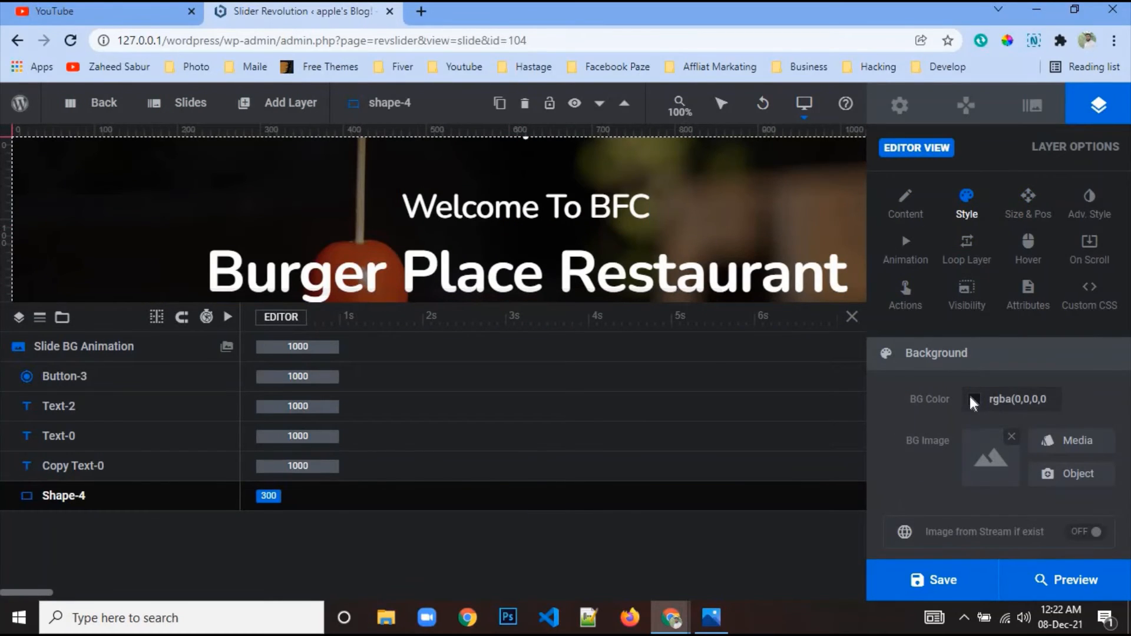
{"action": "left_click", "coordinate": [973, 399]}
{"action": "left_click_drag", "start_coordinate": [729, 280], "coordinate": [731, 260]}
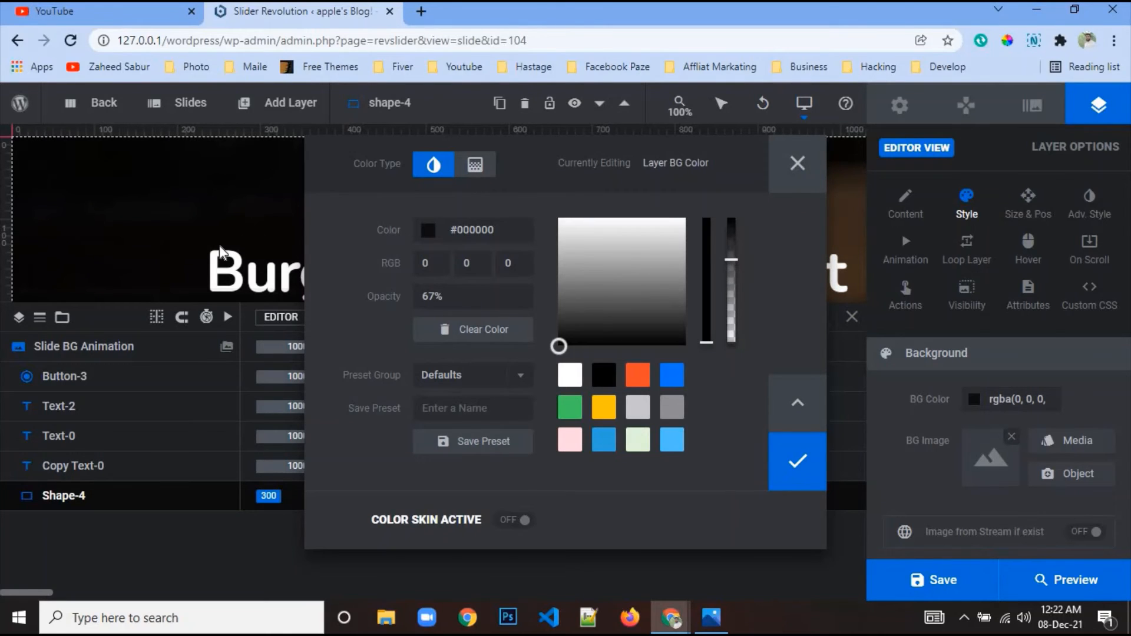
{"action": "left_click", "coordinate": [799, 472]}
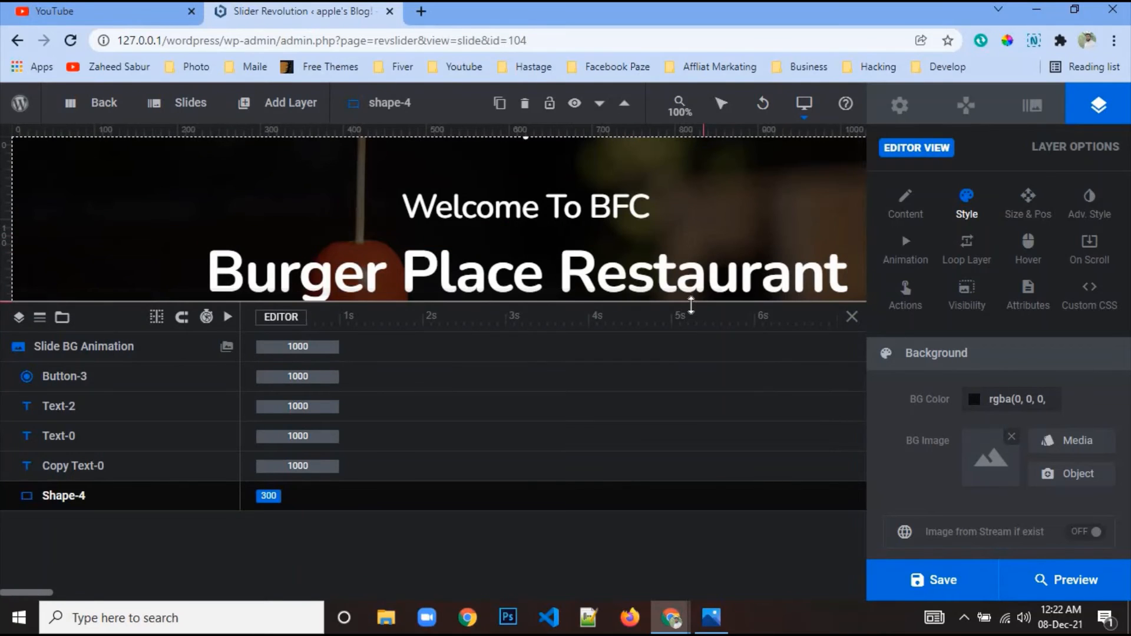
Enlarge the canvas area and align the "Welcome To BFC" text to the vertical middle with a Y offset of -100px.
{"action": "left_click_drag", "start_coordinate": [692, 305], "coordinate": [715, 506]}
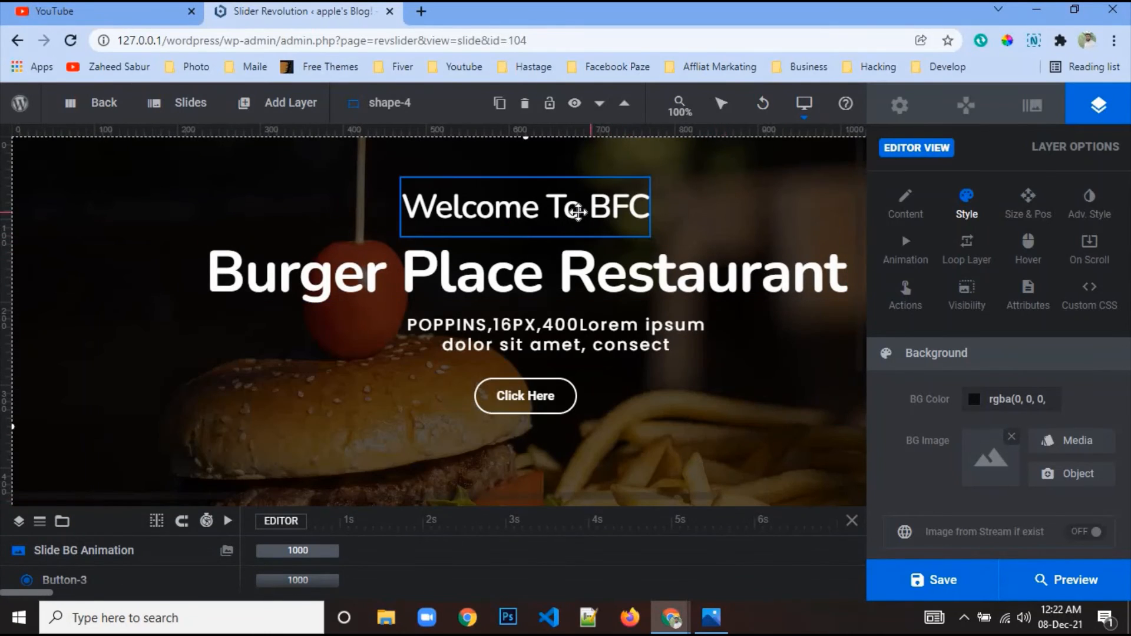
{"action": "left_click", "coordinate": [572, 209]}
{"action": "left_click", "coordinate": [1029, 204]}
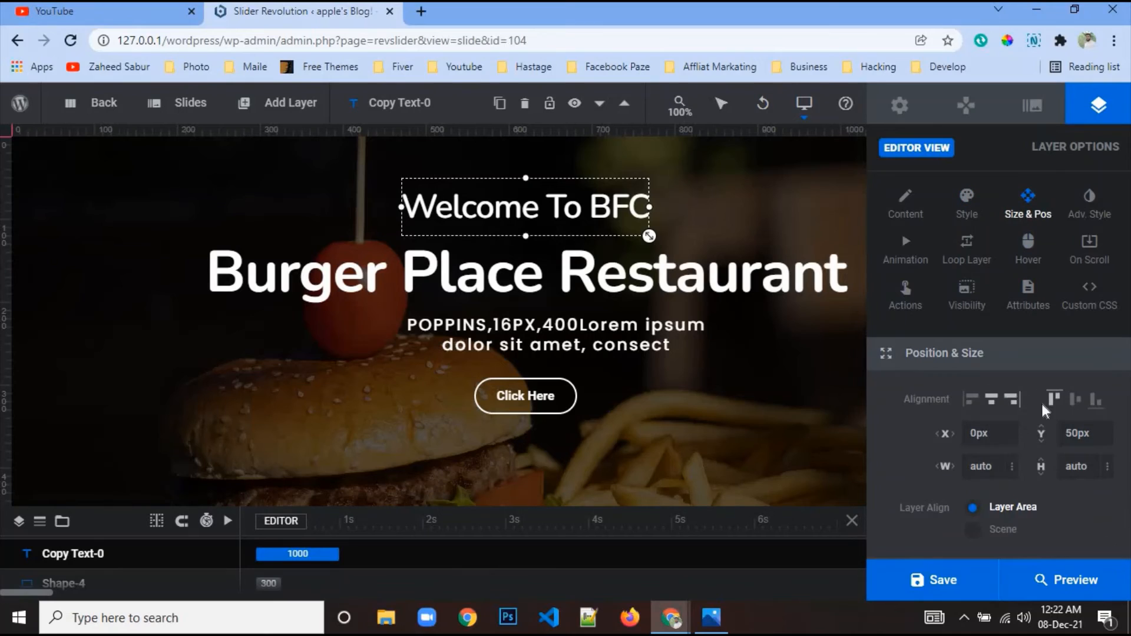
{"action": "left_click", "coordinate": [1074, 400]}
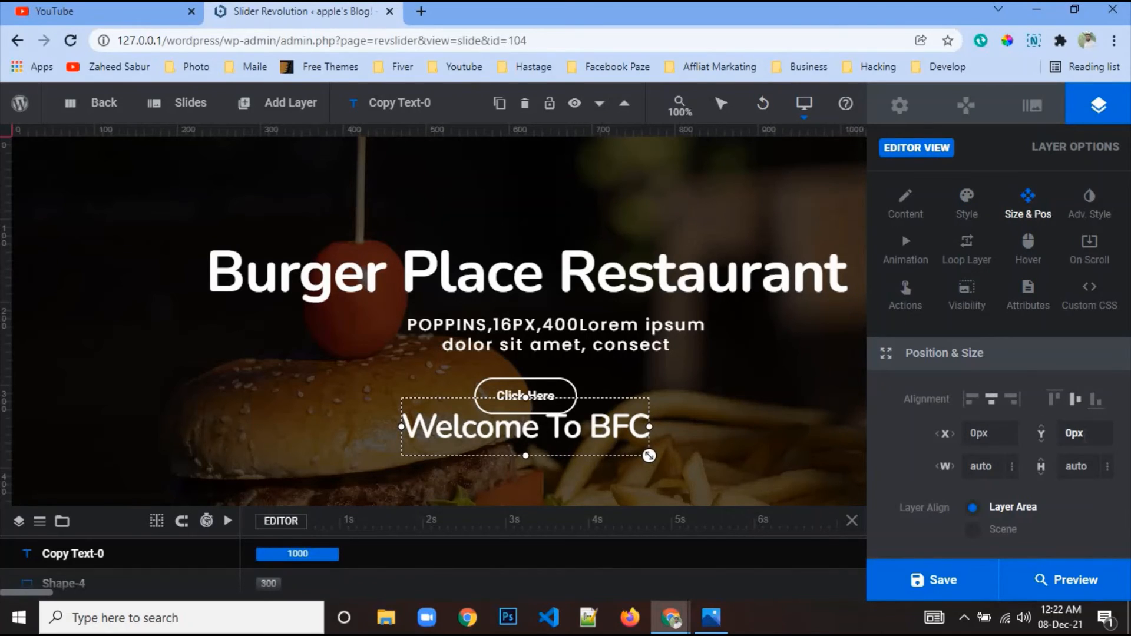
{"action": "left_click", "coordinate": [1074, 433]}
{"action": "key", "text": "BackSpace"}
{"action": "type", "text": "-100"}
{"action": "key", "text": "Return"}
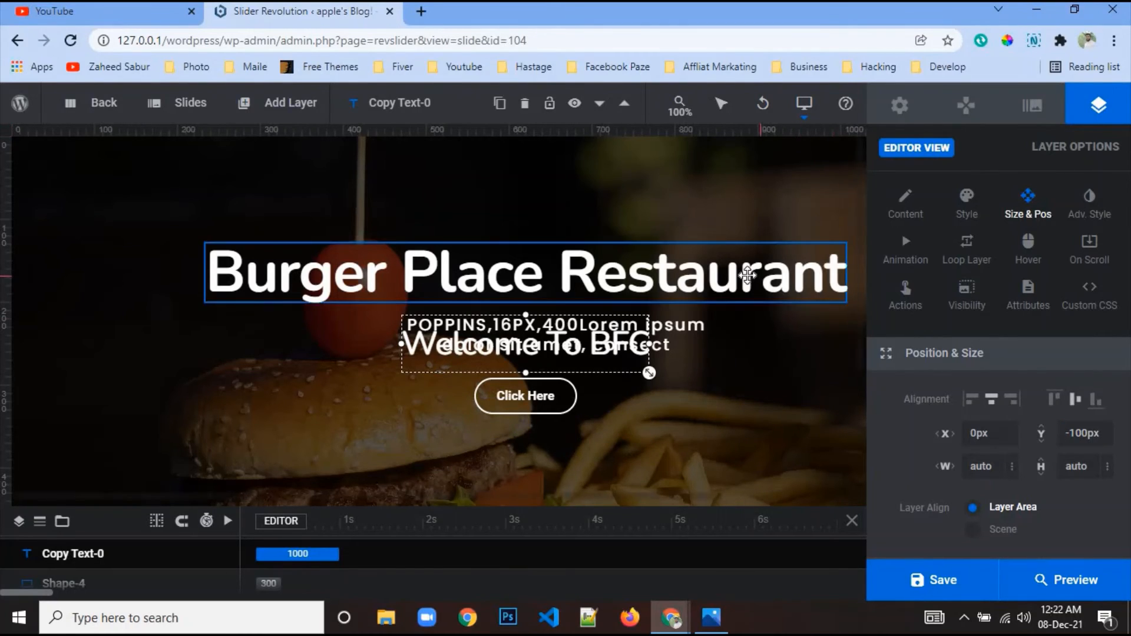
Align the "Burger Place Restaurant" heading and the Lorem ipsum paragraph to the vertical middle, giving the paragraph a Y offset of 100px.
{"action": "left_click", "coordinate": [743, 268]}
{"action": "left_click", "coordinate": [1077, 405]}
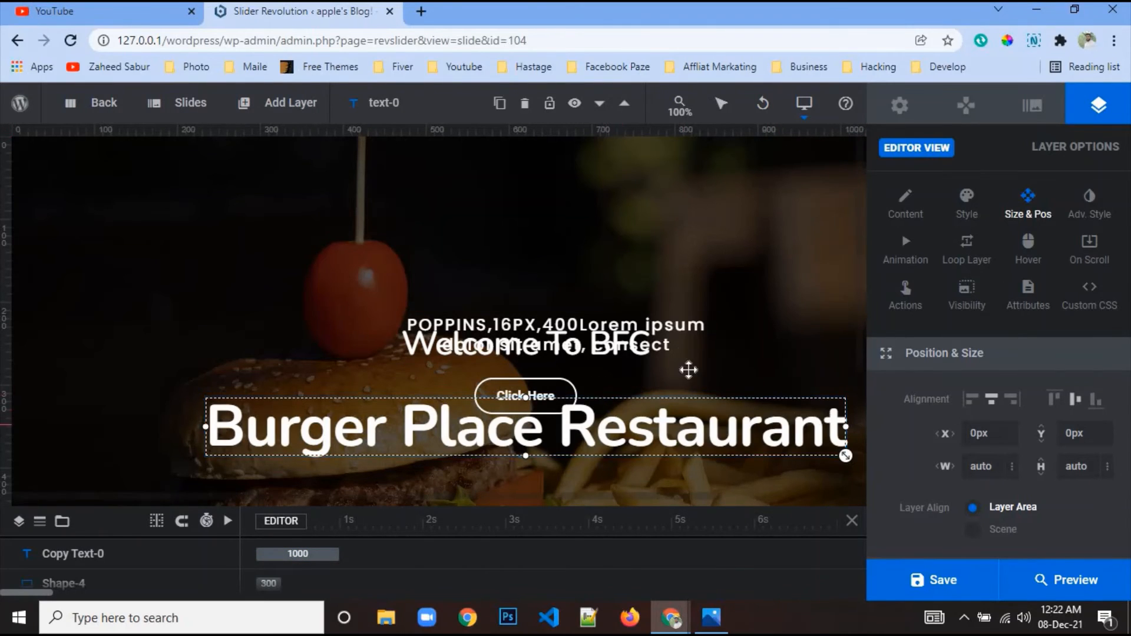
{"action": "left_click", "coordinate": [674, 332]}
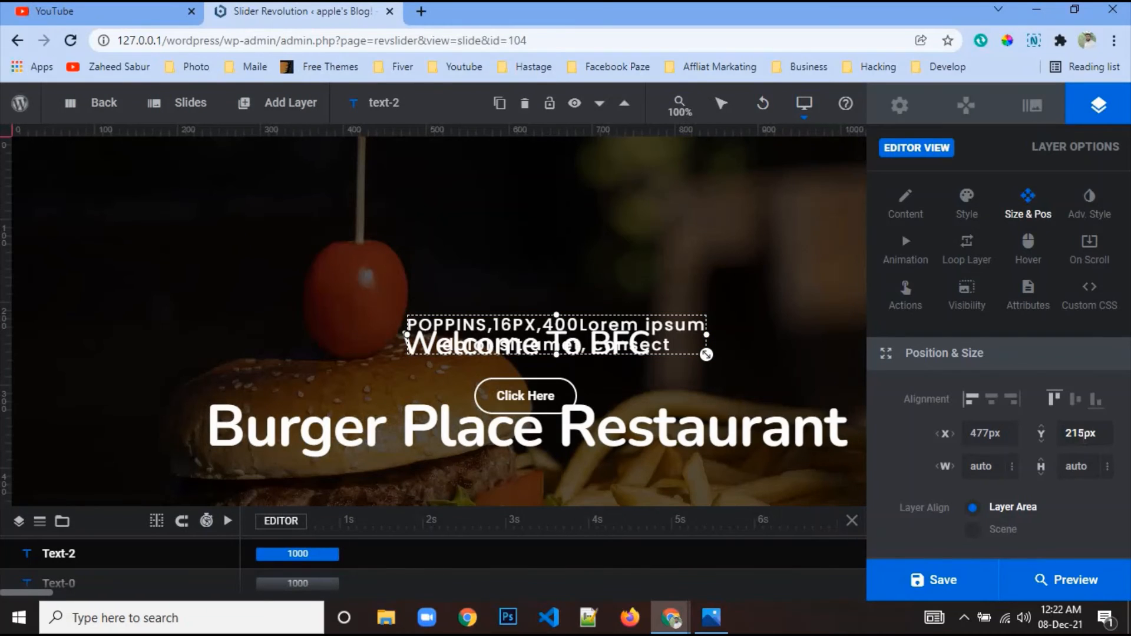
{"action": "left_click", "coordinate": [1077, 401]}
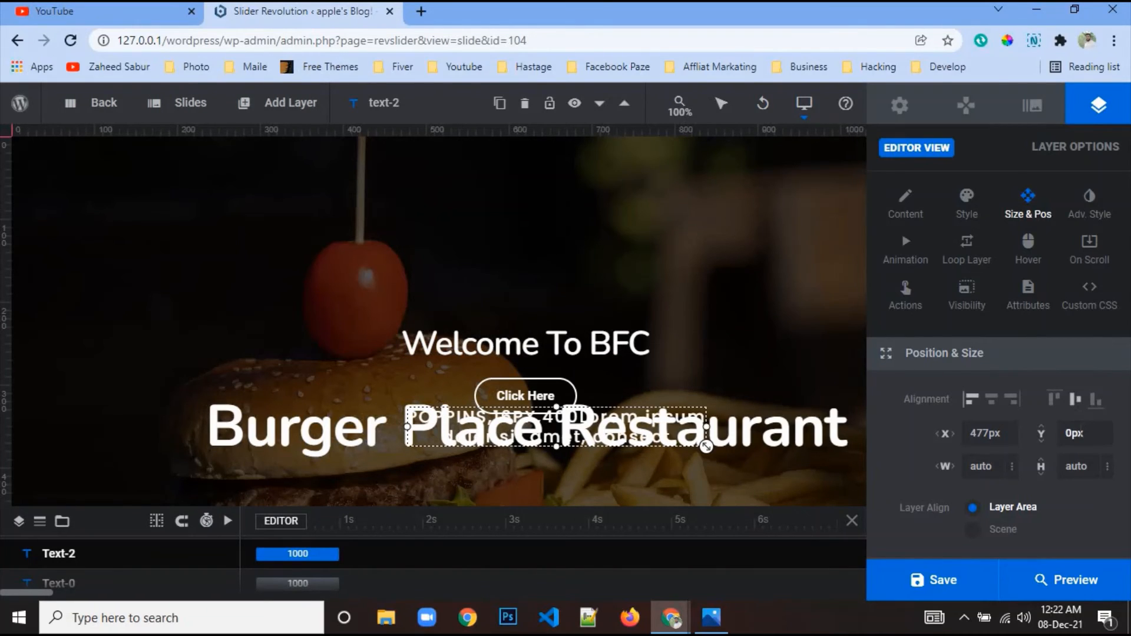
{"action": "double_click", "coordinate": [1081, 434]}
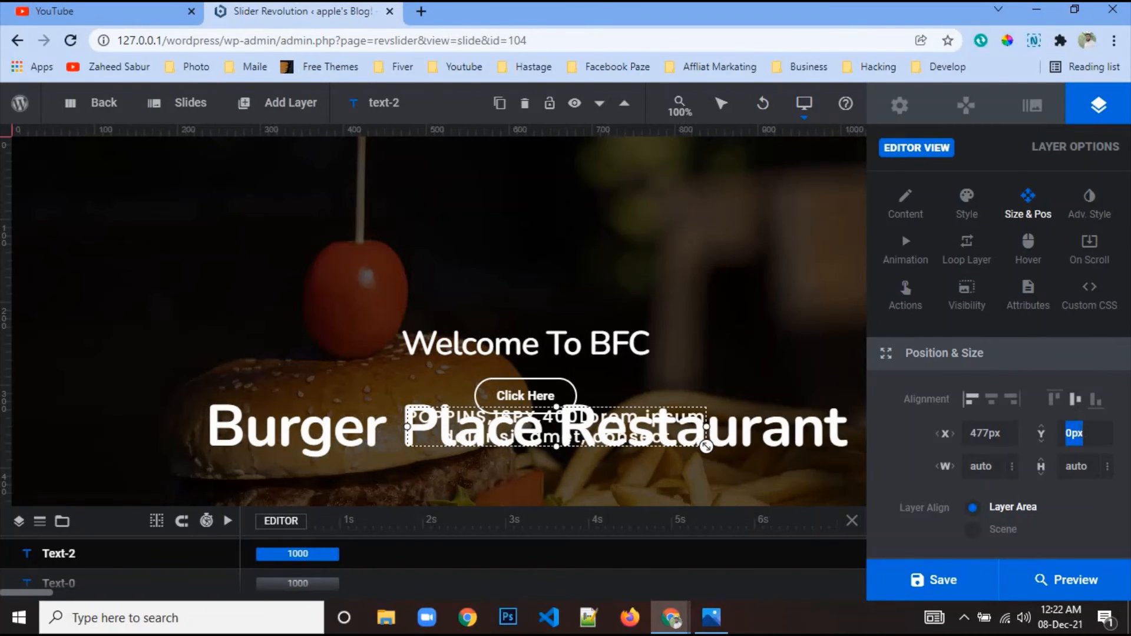
{"action": "type", "text": "50px"}
{"action": "double_click", "coordinate": [1089, 433]}
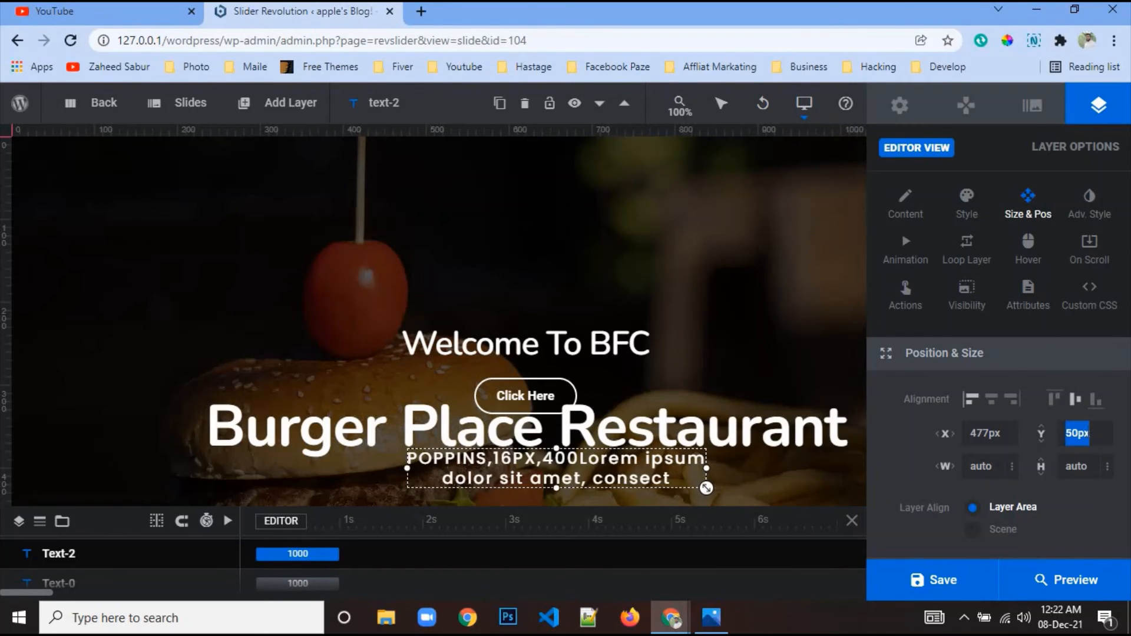
{"action": "type", "text": "100px"}
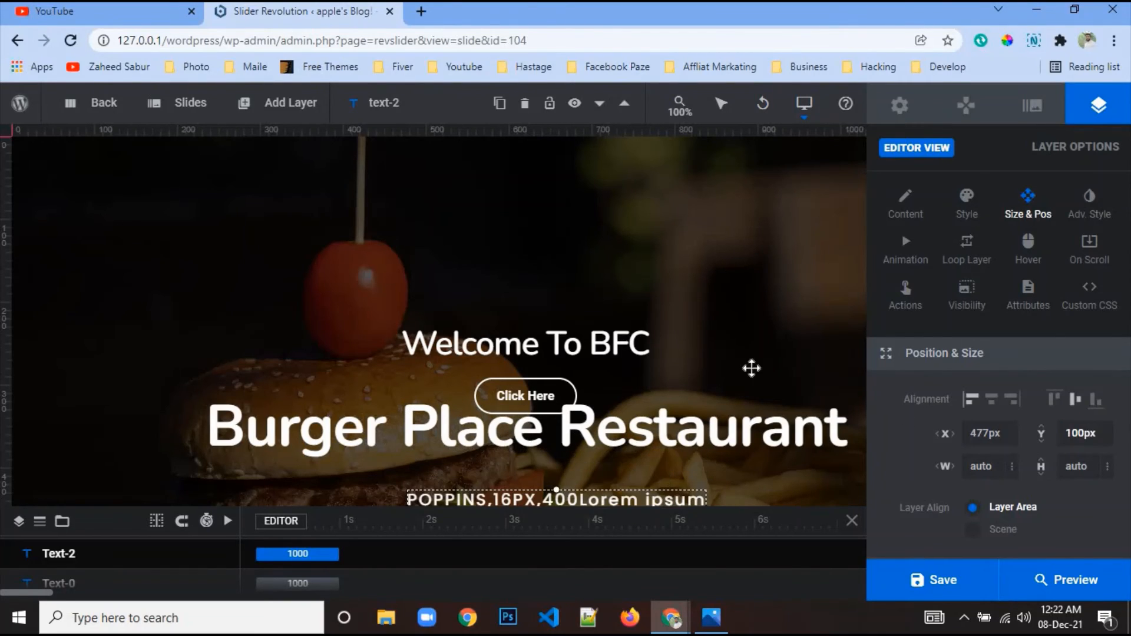
Align the "Click Here" button to the vertical middle with a Y offset of 150px.
{"action": "left_click", "coordinate": [531, 396]}
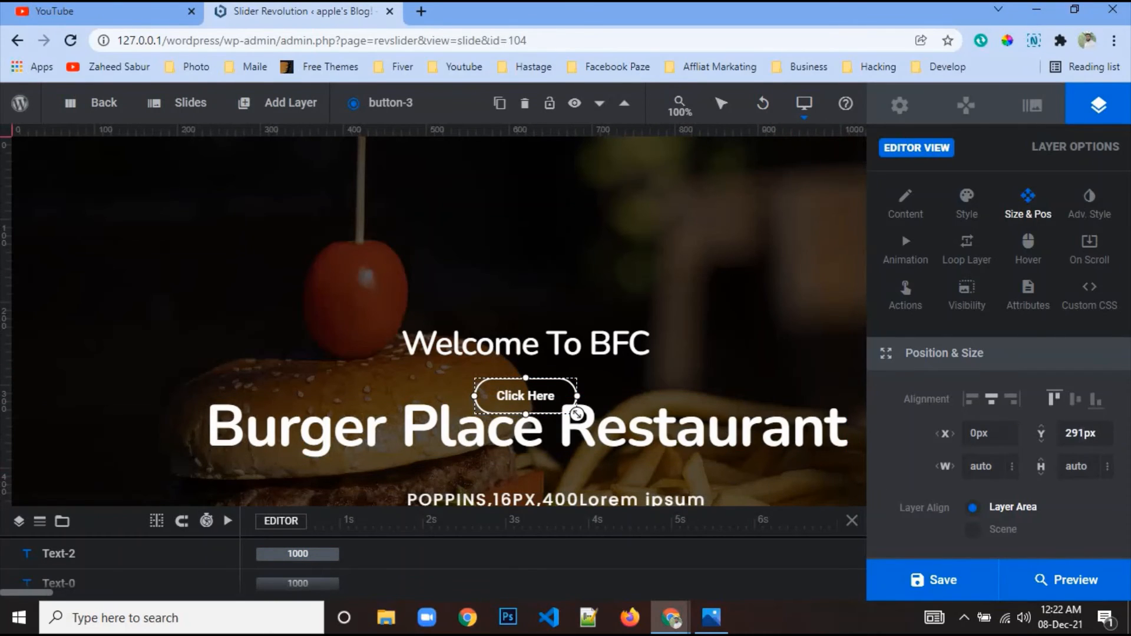
{"action": "left_click", "coordinate": [1081, 433]}
{"action": "type", "text": "150"}
{"action": "key", "text": "Return"}
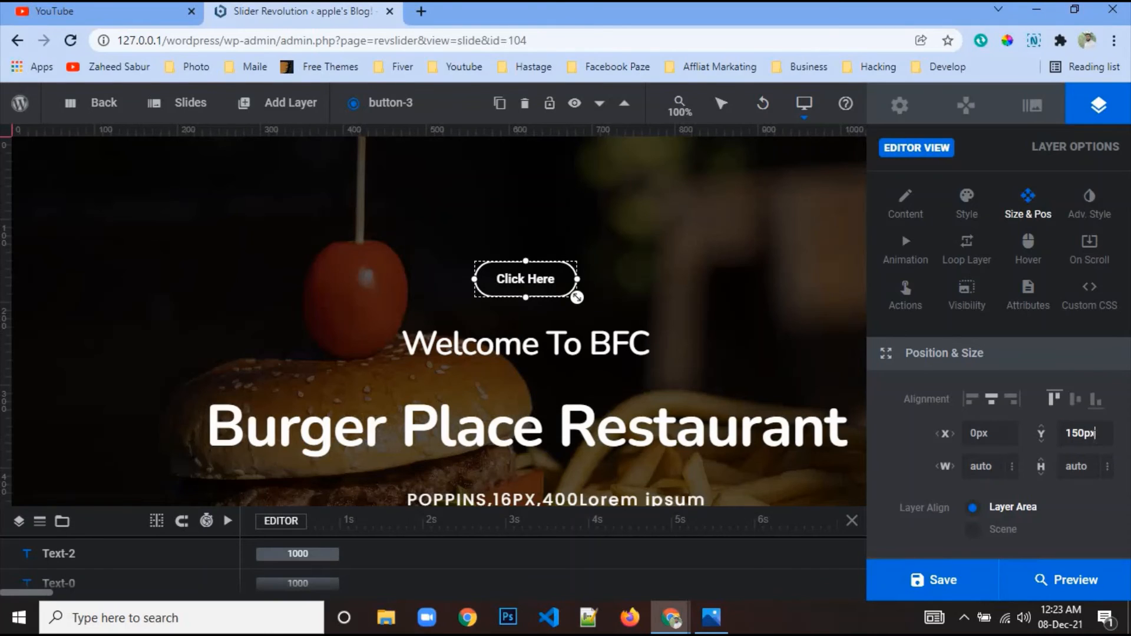
{"action": "left_click", "coordinate": [1076, 401]}
{"action": "left_click", "coordinate": [1076, 433]}
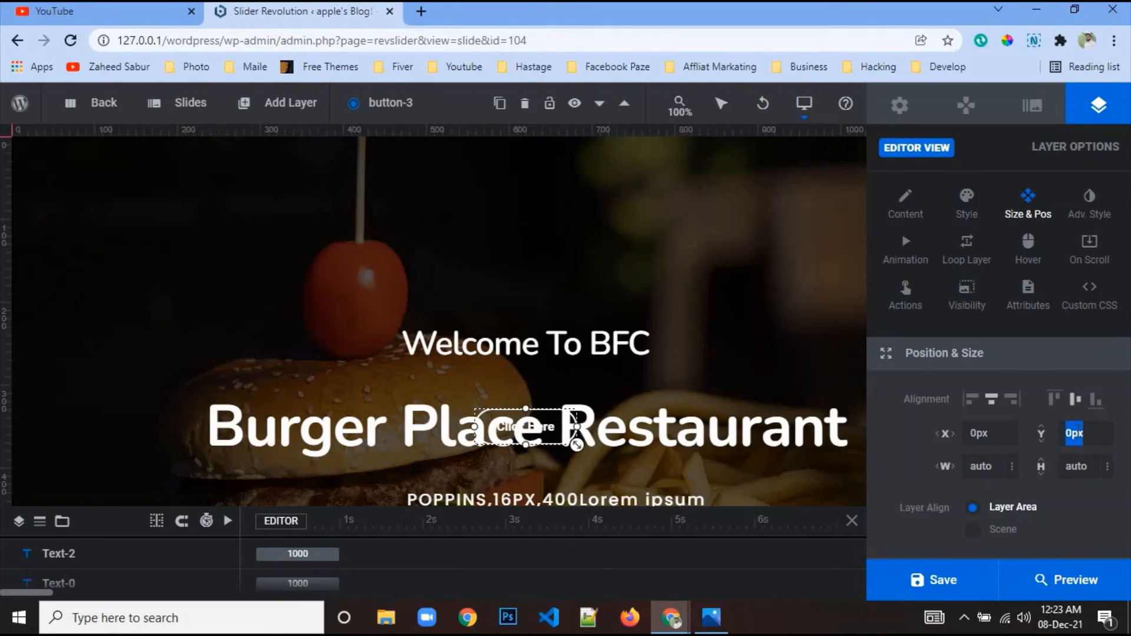
{"action": "type", "text": "150"}
{"action": "key", "text": "Return"}
Set the Lorem ipsum paragraph's Y offset to 70px.
{"action": "scroll", "coordinate": [712, 348], "scroll_direction": "down", "scroll_amount": 3}
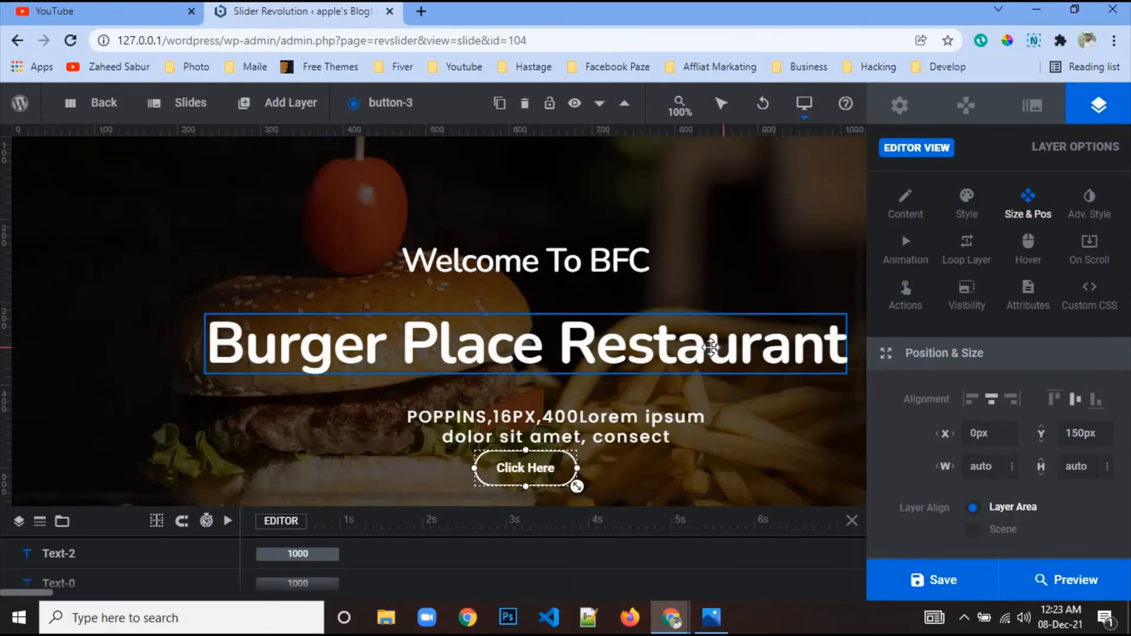
{"action": "left_click", "coordinate": [642, 357]}
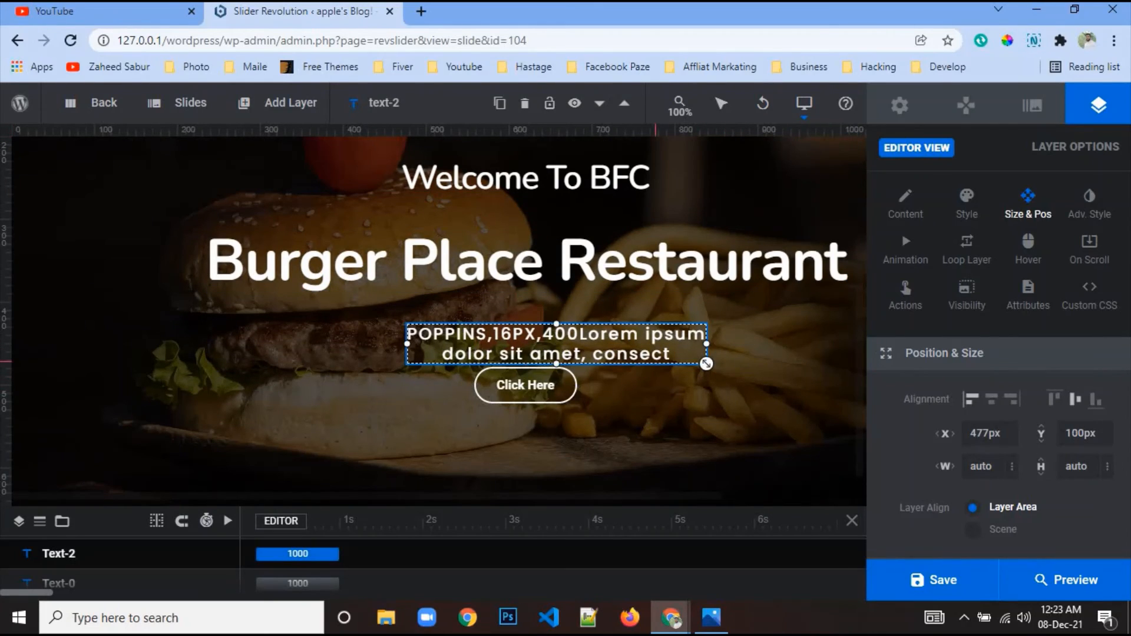
{"action": "left_click", "coordinate": [1101, 434]}
{"action": "type", "text": "70"}
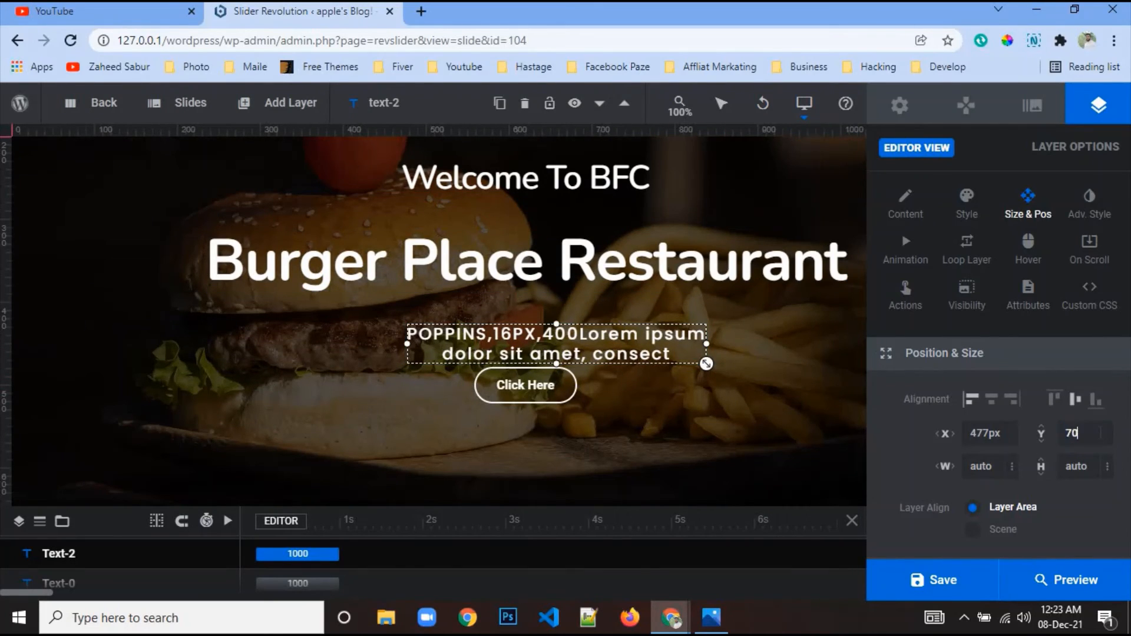
{"action": "key", "text": "Return"}
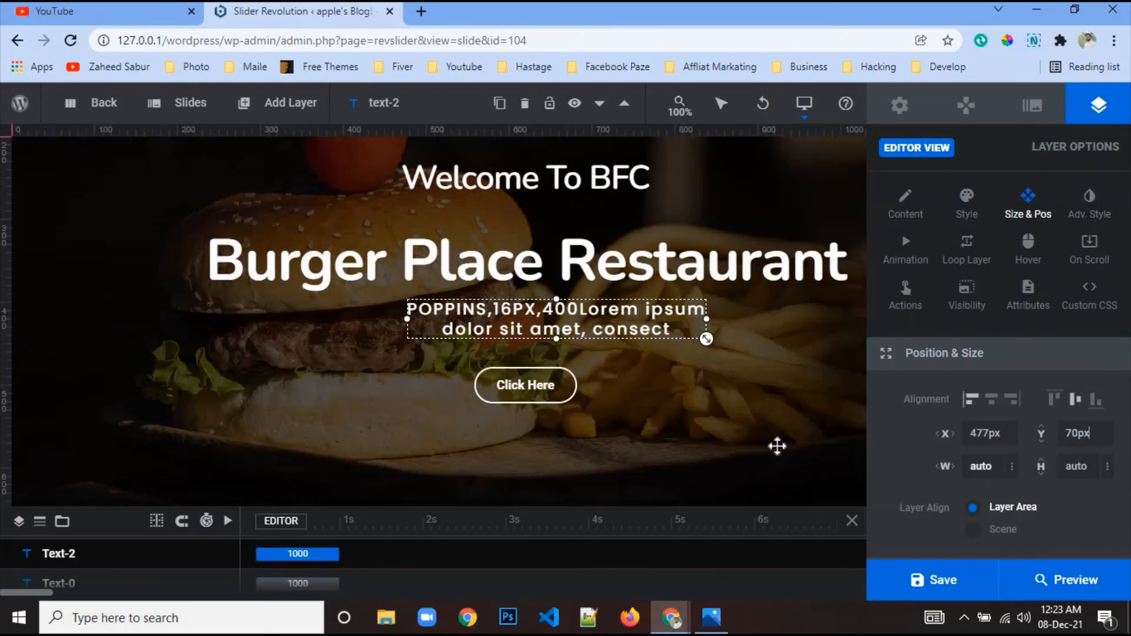
Set the Y offset of the "Welcome To BFC" text to -70px and save the slide.
{"action": "left_click", "coordinate": [594, 188]}
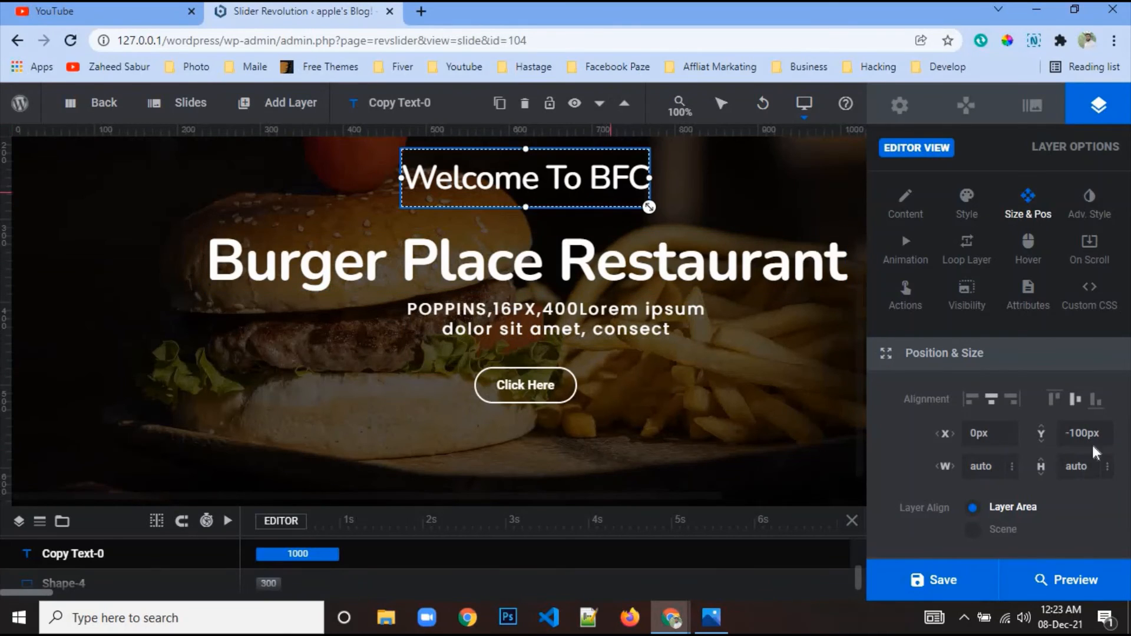
{"action": "left_click", "coordinate": [1071, 434]}
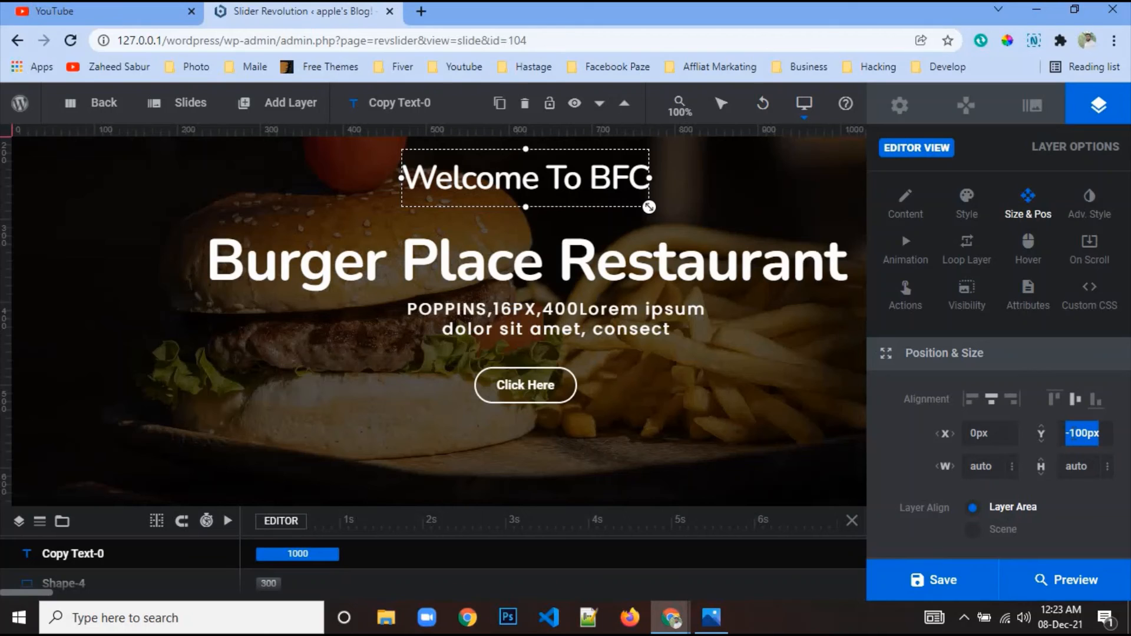
{"action": "type", "text": "-7"}
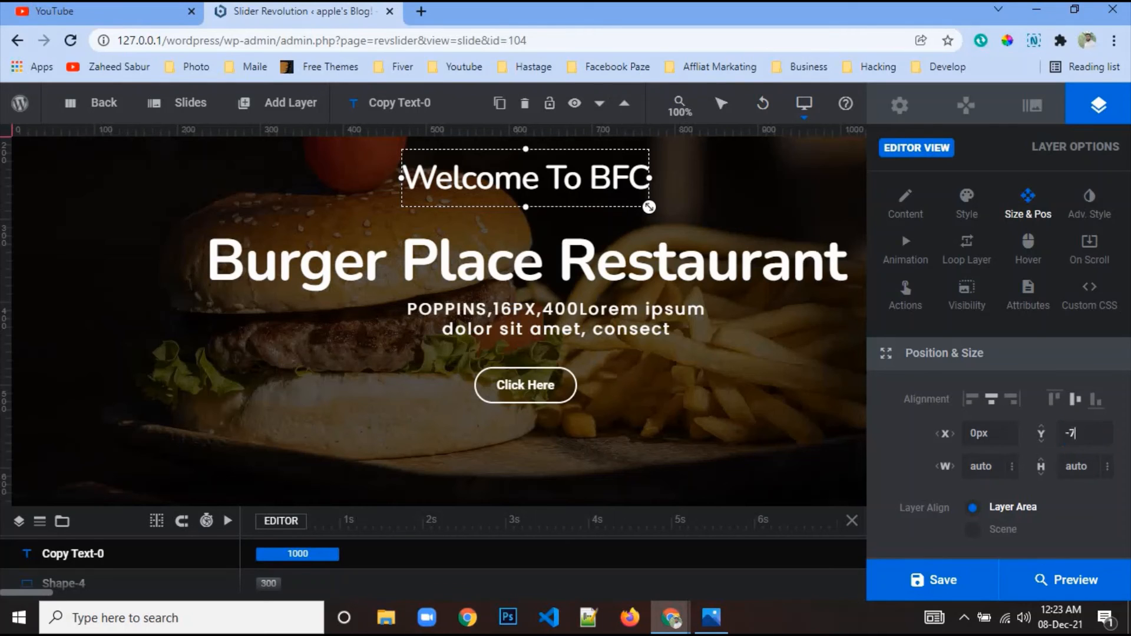
{"action": "type", "text": "0"}
{"action": "key", "text": "Return"}
{"action": "left_click", "coordinate": [943, 575]}
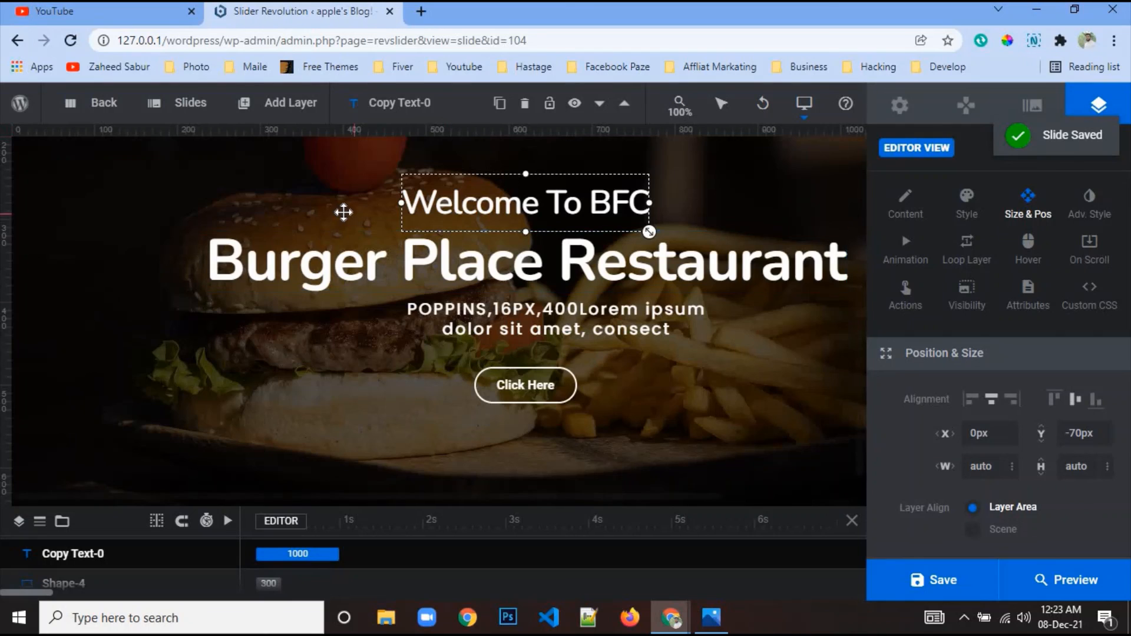
Delete the original slide #1 and duplicate the remaining slide with the overlay.
{"action": "mouse_move", "coordinate": [280, 108]}
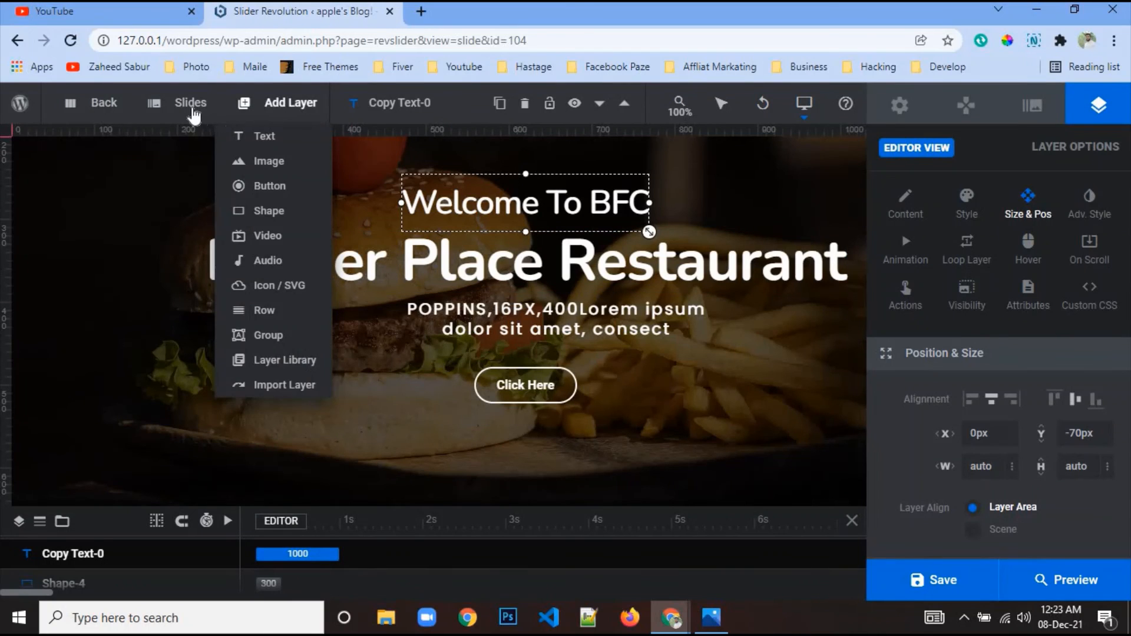
{"action": "mouse_move", "coordinate": [190, 106]}
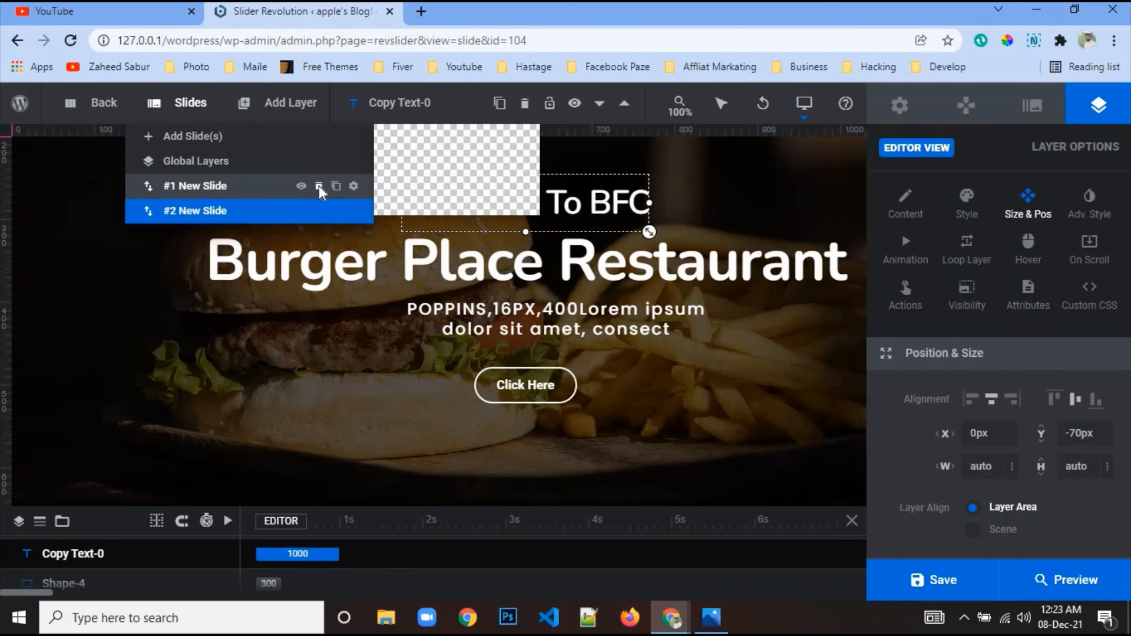
{"action": "left_click", "coordinate": [319, 186]}
{"action": "left_click", "coordinate": [491, 419]}
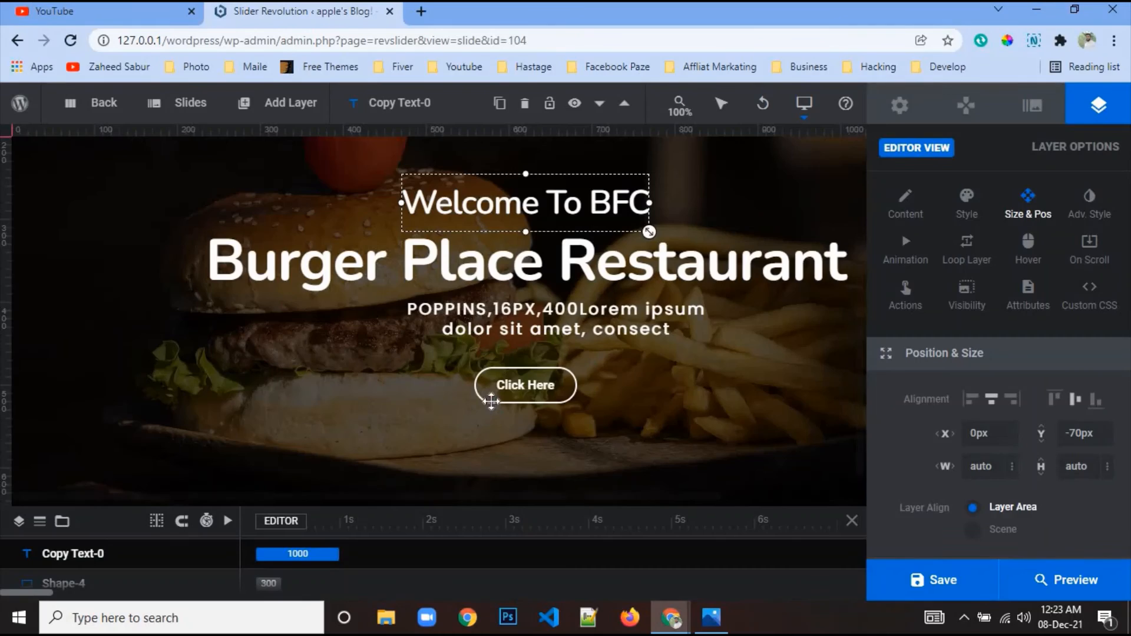
{"action": "mouse_move", "coordinate": [191, 107]}
{"action": "left_click", "coordinate": [336, 187]}
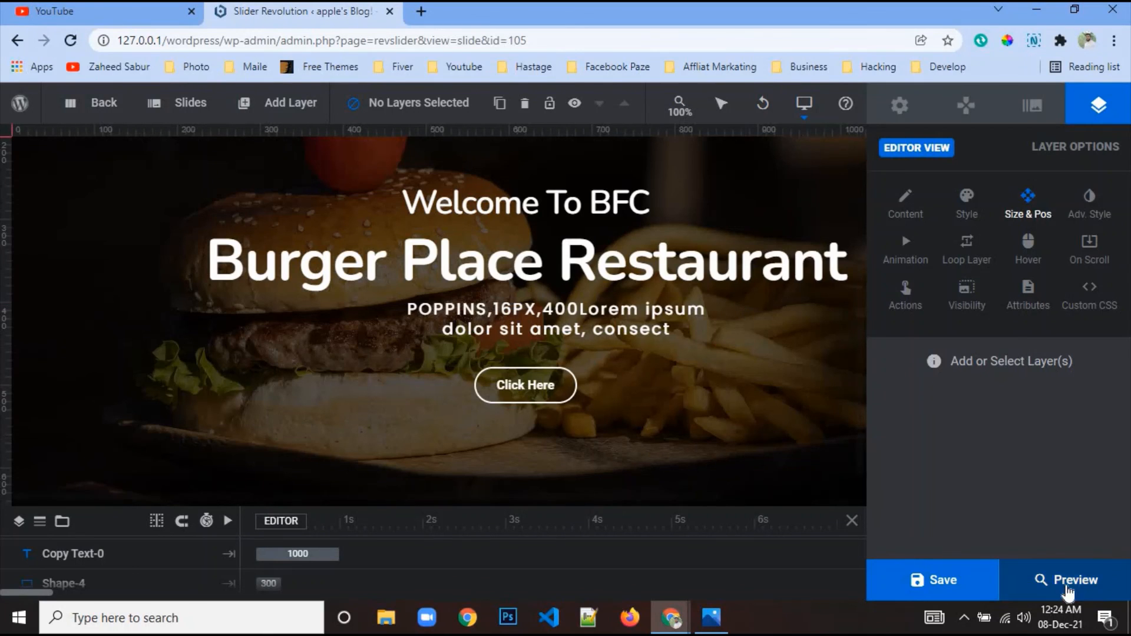
Preview the slider to check the dark overlay and the centred layers, and close the preview.
{"action": "left_click", "coordinate": [1031, 592]}
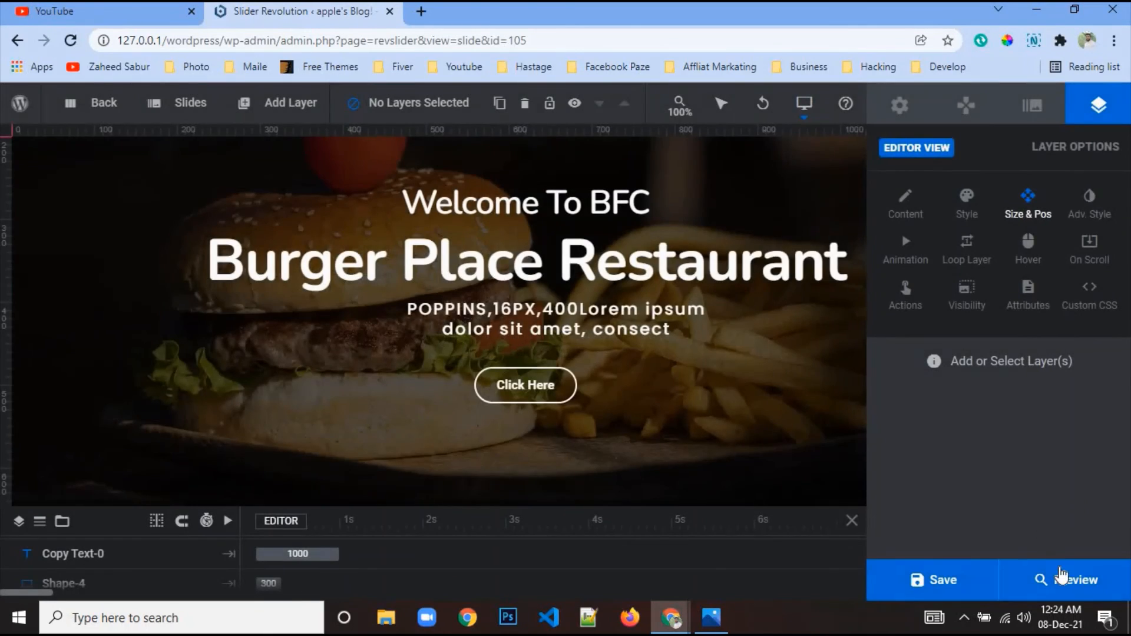
{"action": "left_click", "coordinate": [1061, 576]}
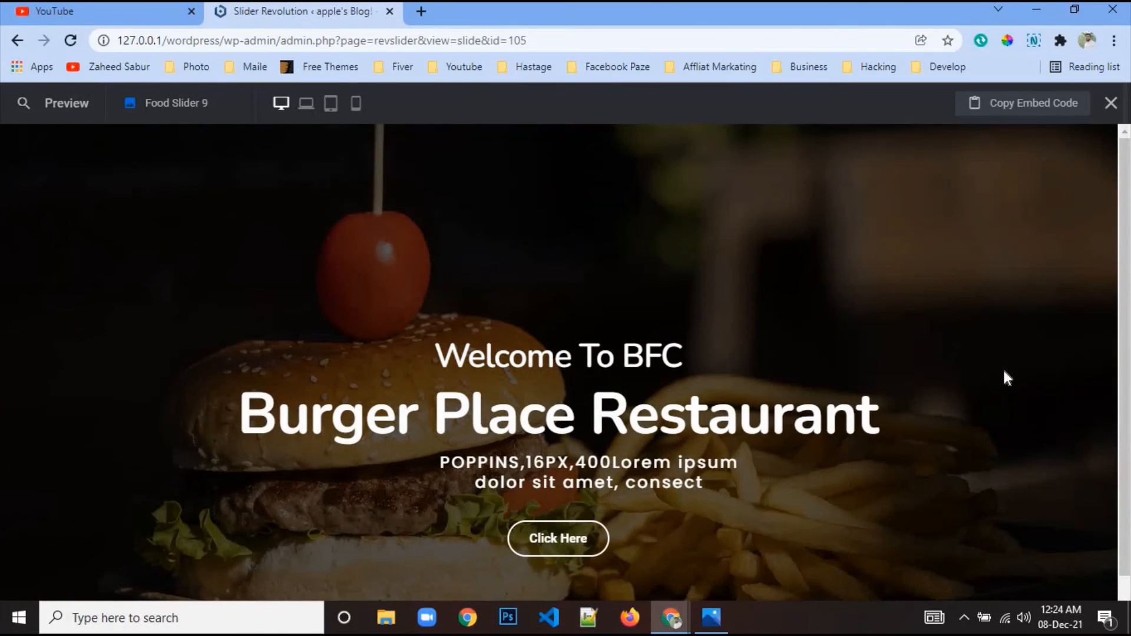
{"action": "left_click", "coordinate": [1111, 105]}
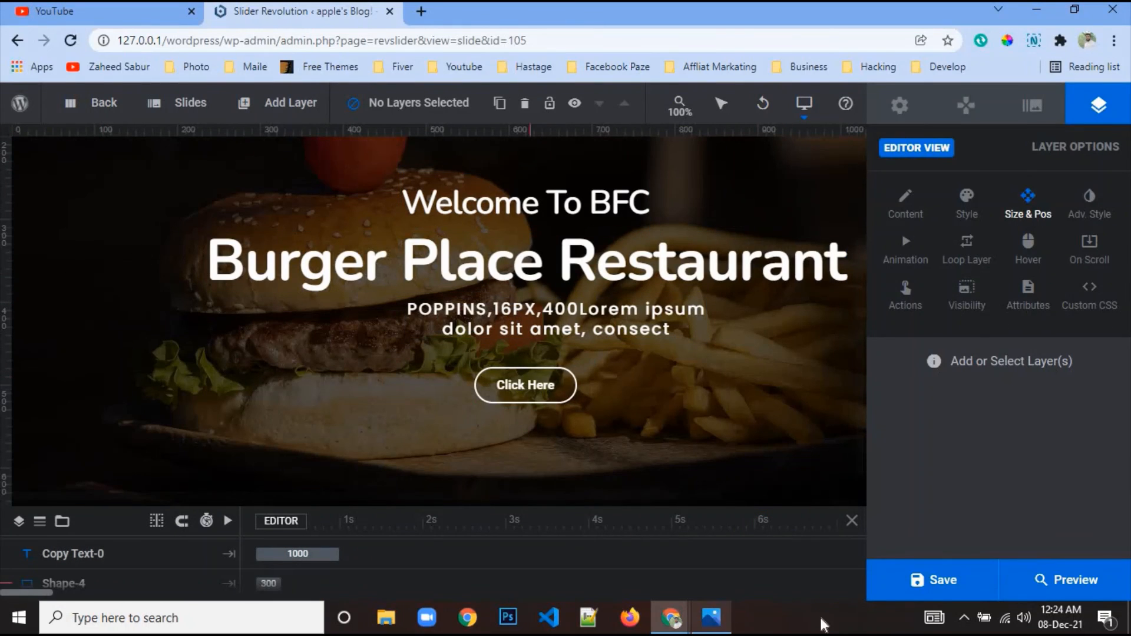